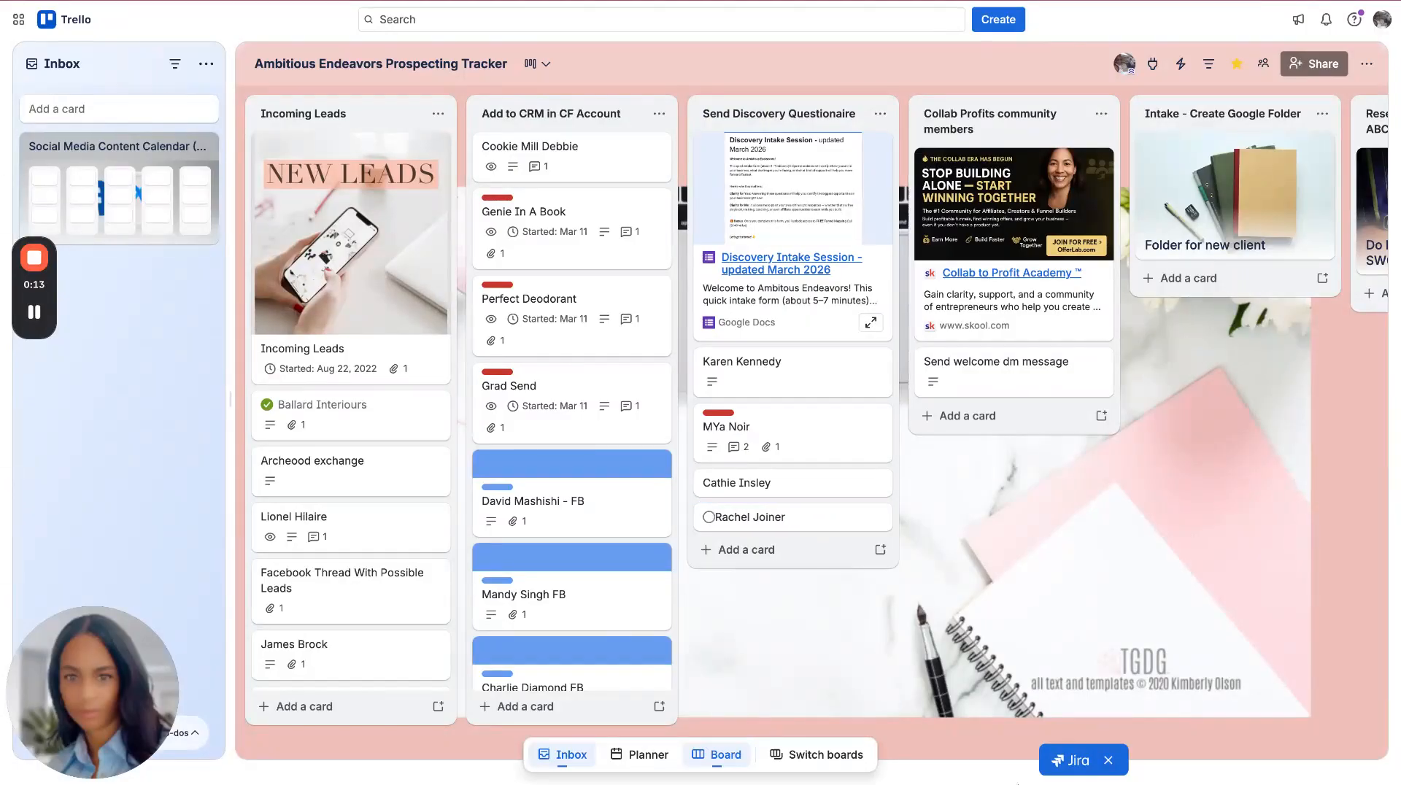
Switch from Trello to Notion and open the Lead CRM Rainmaker - FBC page inside The Rain Maker Machine
left_click(1113, 761)
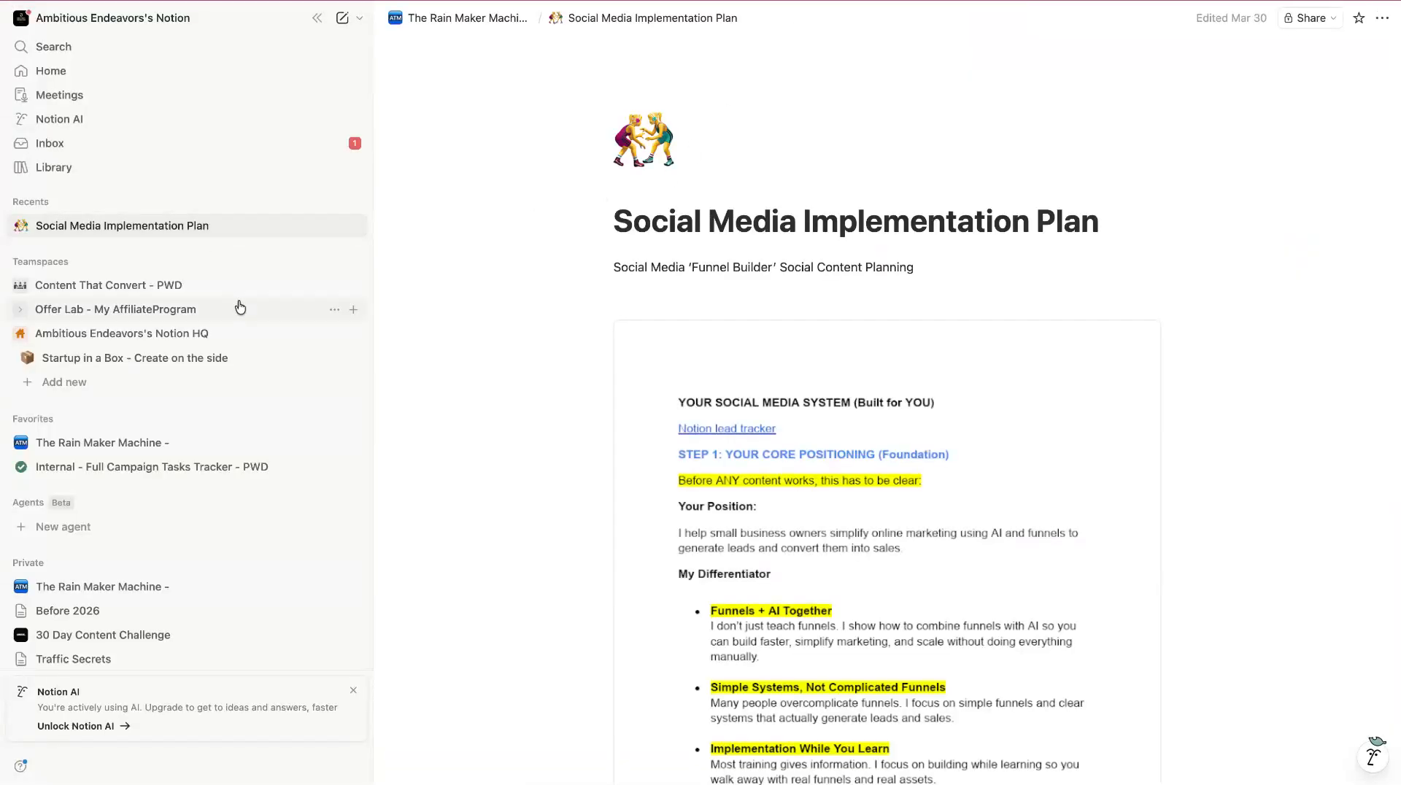
left_click(181, 447)
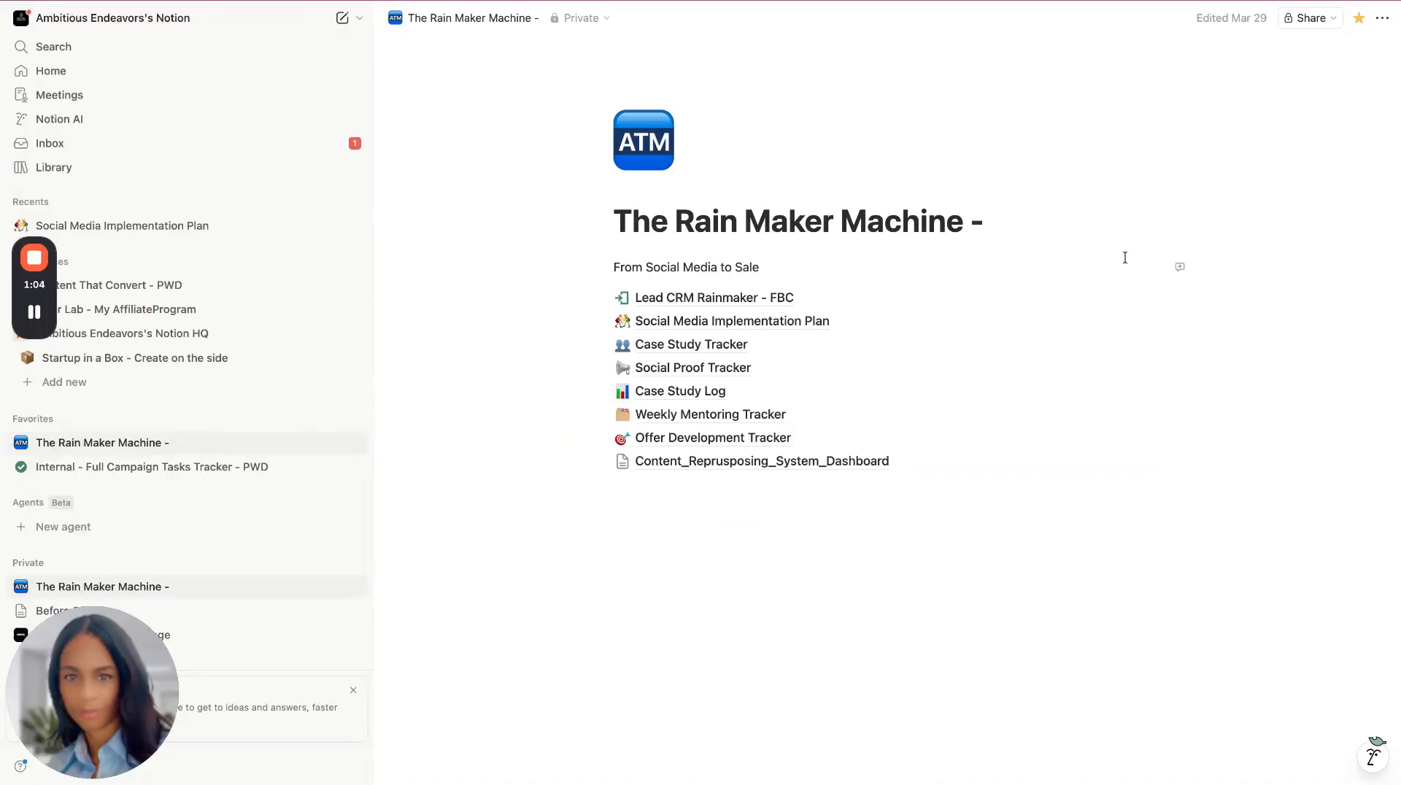
left_click(949, 298)
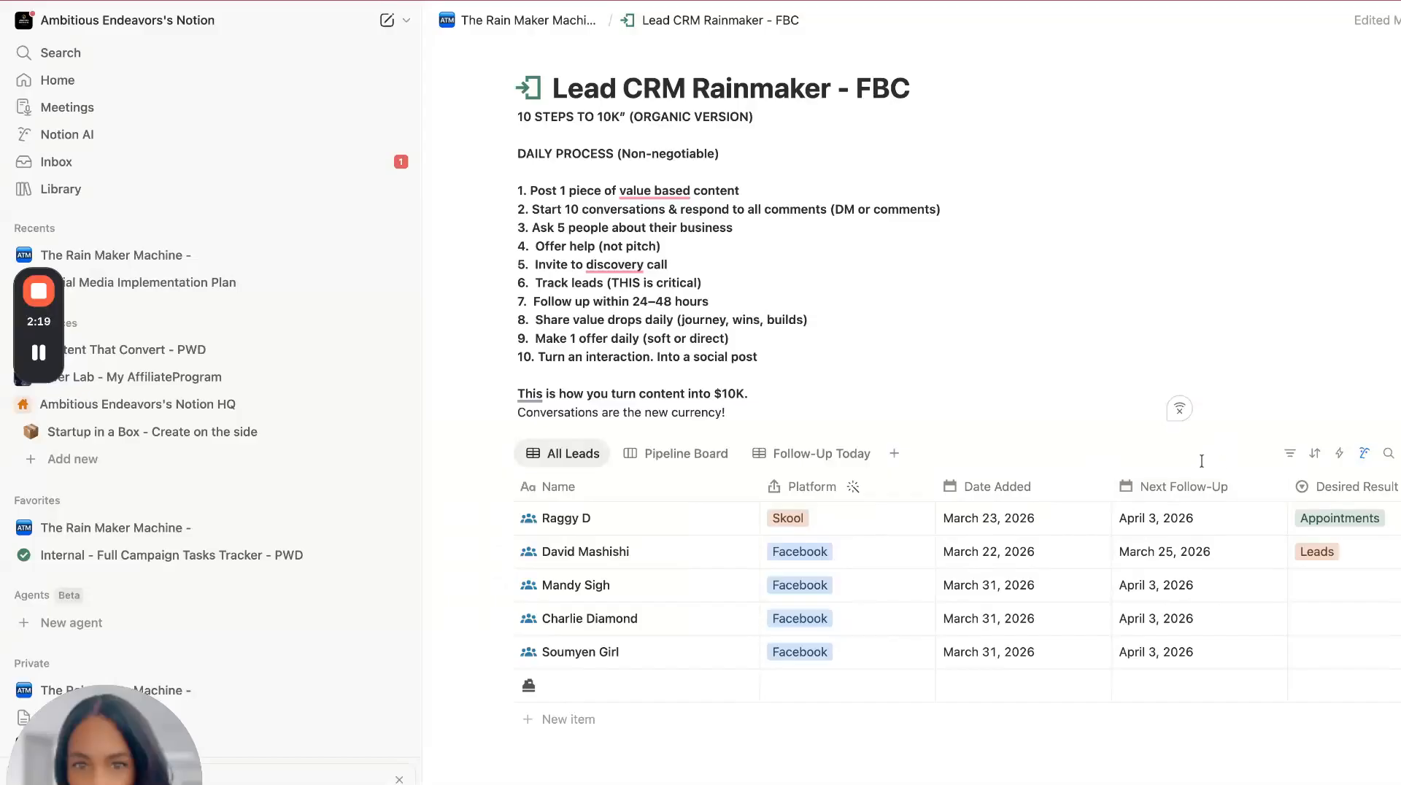
Check the Date Added column's property options and go through the first lead's fields as far as Business Stage
left_click(1087, 487)
mouse_move(1002, 135)
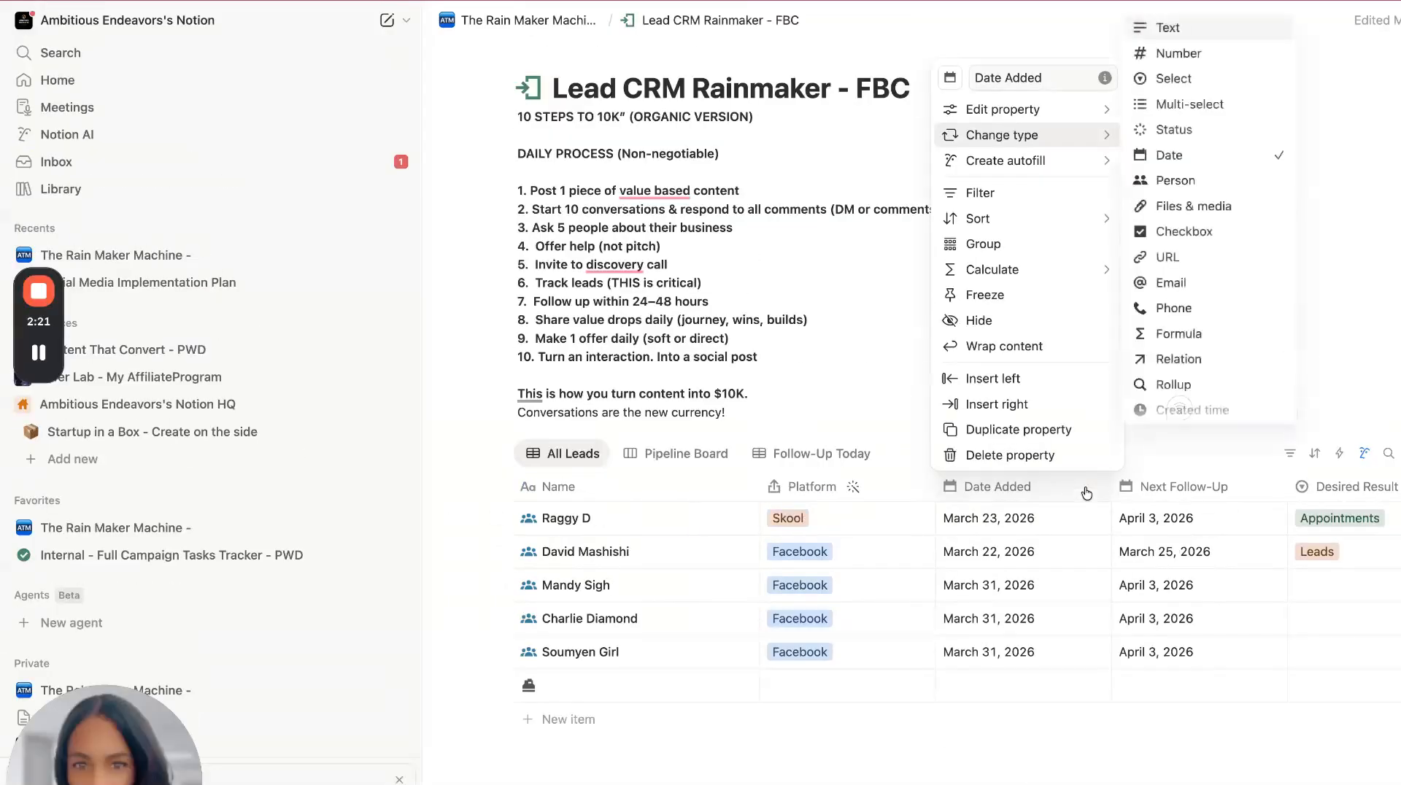
left_click(920, 479)
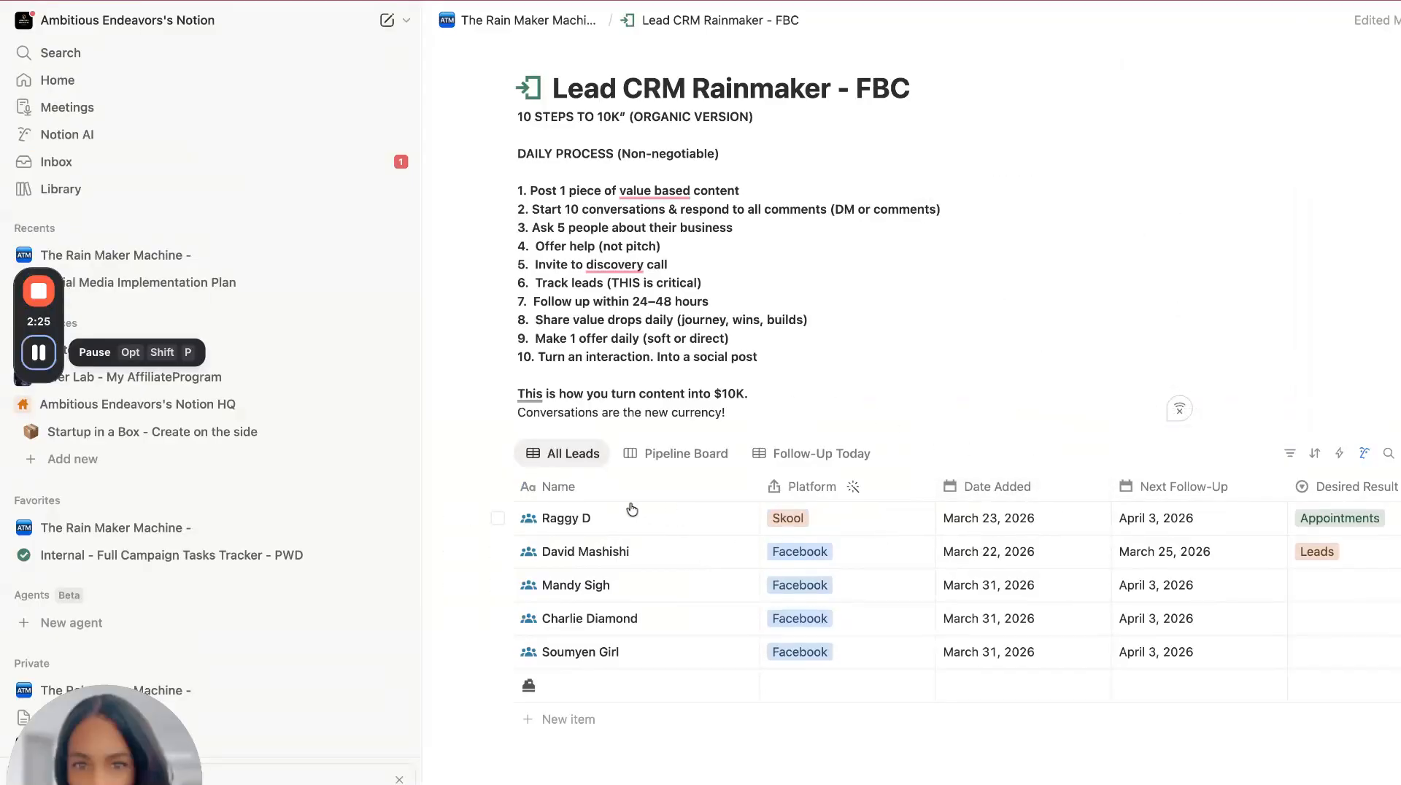
key("Right")
key("Right")
key("Right")
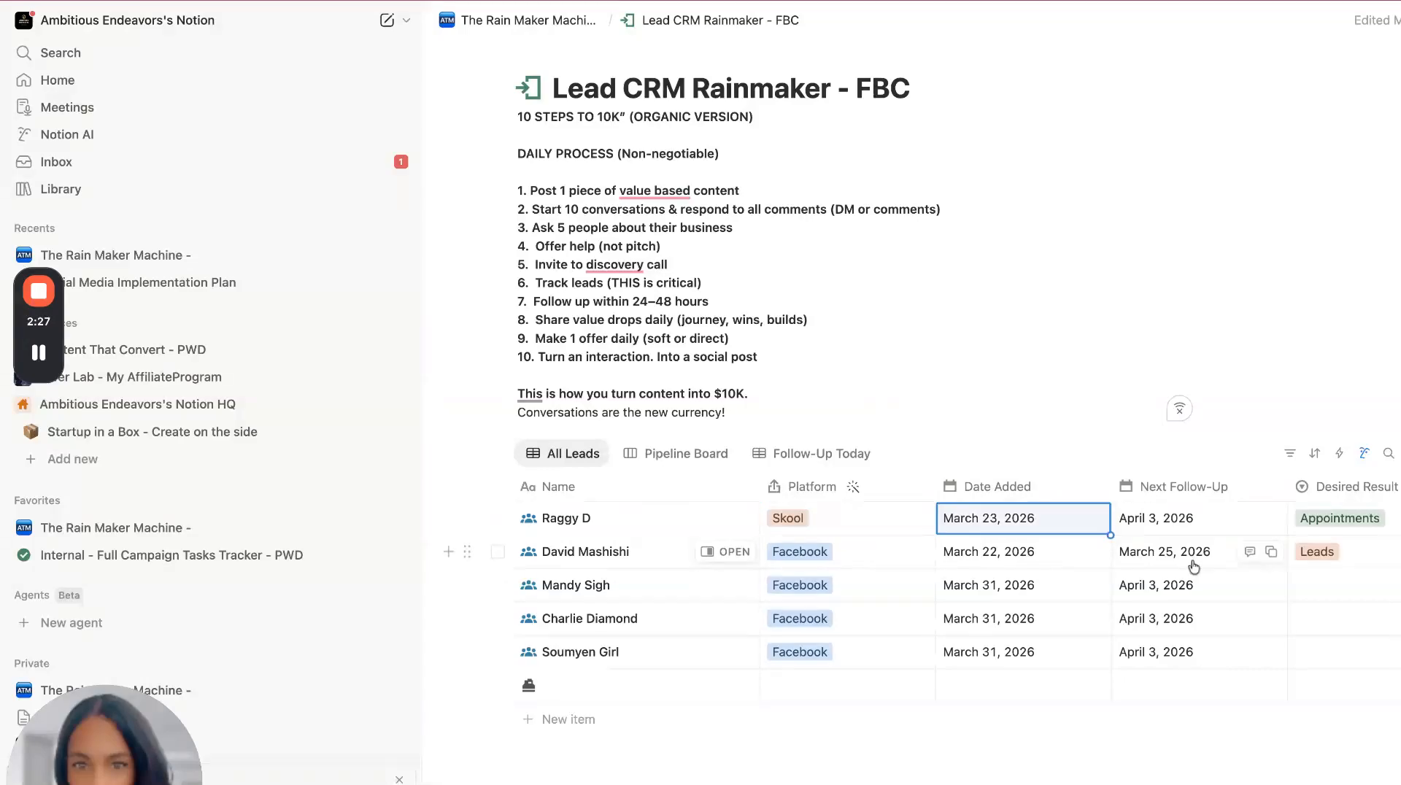
key("Right")
key("Escape")
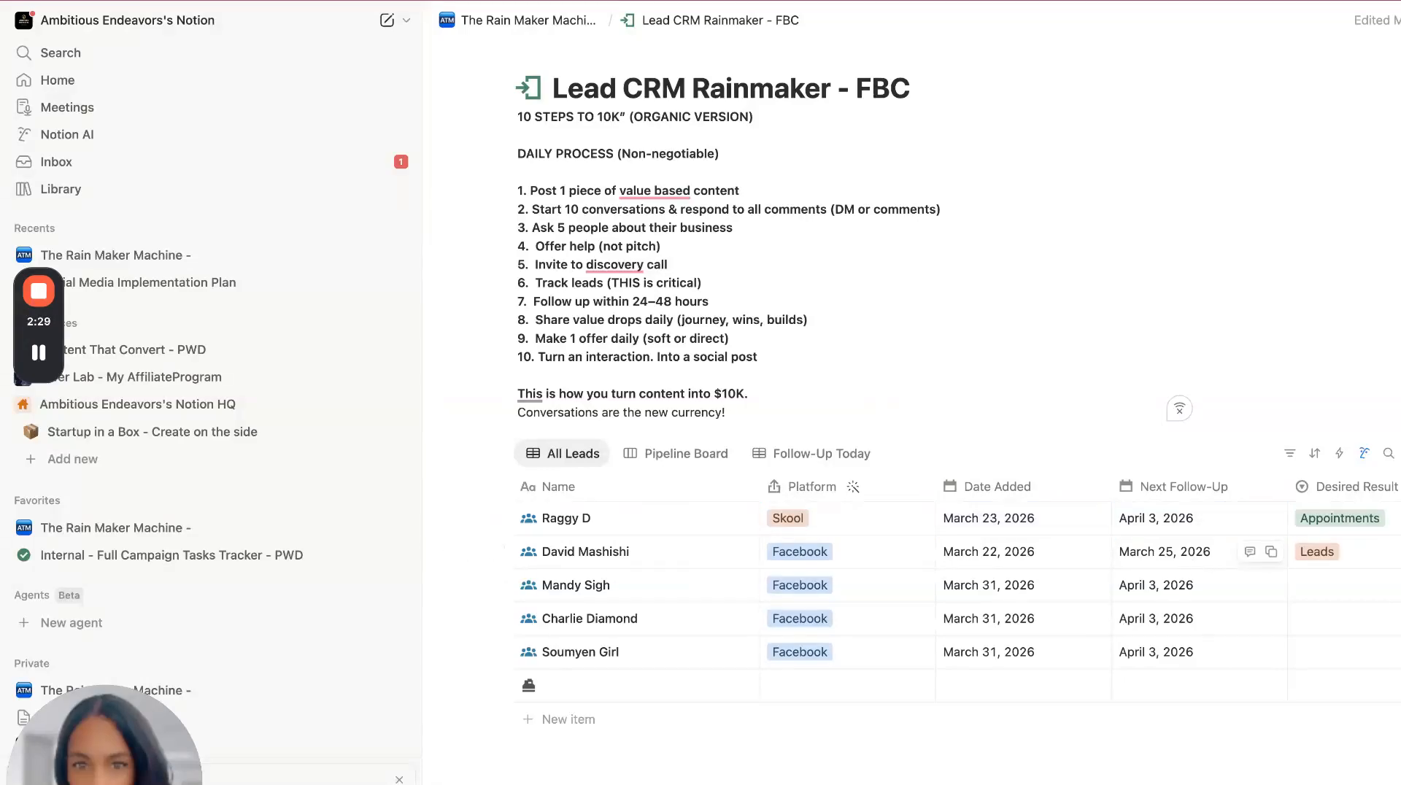
key("Right")
key("Right")
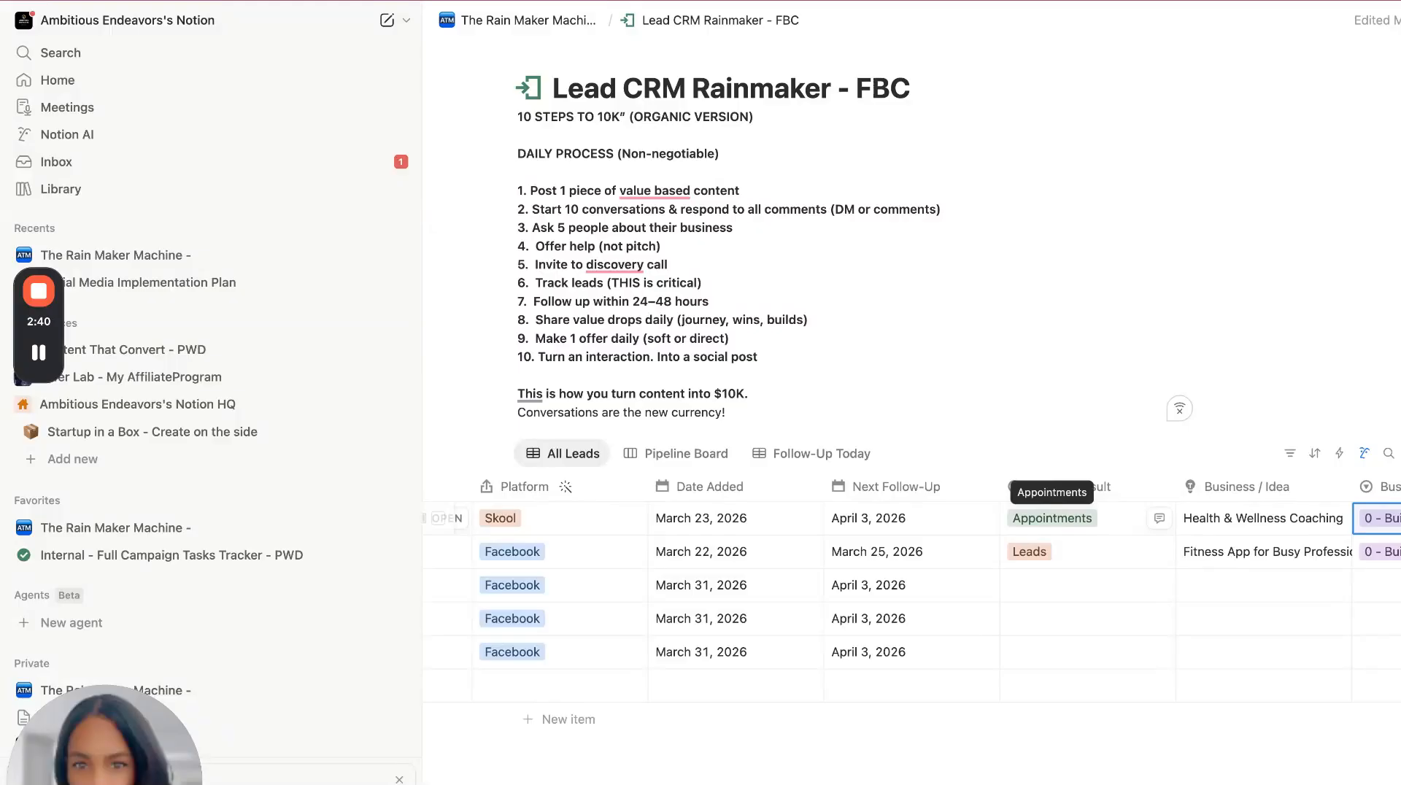
Examine the first lead's Desired Result choices and the entry under Business / Idea
left_click(1052, 519)
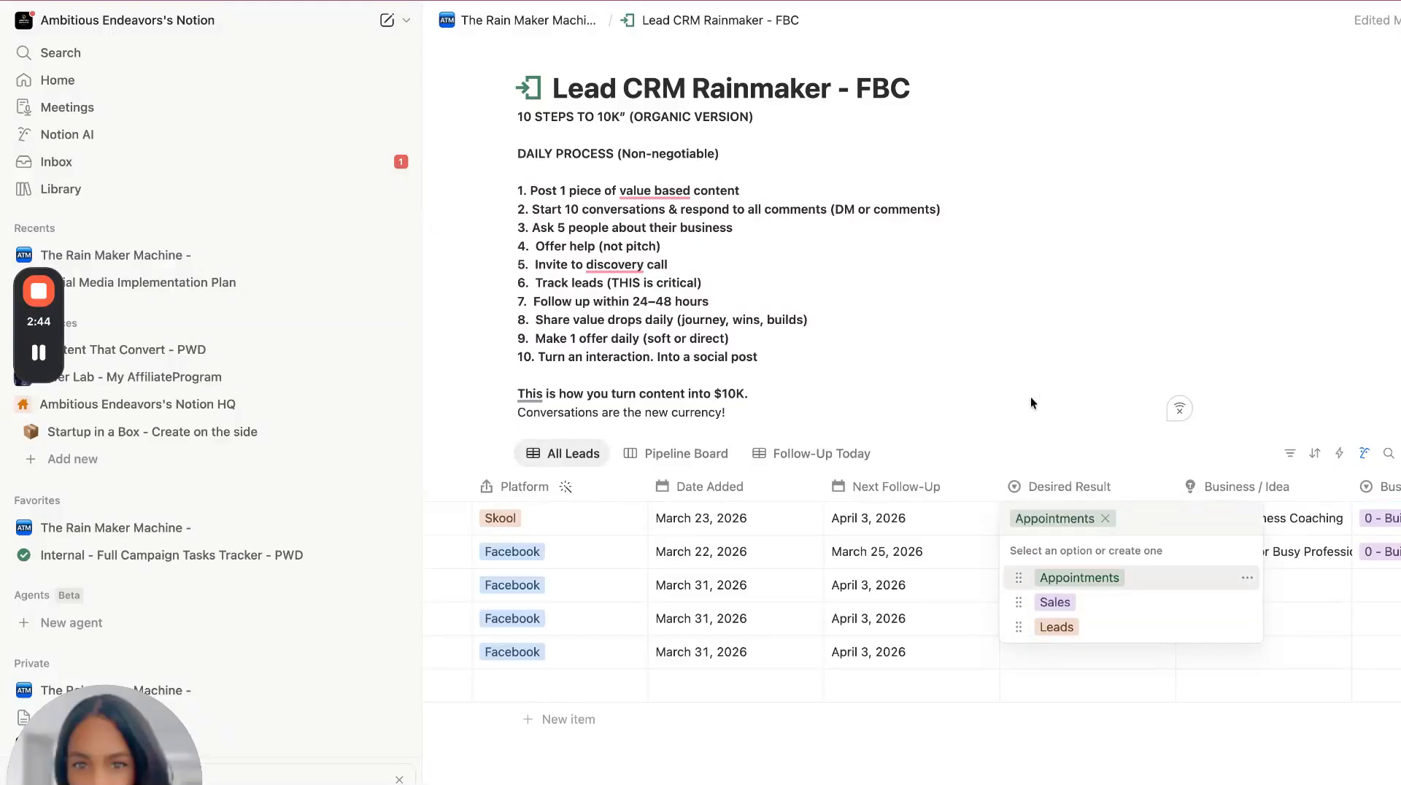
key("Escape")
key("Right")
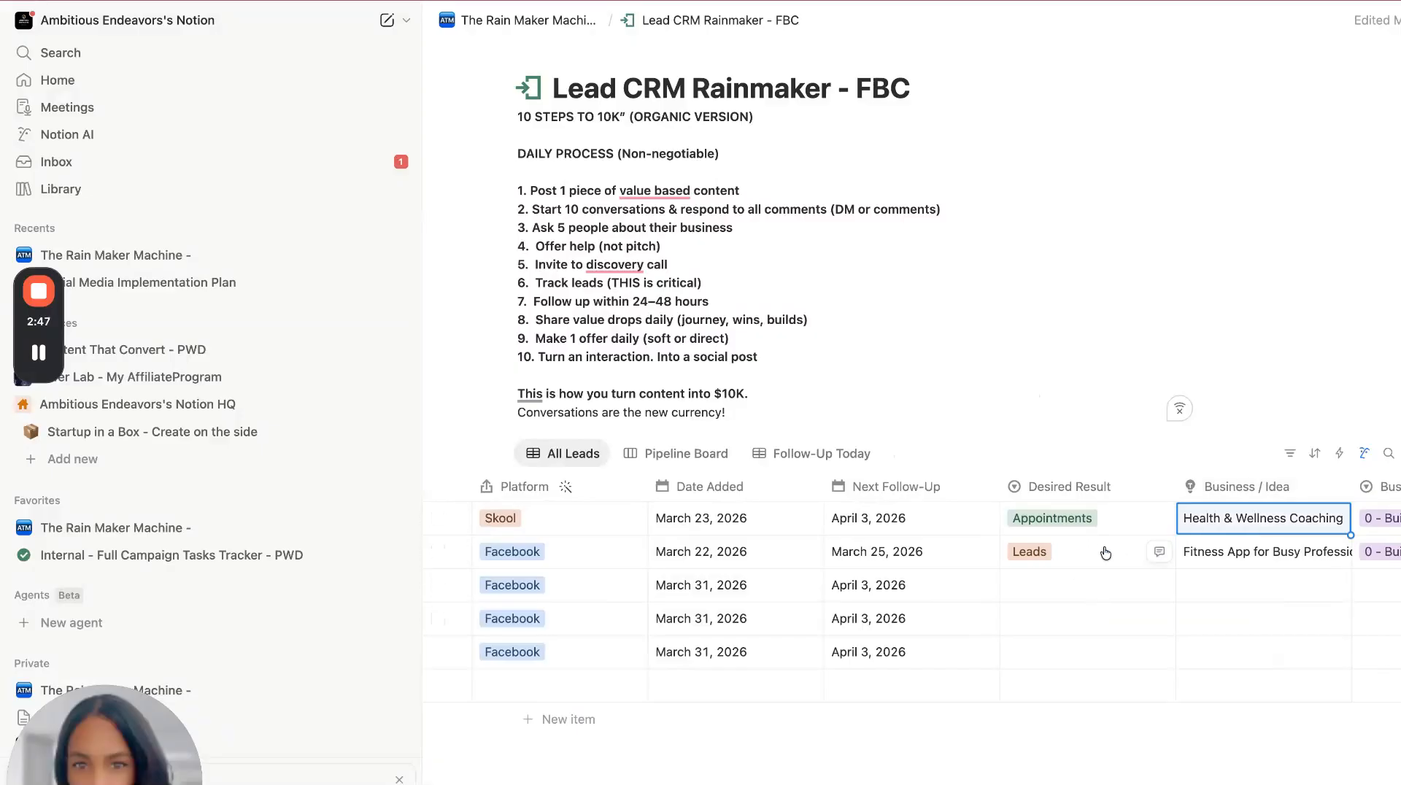
left_click(1266, 529)
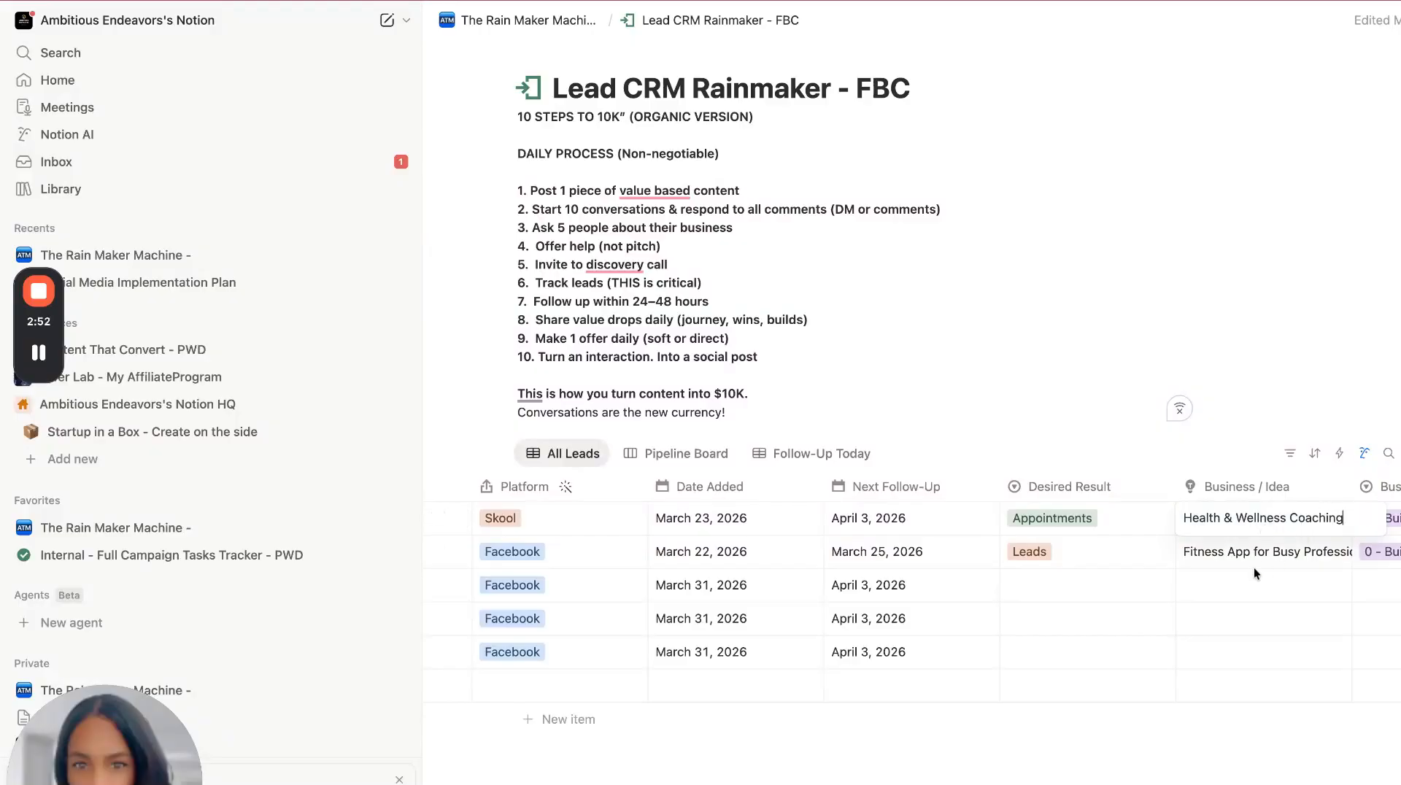
left_click(1148, 523)
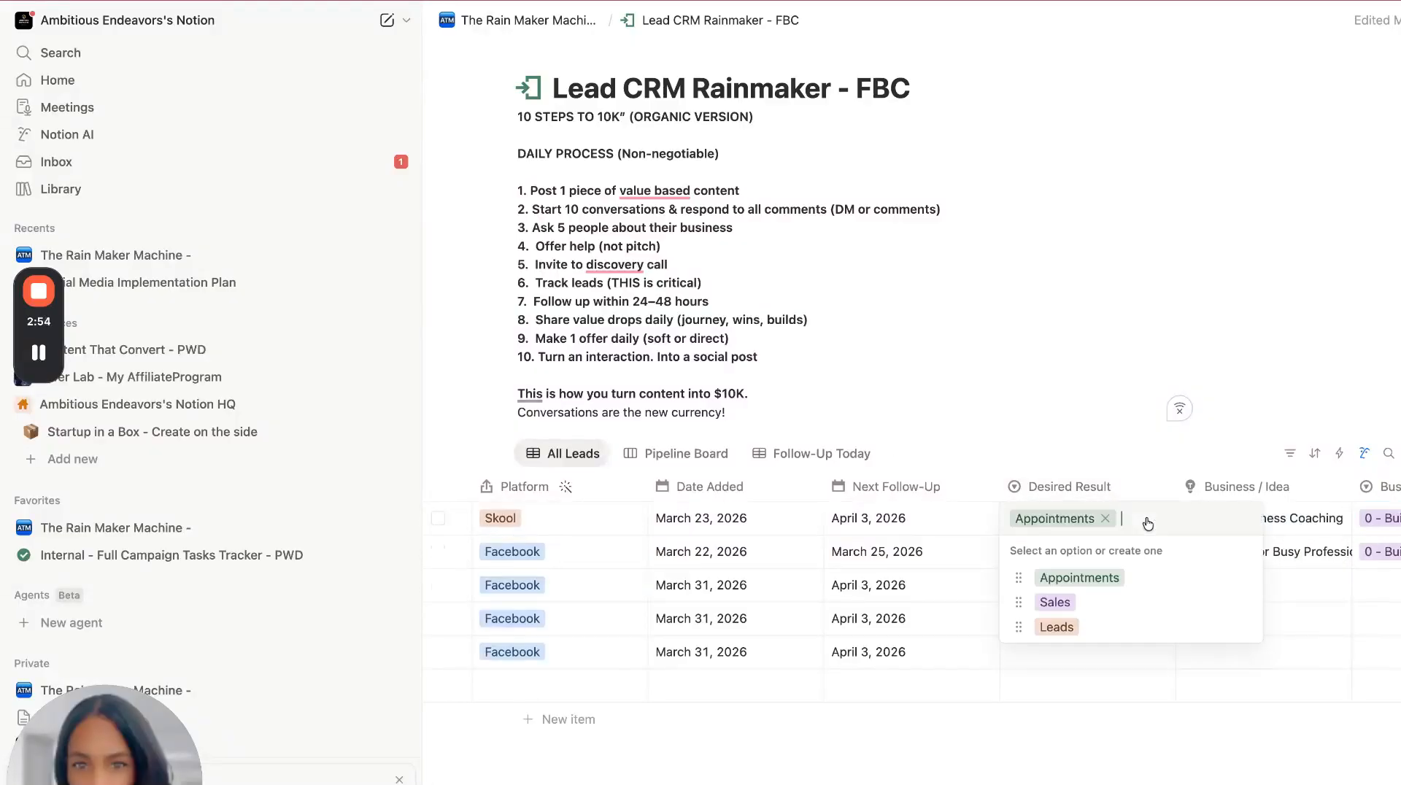
left_click(1289, 507)
Examine the Business Stage choices available for the first lead
scroll(1282, 519, "right", 3)
scroll(1282, 520, "right", 5)
left_click(907, 524)
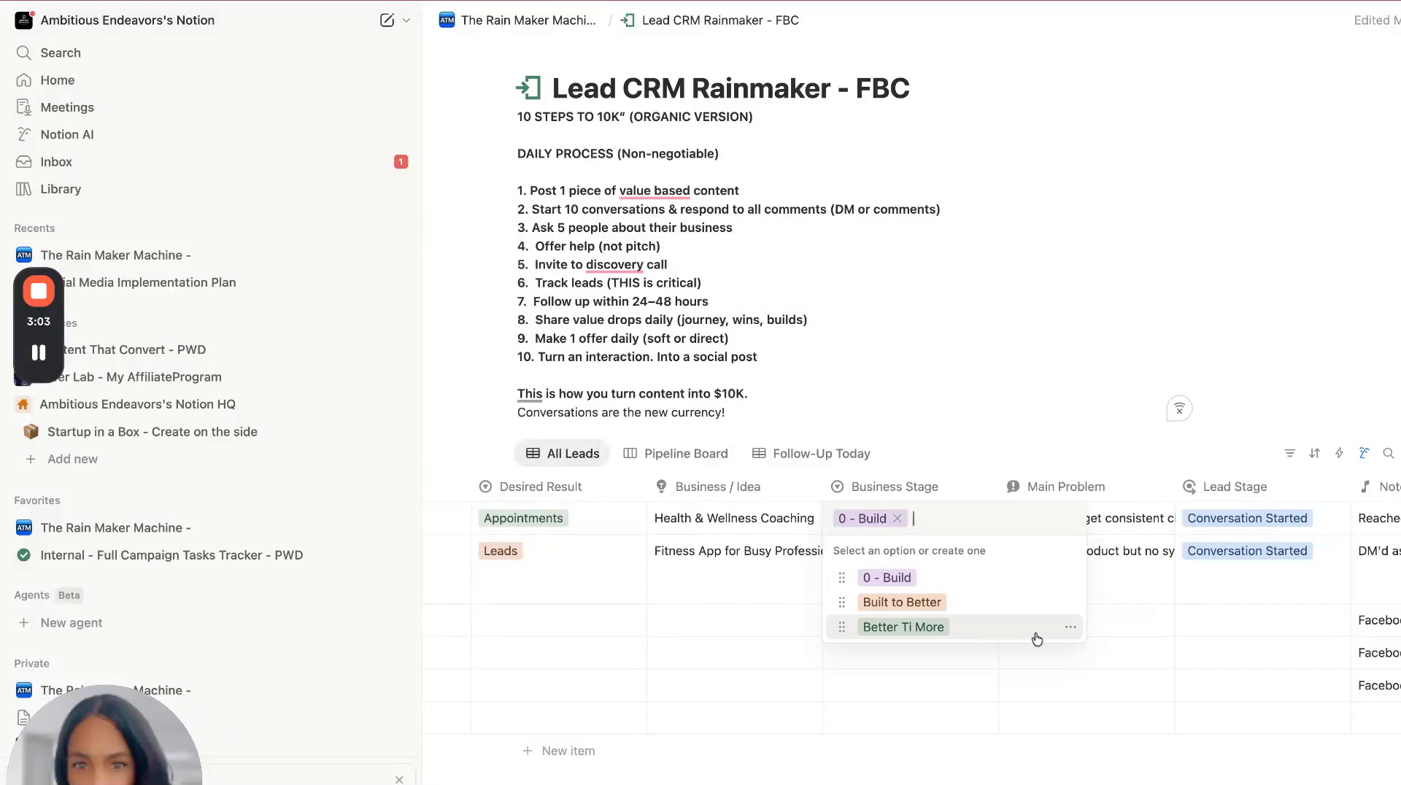
left_click(1076, 703)
Check the Main Problem column's property options and the first lead's entry in it
left_click(1103, 488)
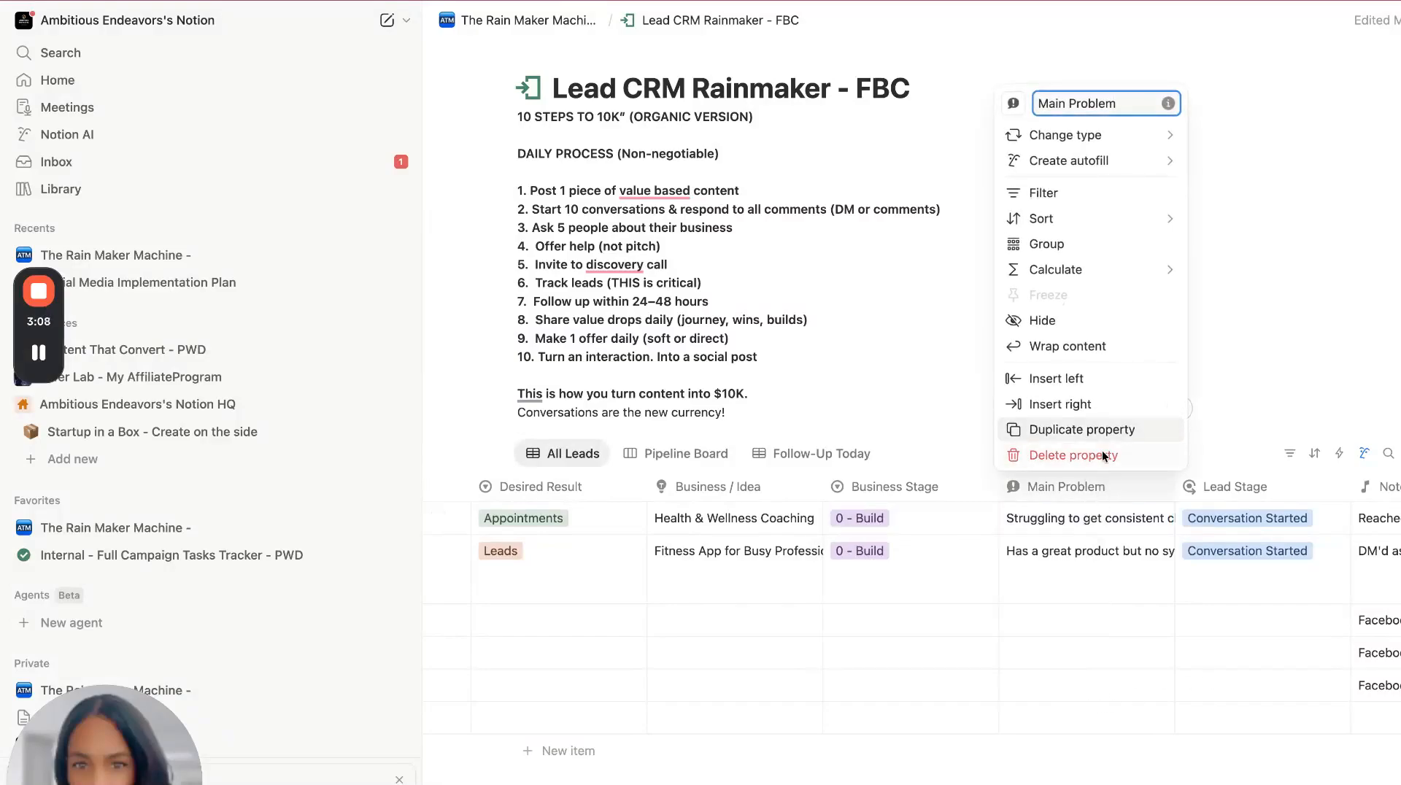
key("Escape")
key("Return")
key("Escape")
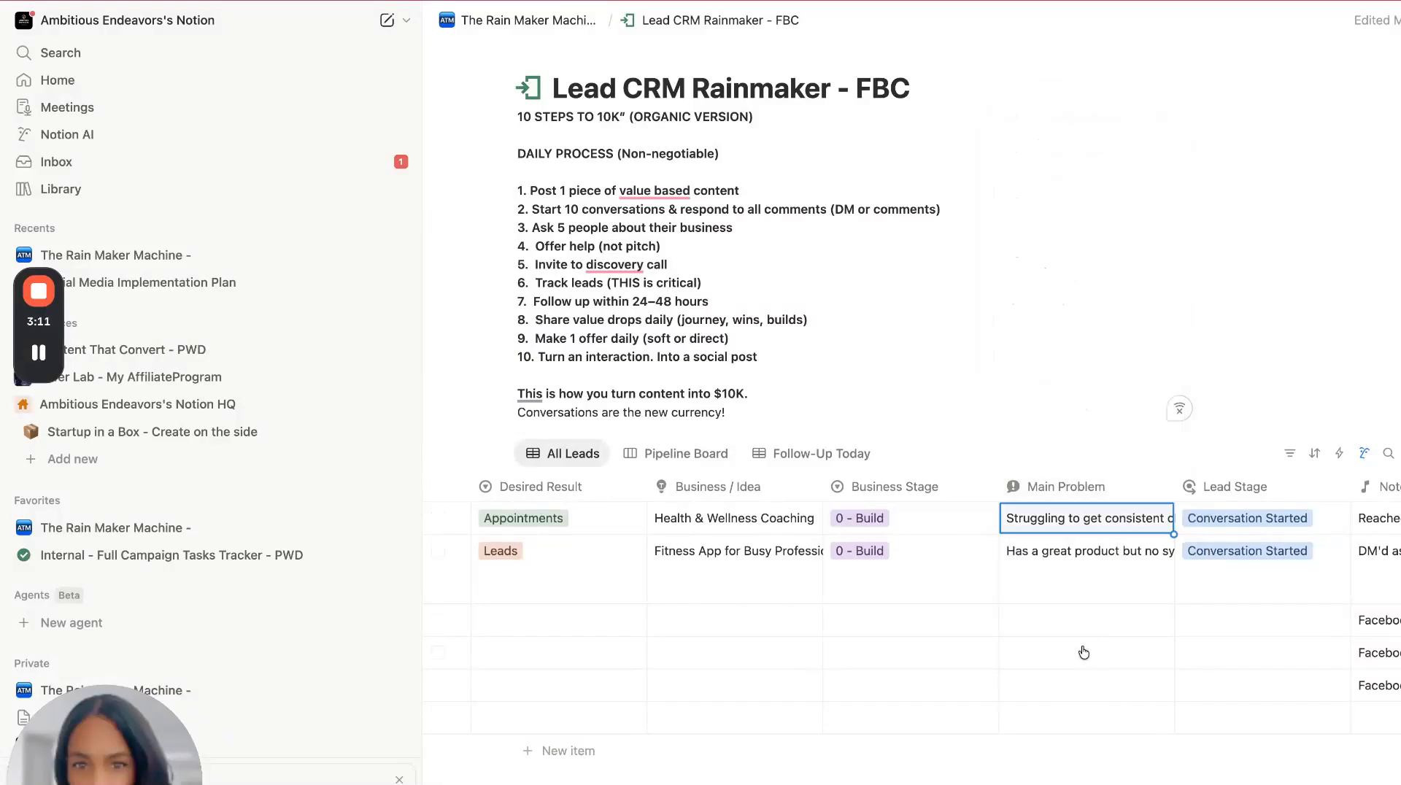
Examine the list of Lead Stage choices available for the first lead
key("Right")
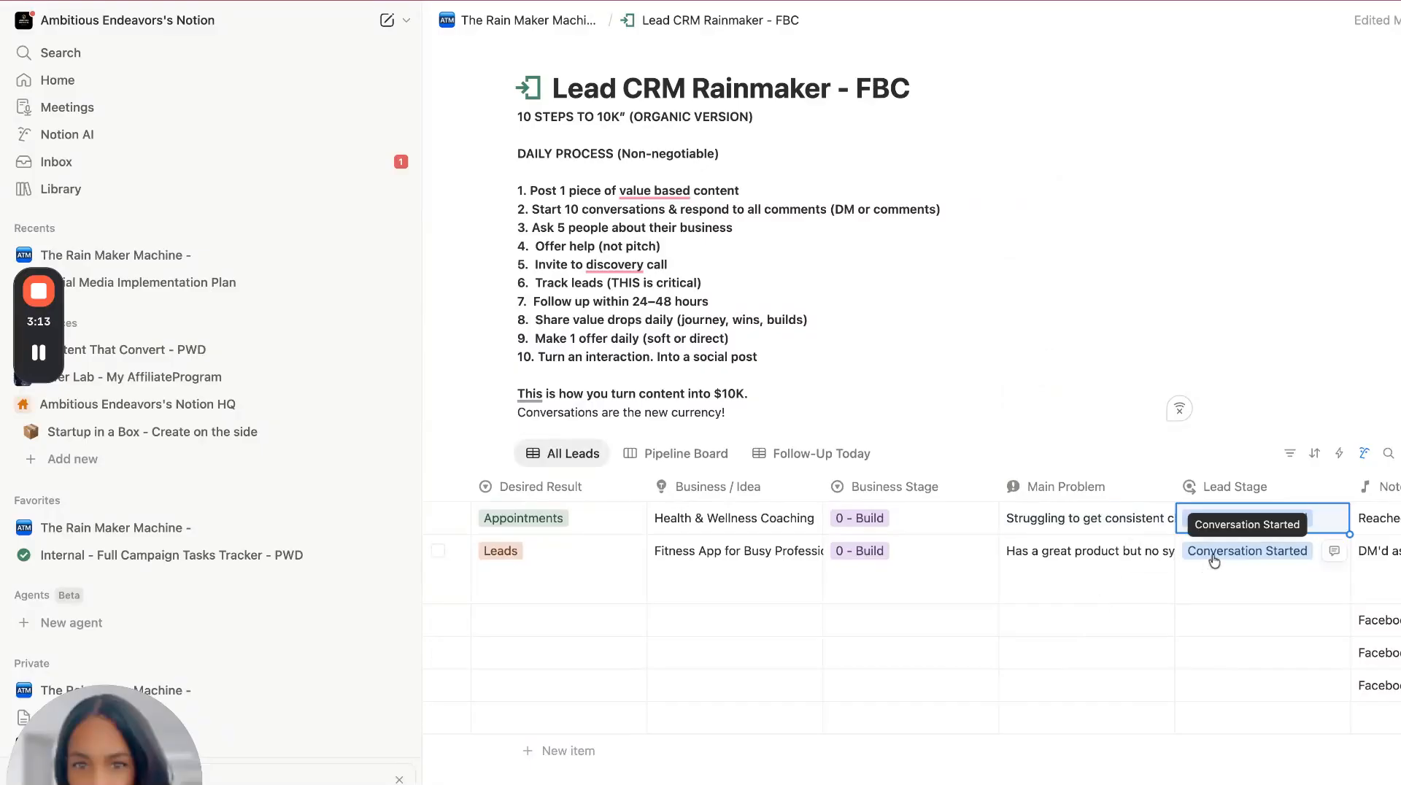
left_click(1244, 520)
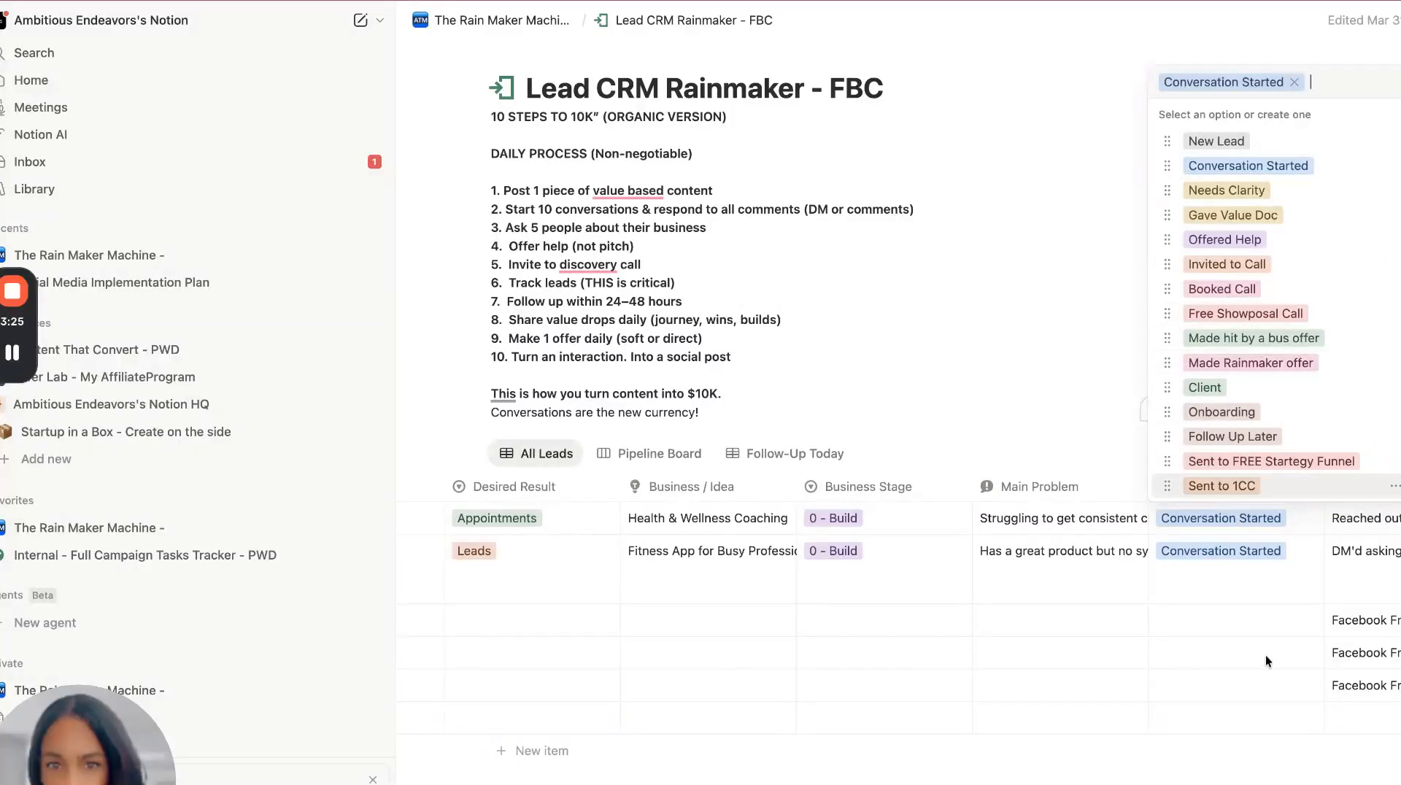
key("Escape")
key("Right")
key("Right")
key("Right")
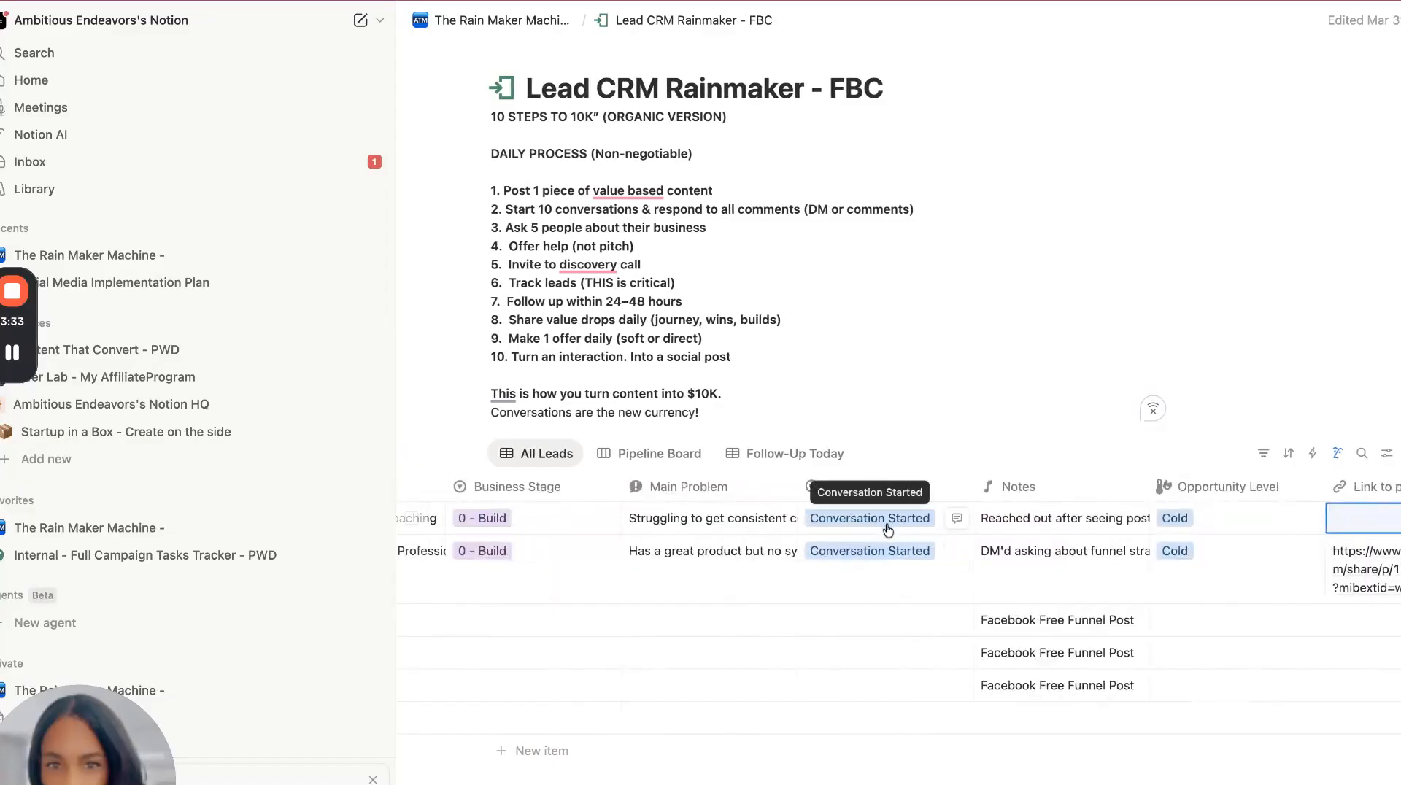
left_click(886, 527)
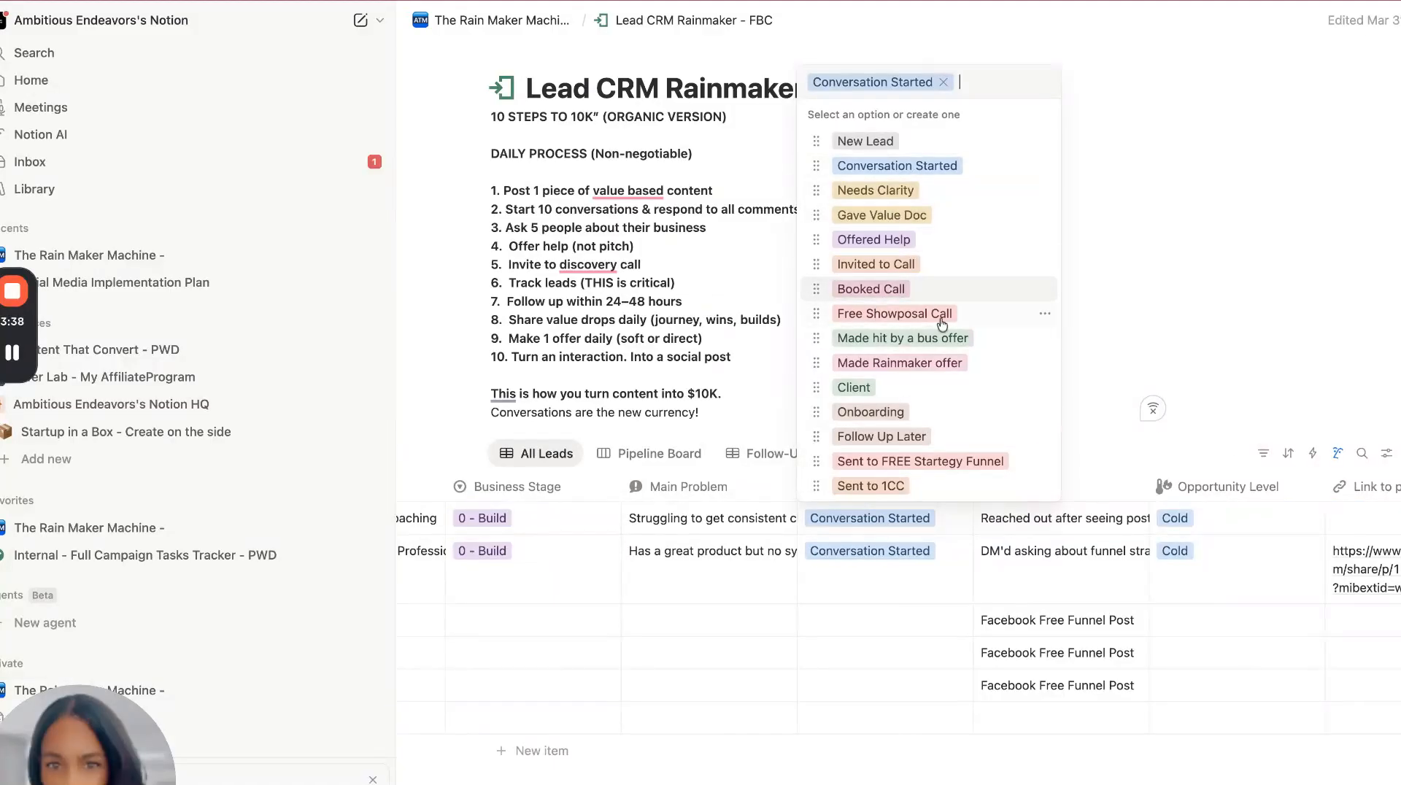
left_click(1130, 298)
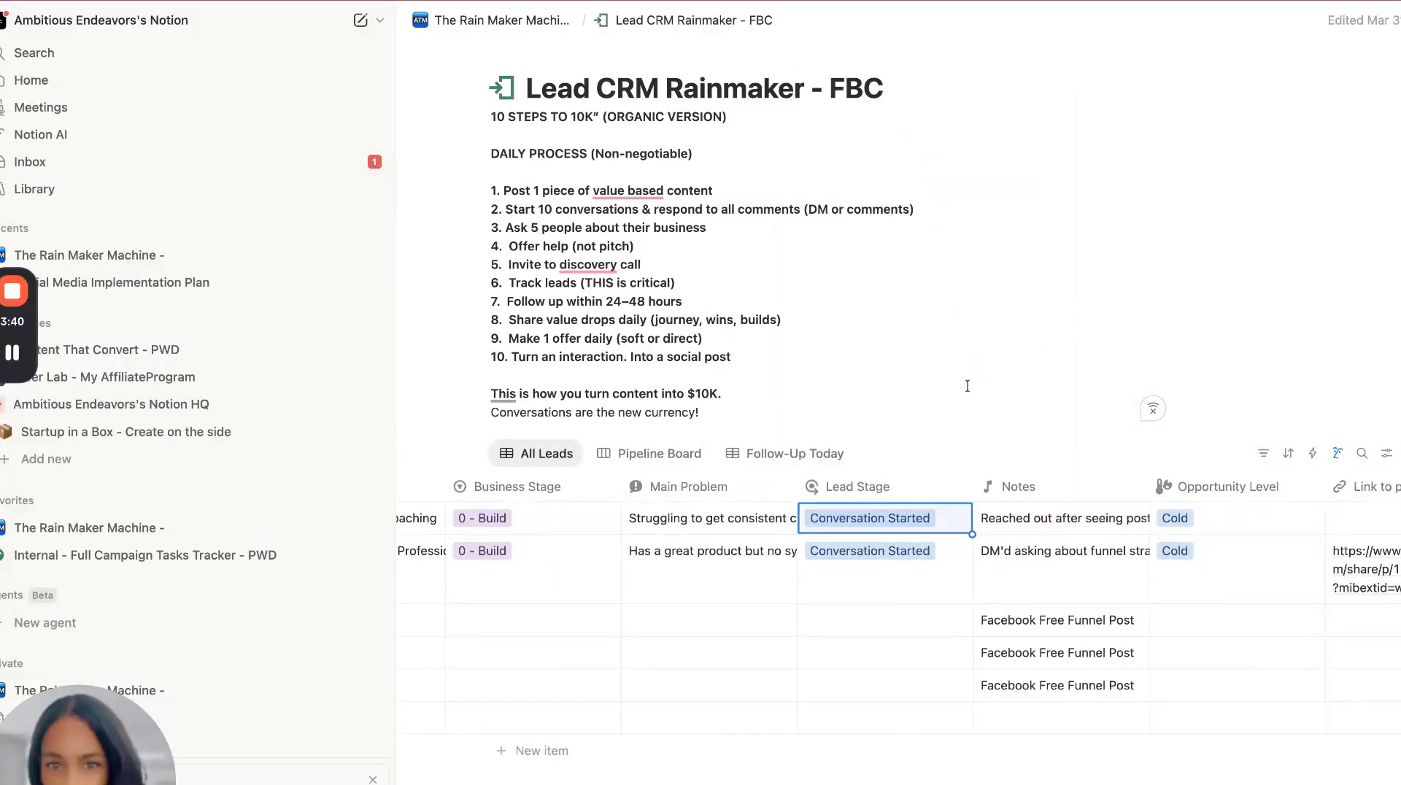
left_click(908, 517)
key("Escape")
Read the first lead's full Notes entry and examine its Opportunity Level choices
left_click(1036, 520)
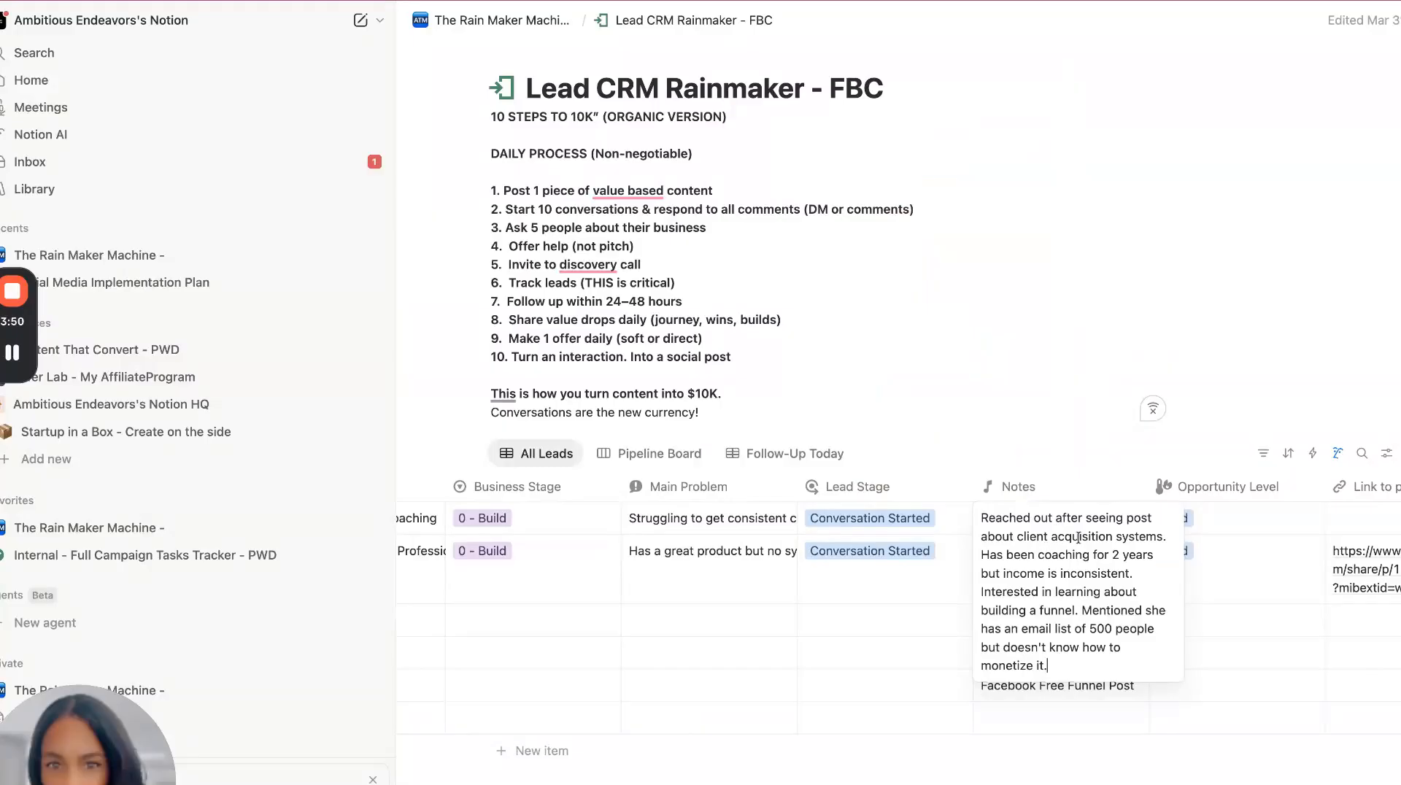
left_click(1059, 489)
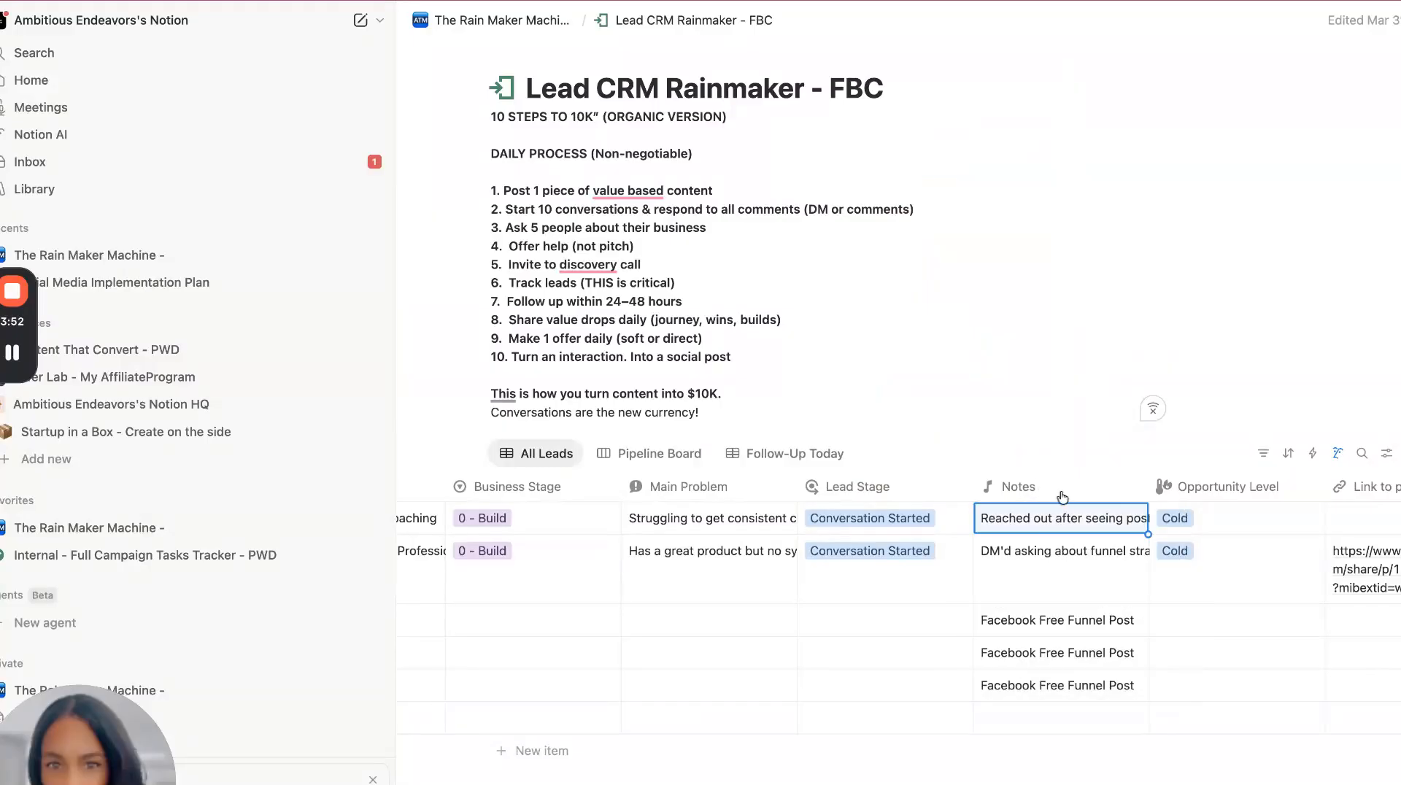
left_click(1215, 523)
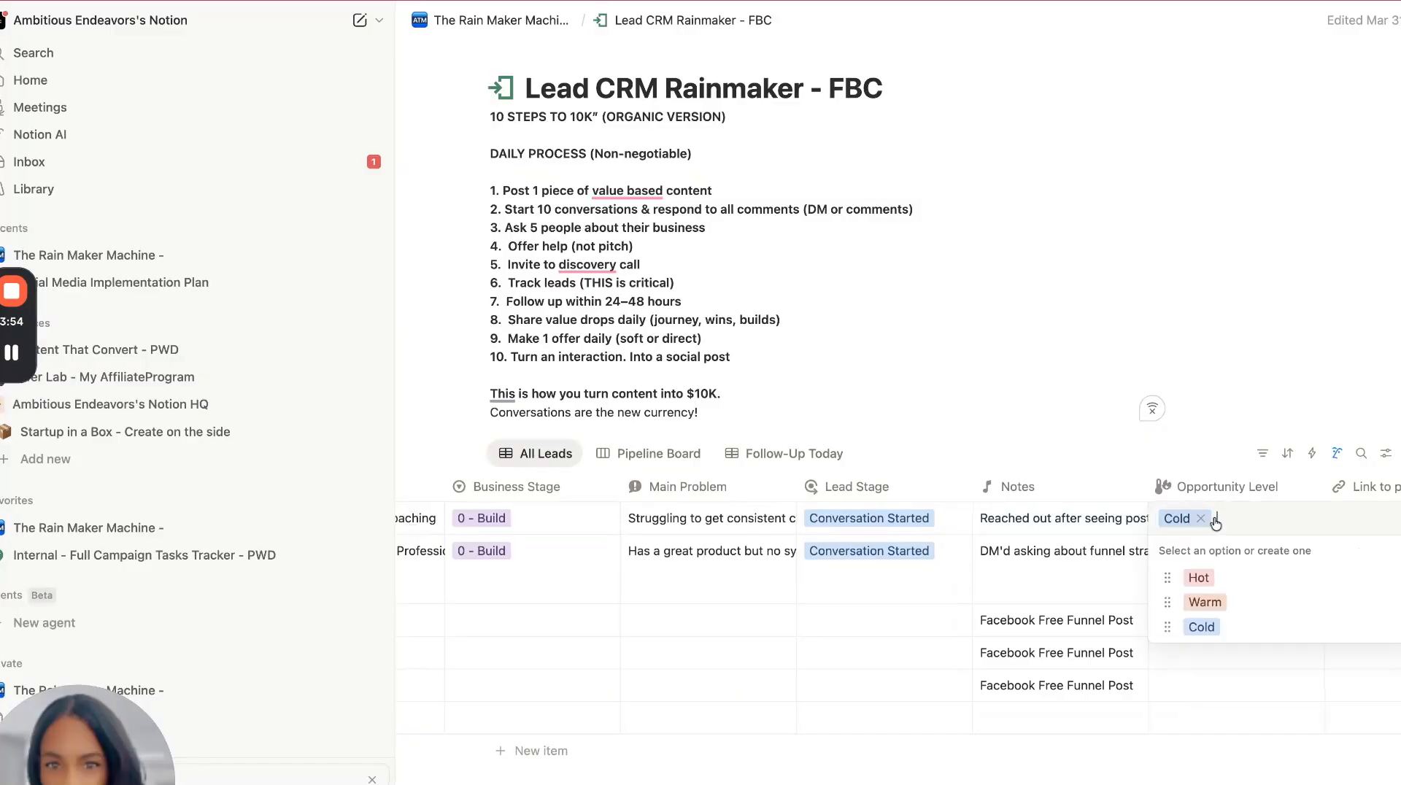
left_click(1085, 406)
left_click(1283, 520)
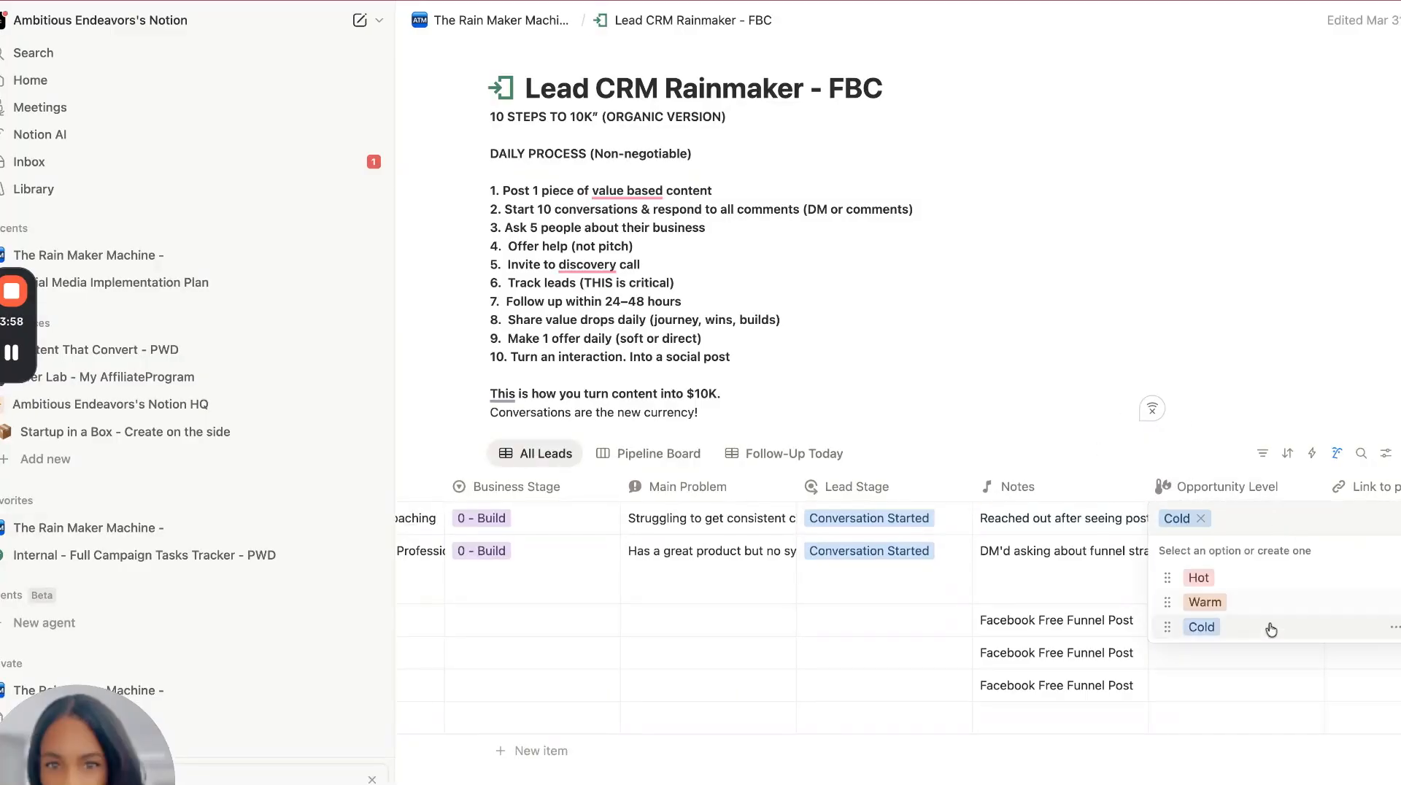
key("Escape")
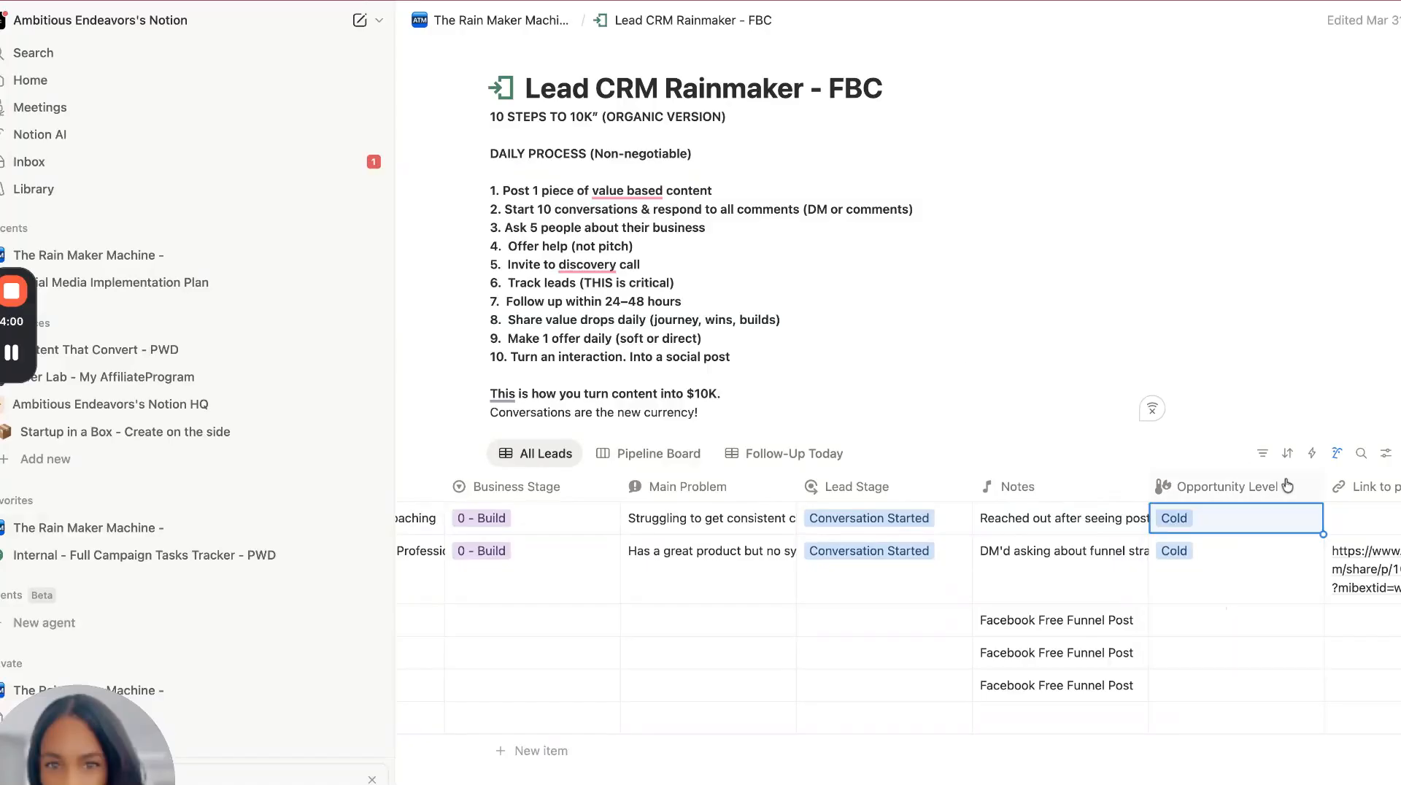
Open the first lead's Link to post field for inspection and leave it without entering anything
left_click(1365, 520)
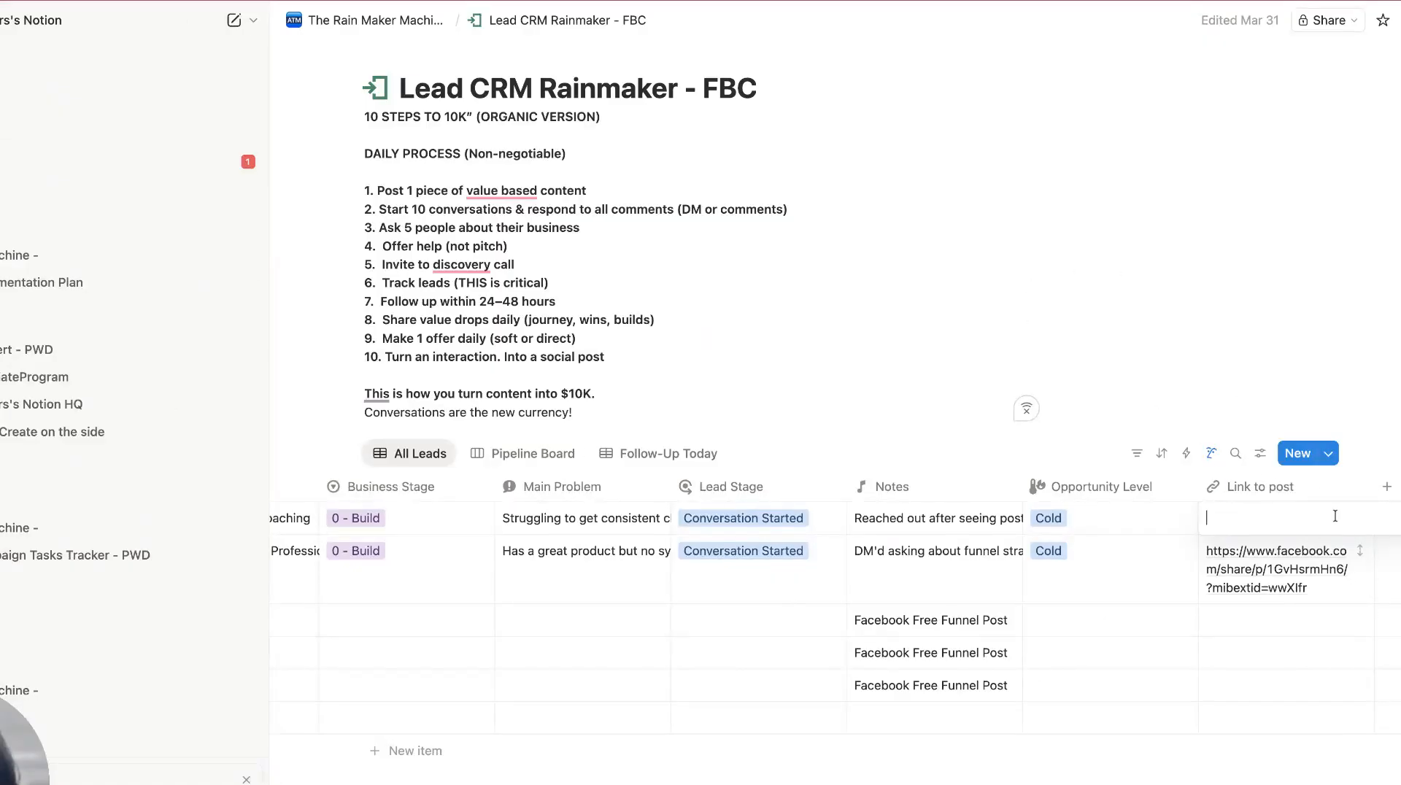
key("Escape")
scroll(1319, 529, "left", 6)
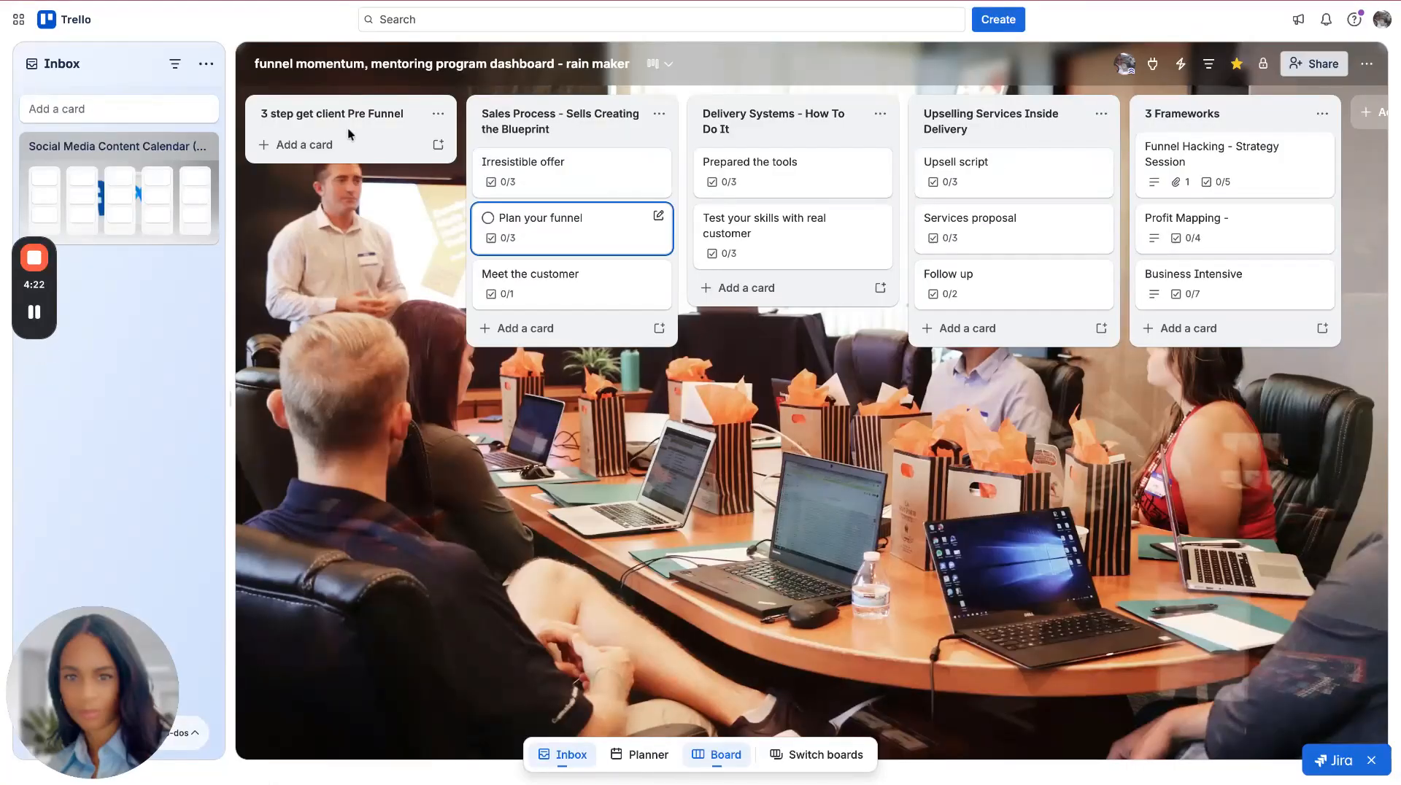
Review the lists on Trello's funnel momentum mentoring board and the Sales Process, Delivery Systems and Upselling modules on the course site
left_click(344, 143)
left_click(549, 137)
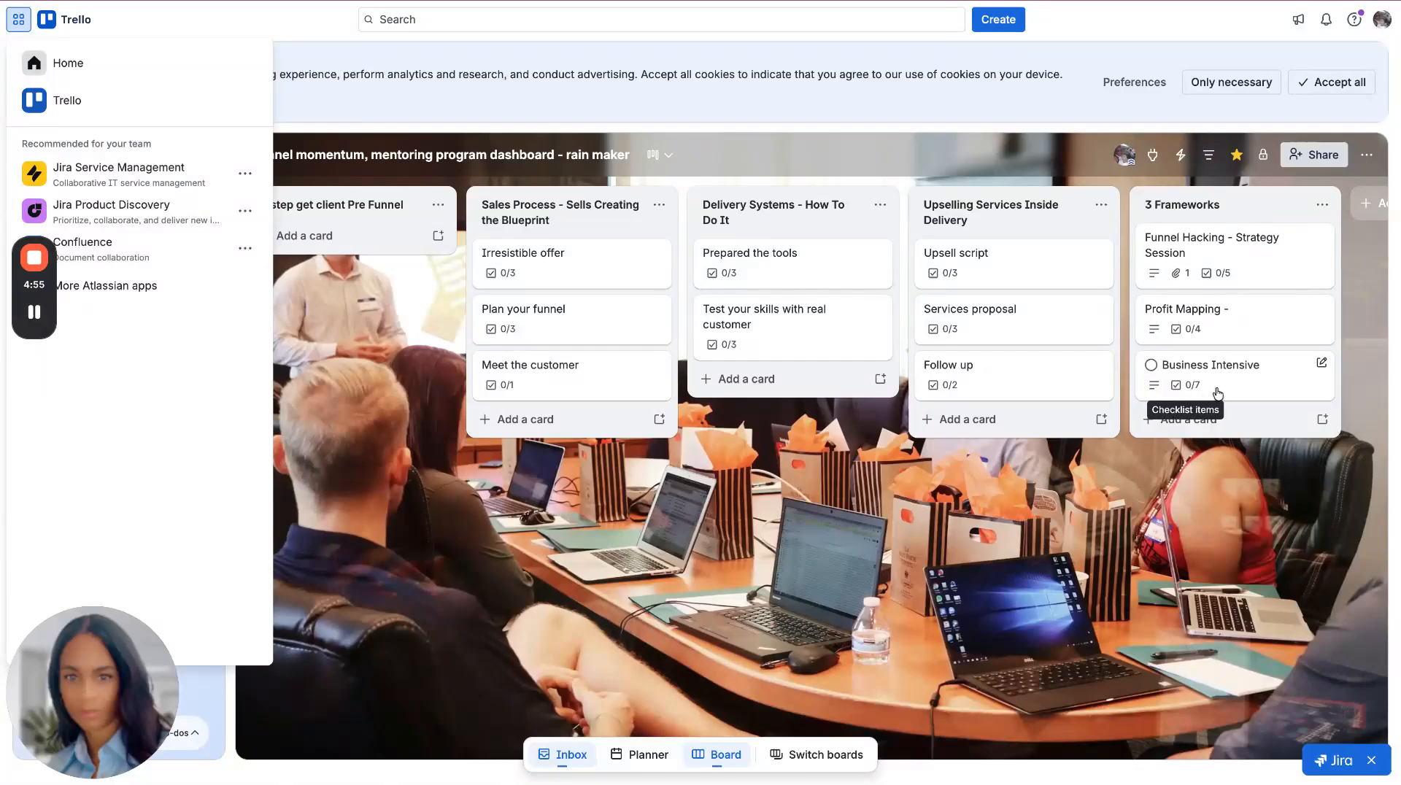
left_click(1020, 2)
left_click(796, 1)
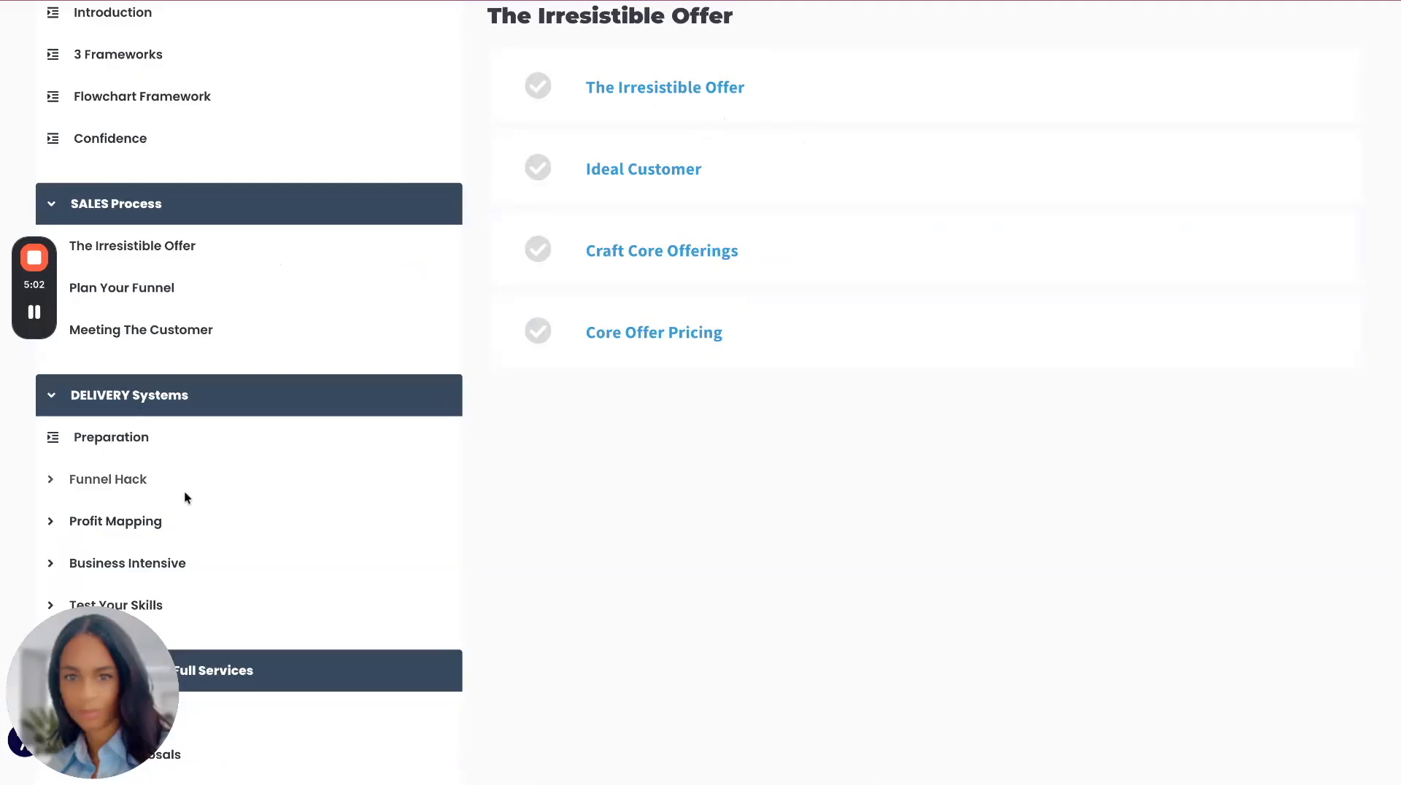
mouse_move(85, 656)
left_click_drag(85, 656, 992, 559)
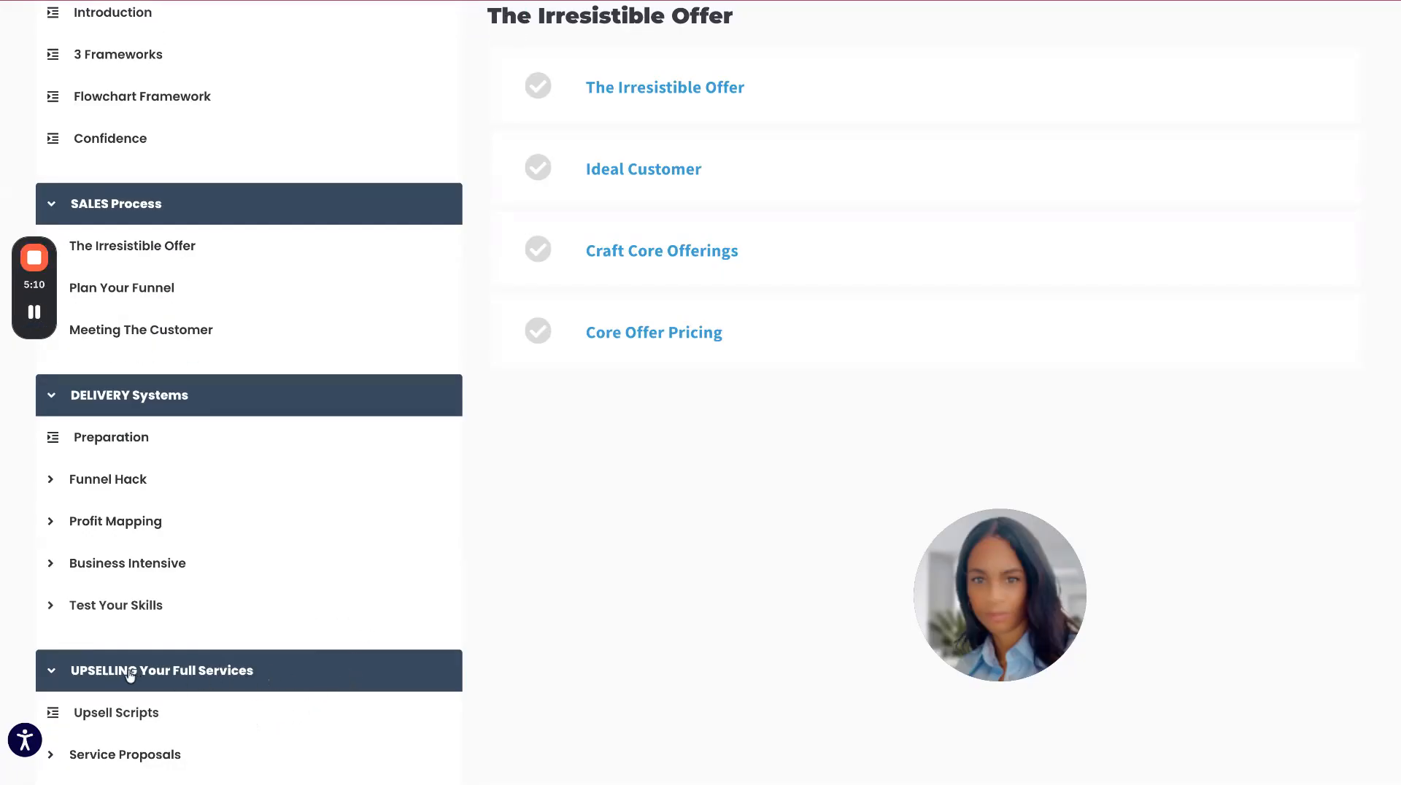
scroll(42, 668, "down", 5)
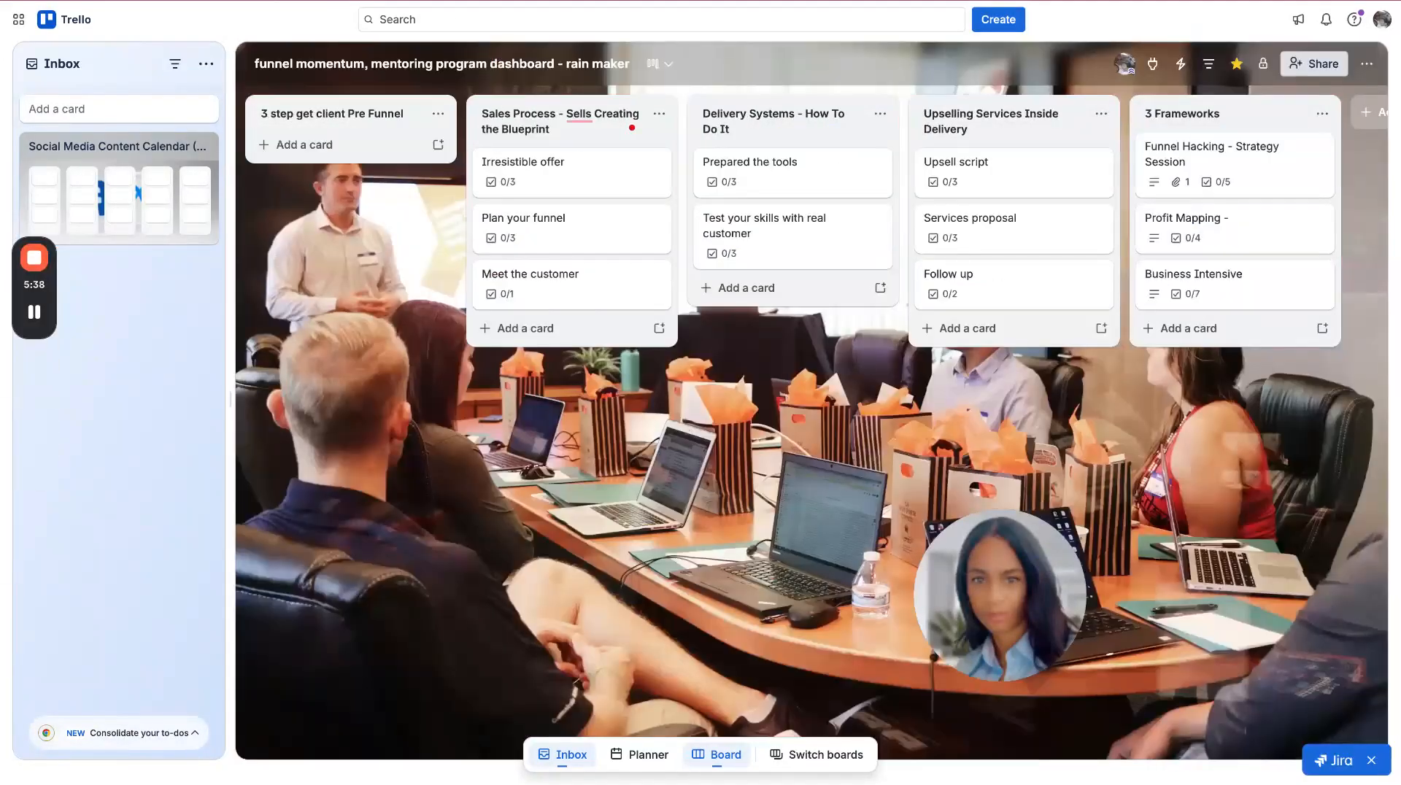
Review the Ambitious Endeavors Prospecting Tracker board in Trello and return to the Lead CRM Rainmaker - FBC page in Notion
left_click(18, 19)
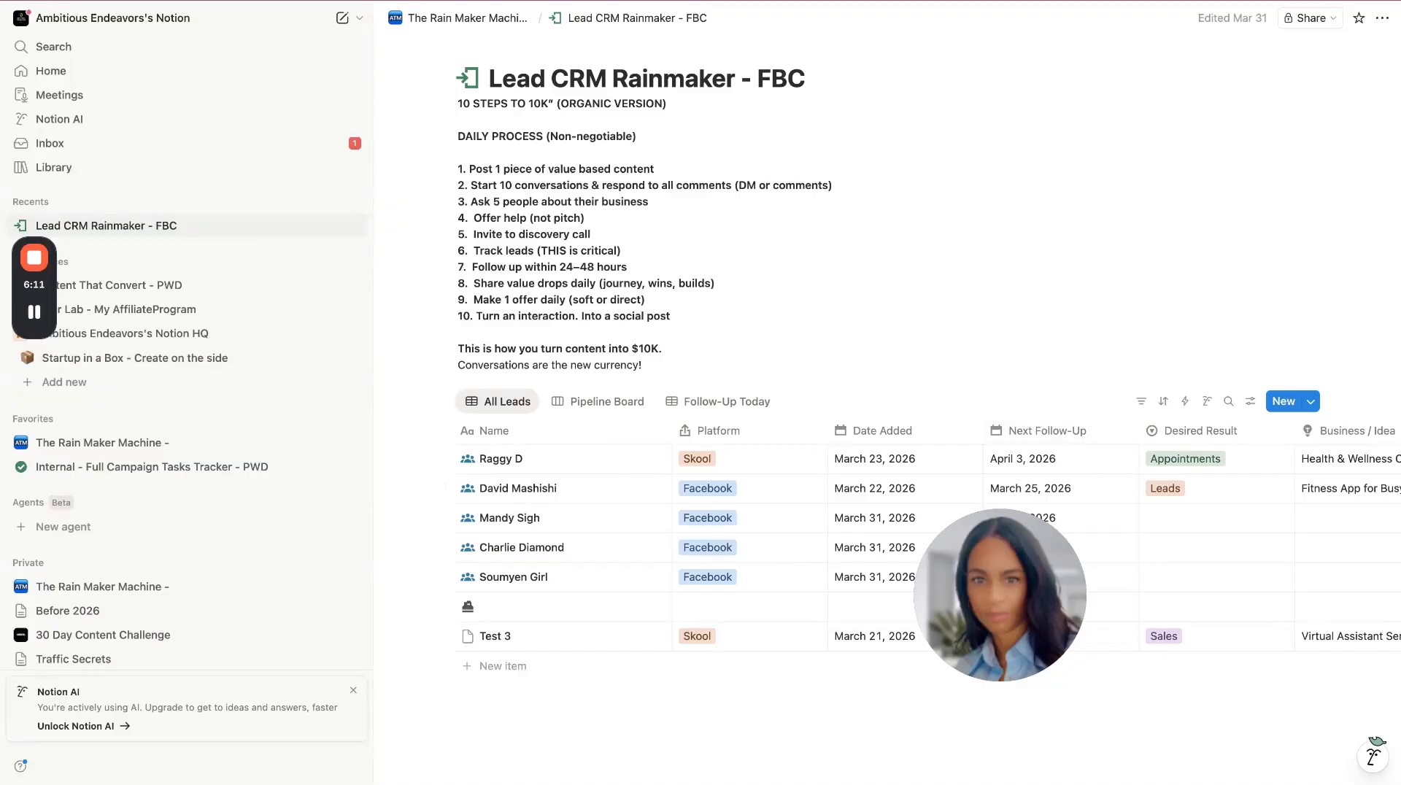
key("super+Tab")
key("ctrl+Tab")
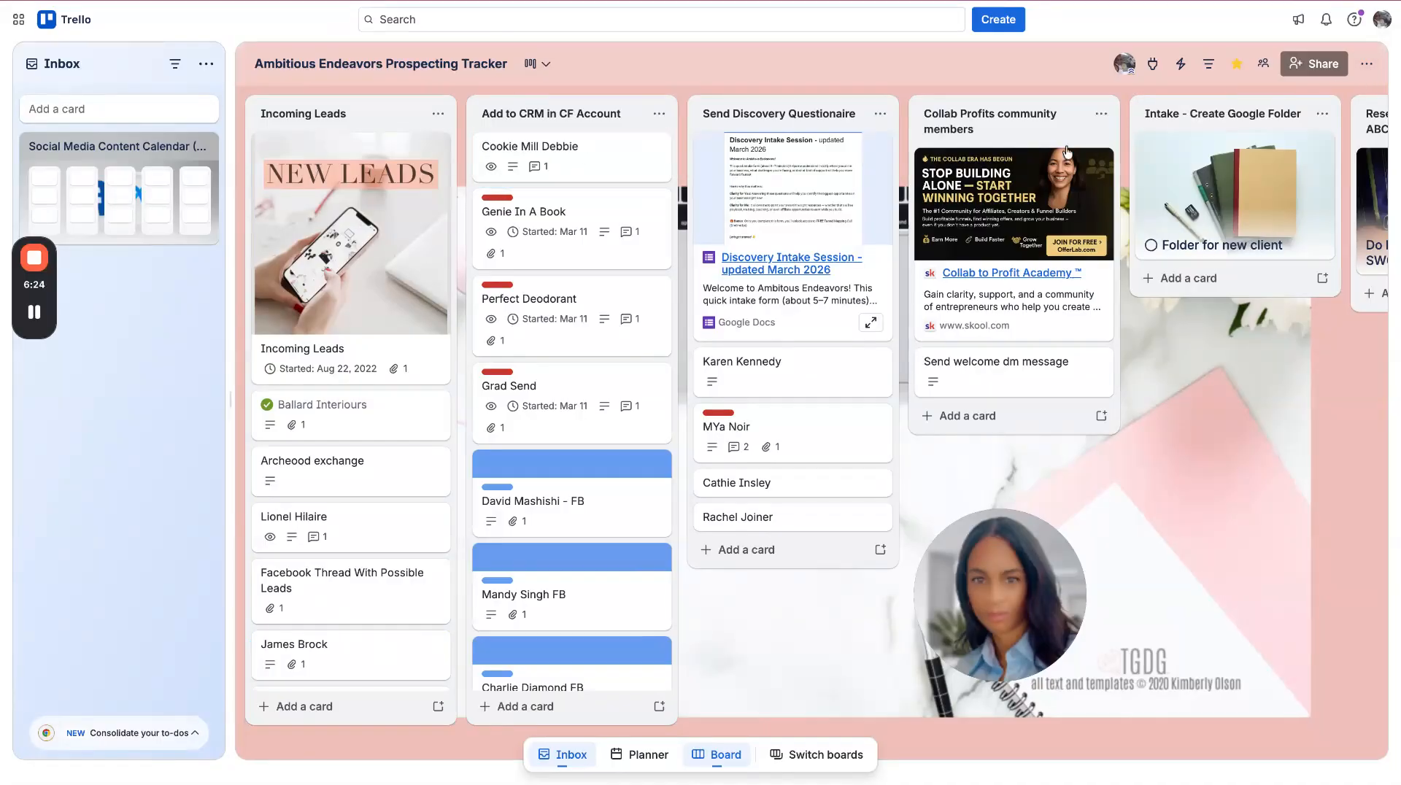
mouse_move(285, 423)
left_mouse_down()
mouse_move(569, 343)
mouse_move(343, 423)
mouse_move(260, 423)
left_mouse_up()
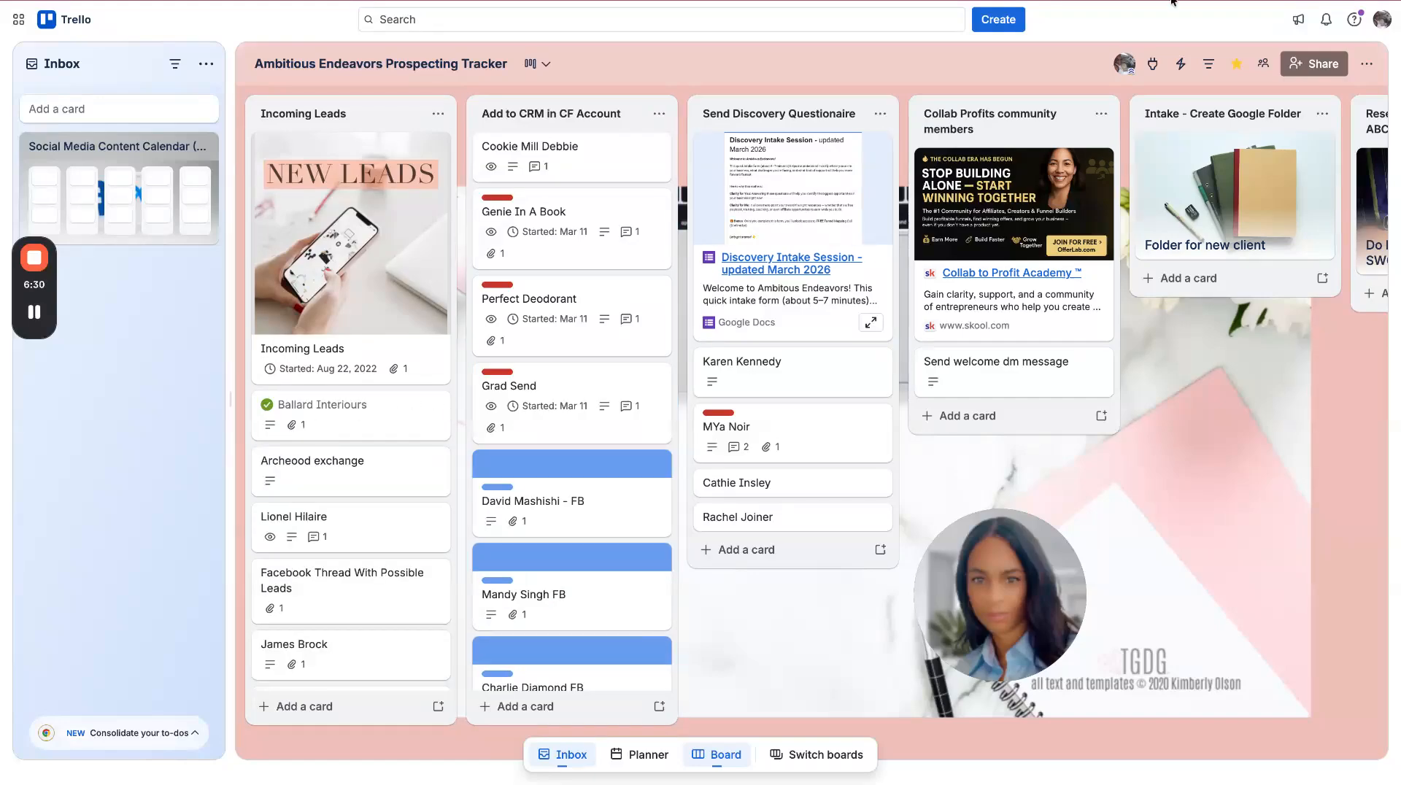
key("alt+Tab")
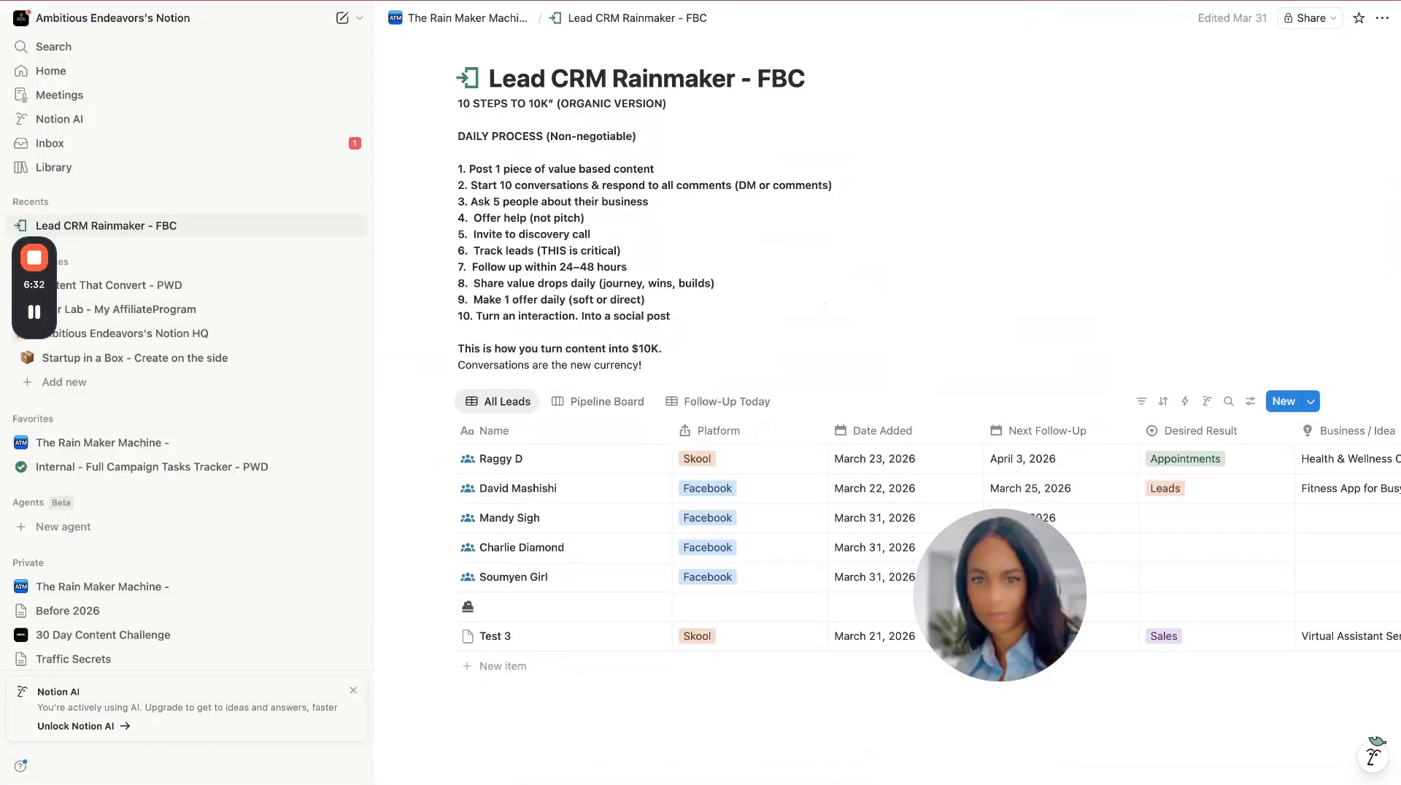
Switch to Trello's Ambitious Endeavors Prospecting Tracker board and review its lists from Incoming Leads to Research Phase ~ SWIPES + ABCDE
key("alt+Tab")
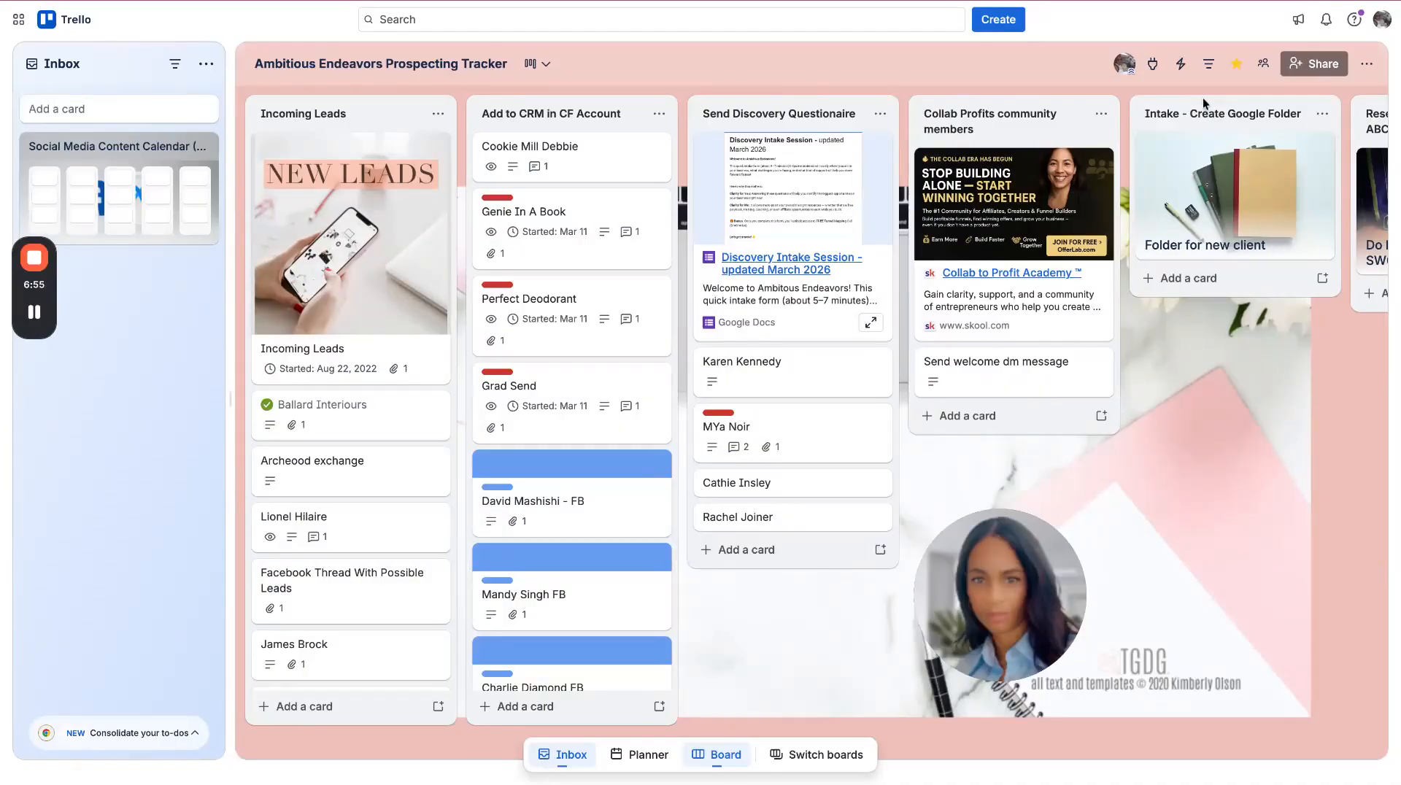
scroll(1203, 98, "right", 3)
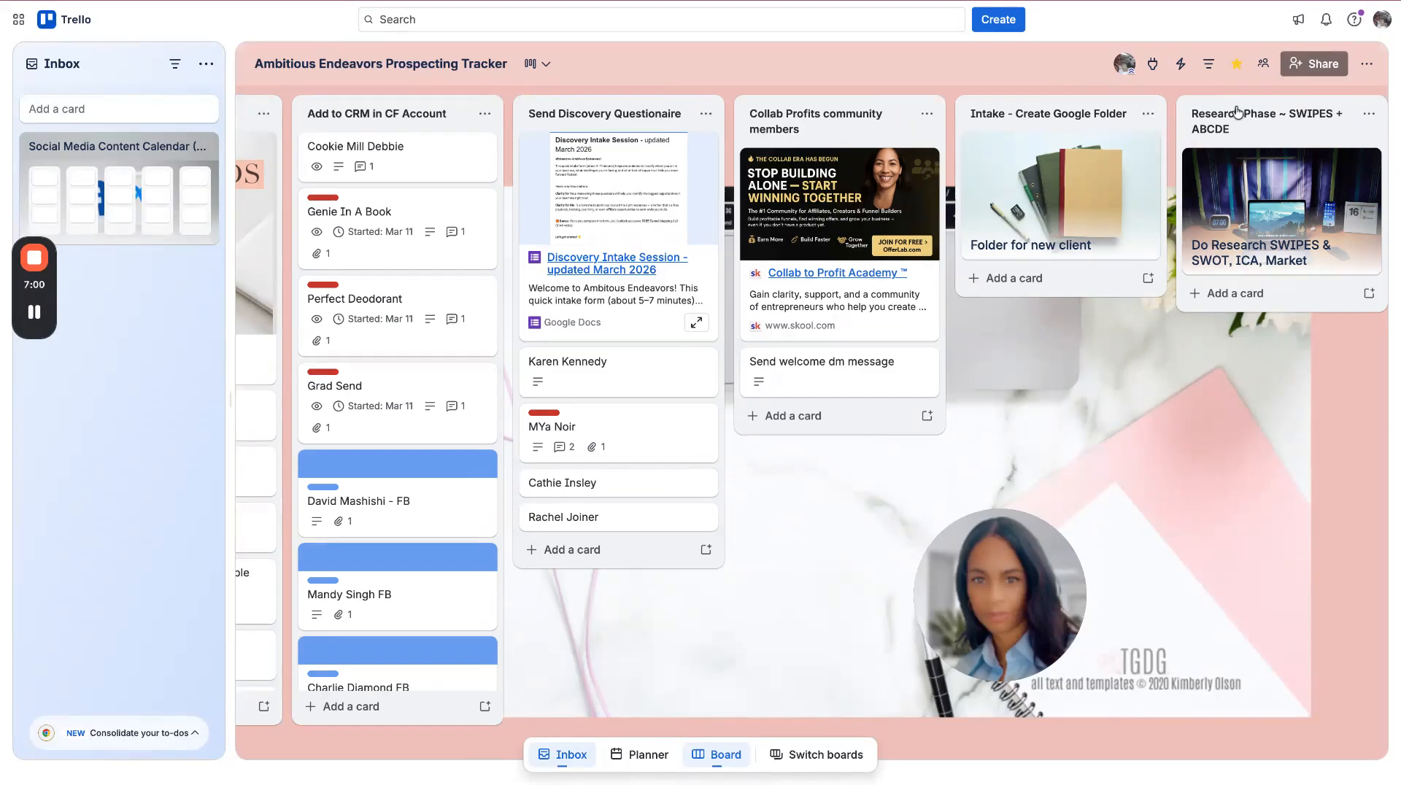
left_click(1037, 113)
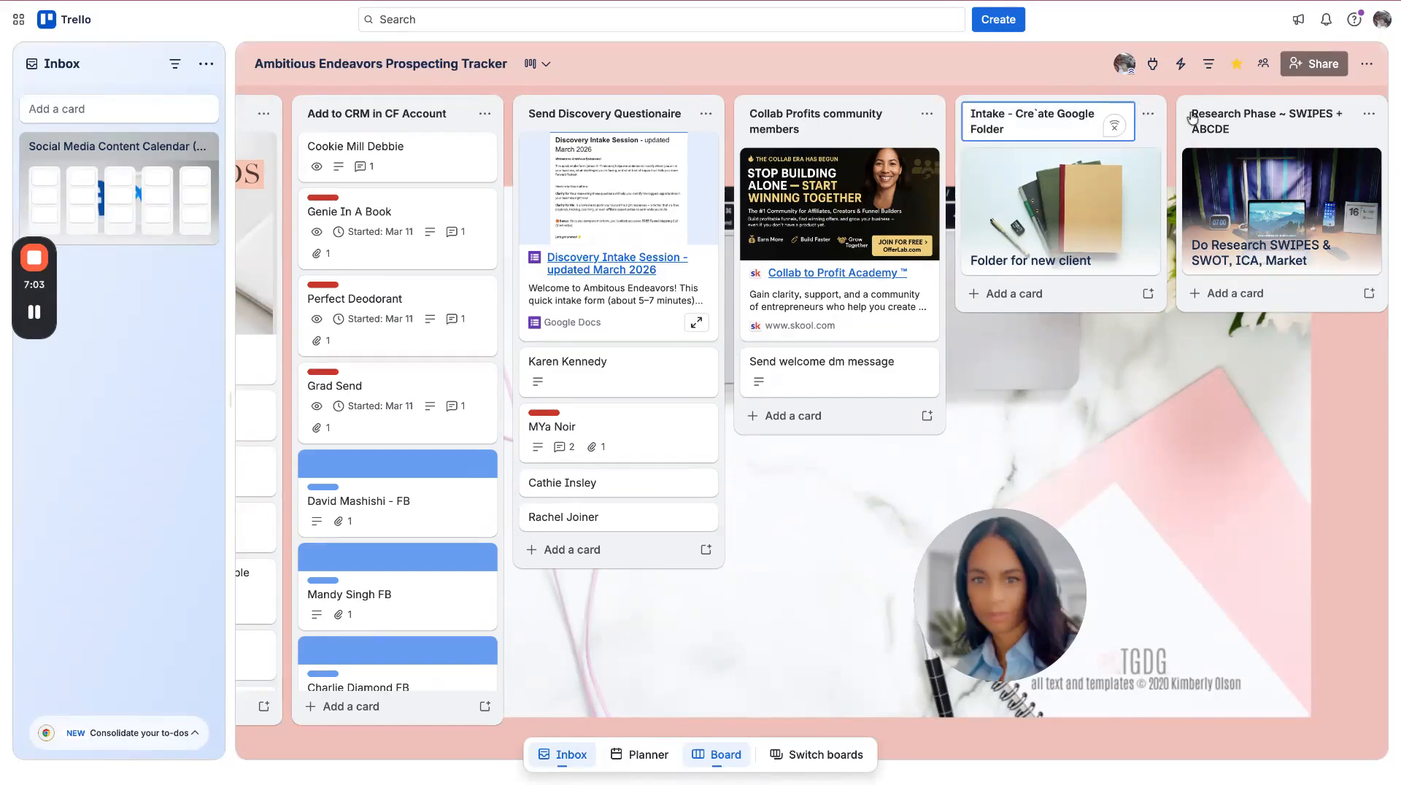
key("Return")
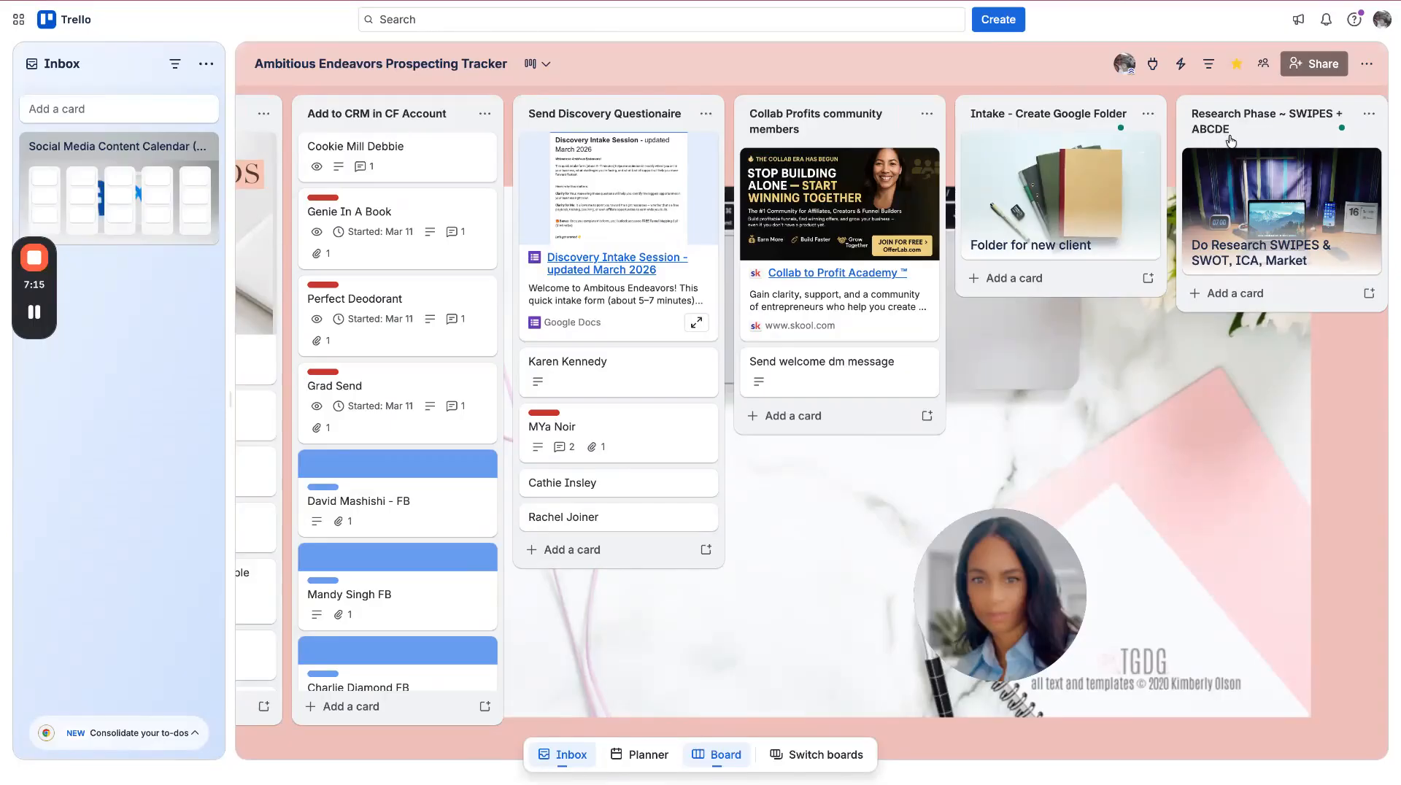
Inspect the image.jpeg card in the Create Rainmaker Offer + $1000 list and close it
scroll(1367, 291, "right", 10)
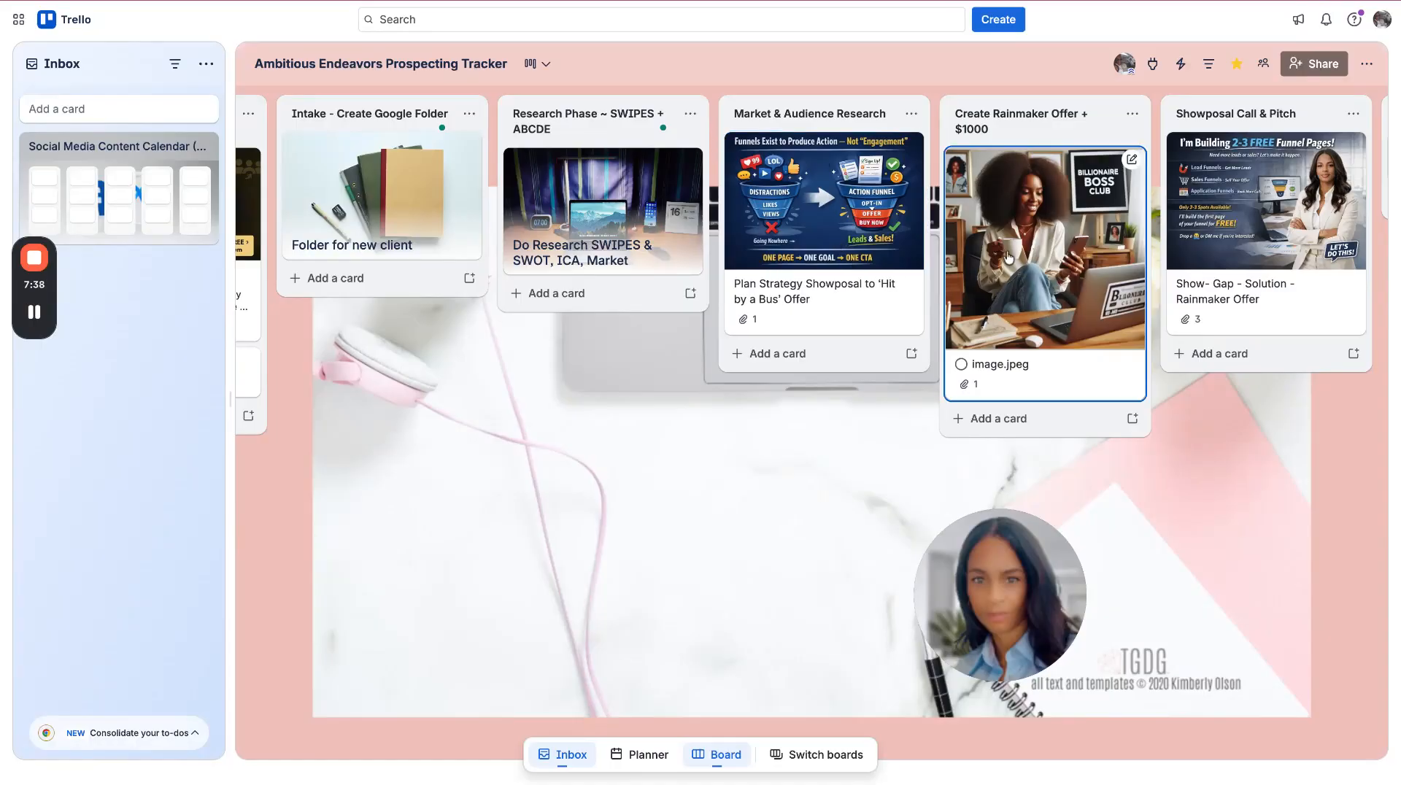
left_click(1048, 124)
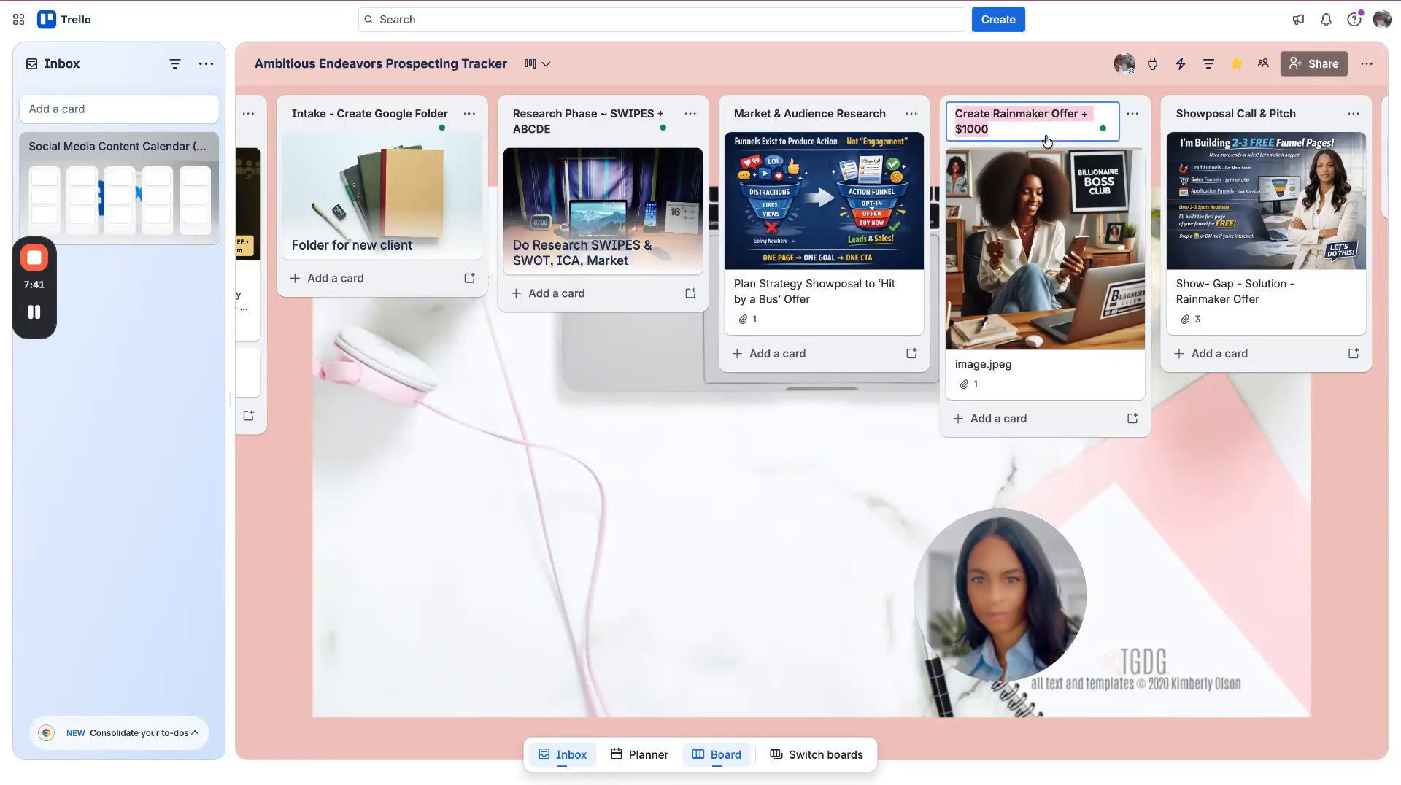
left_click(973, 272)
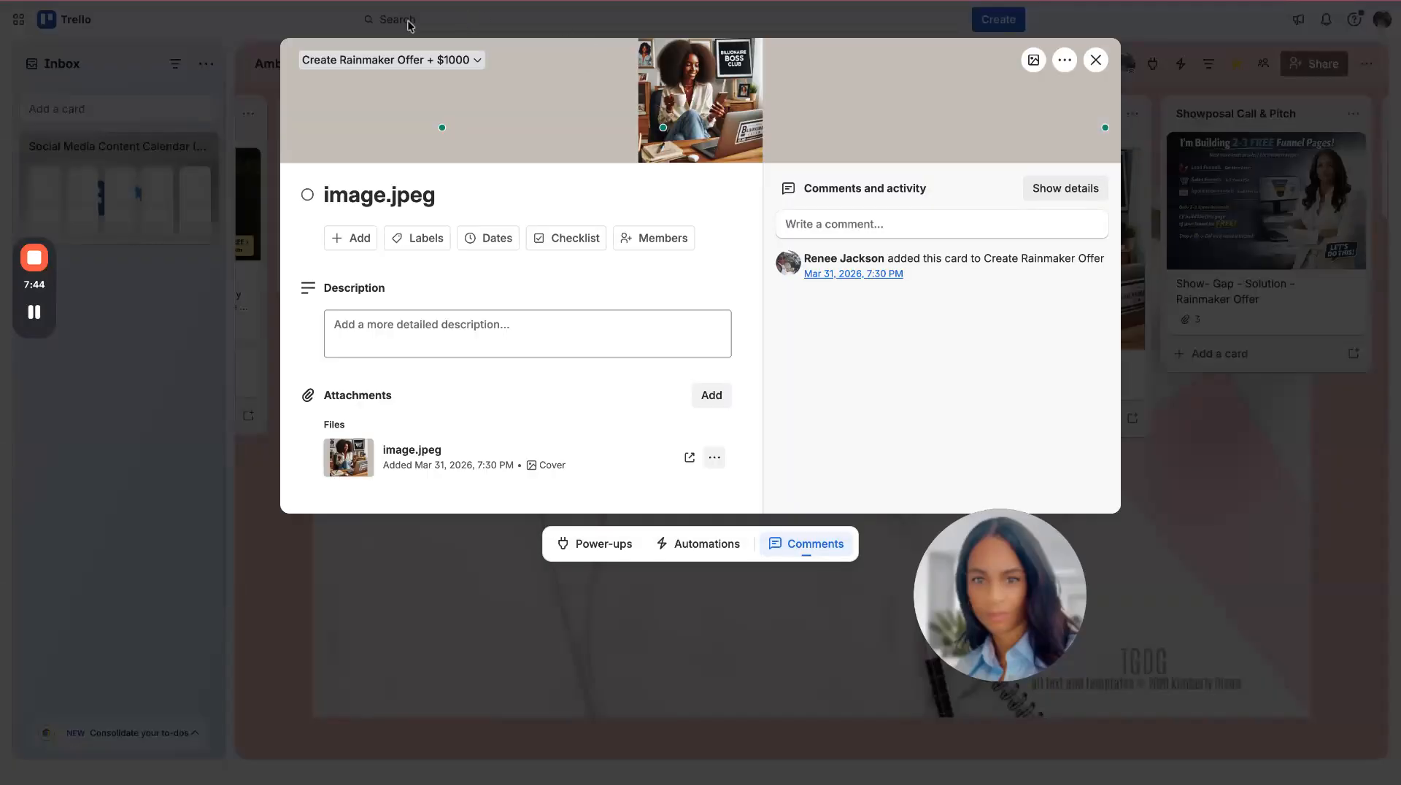
left_click(1096, 61)
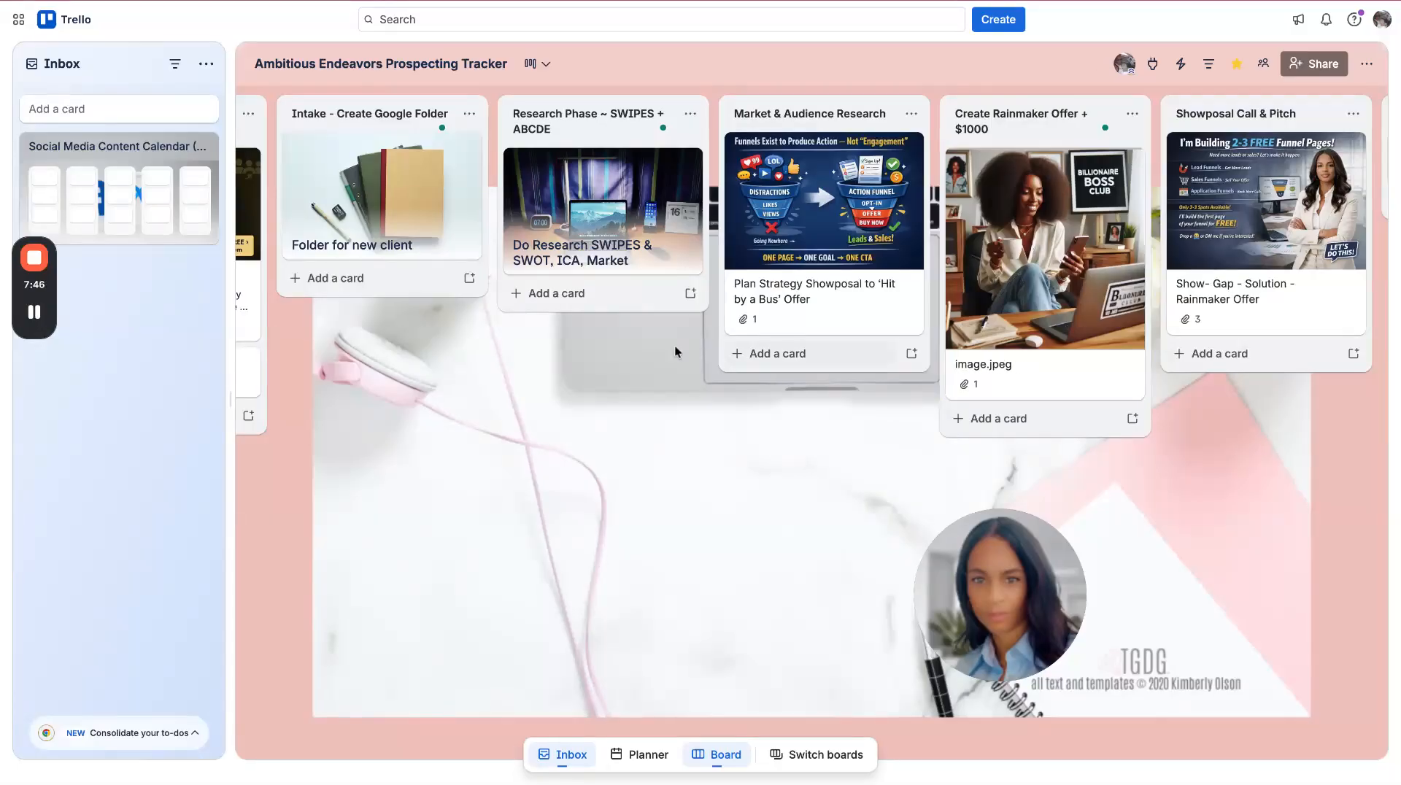
Move the red-labelled lead card from the Send Discovery Questionaire list to the end of the Showposal Call & Pitch list
scroll(417, 418, "left", 3)
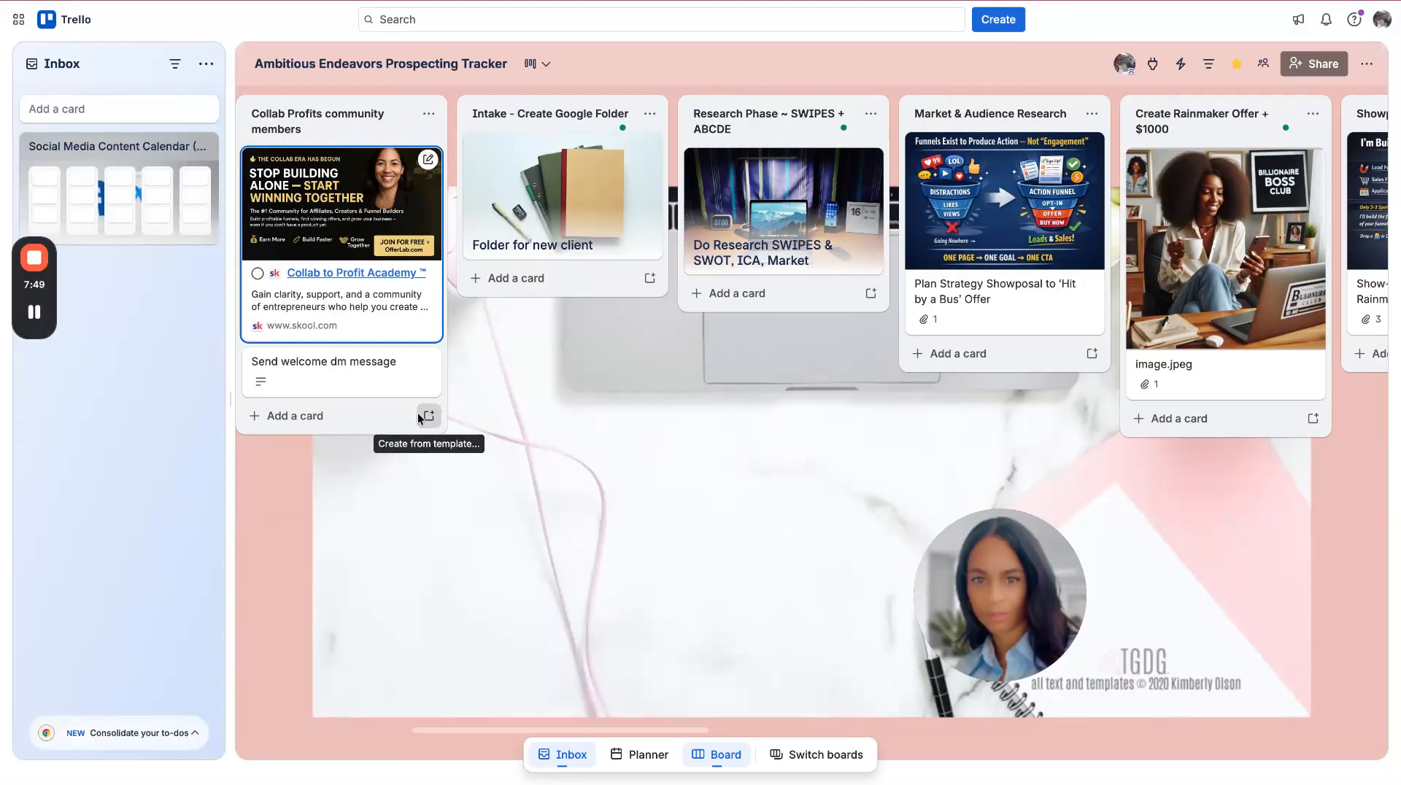
scroll(606, 418, "left", 3)
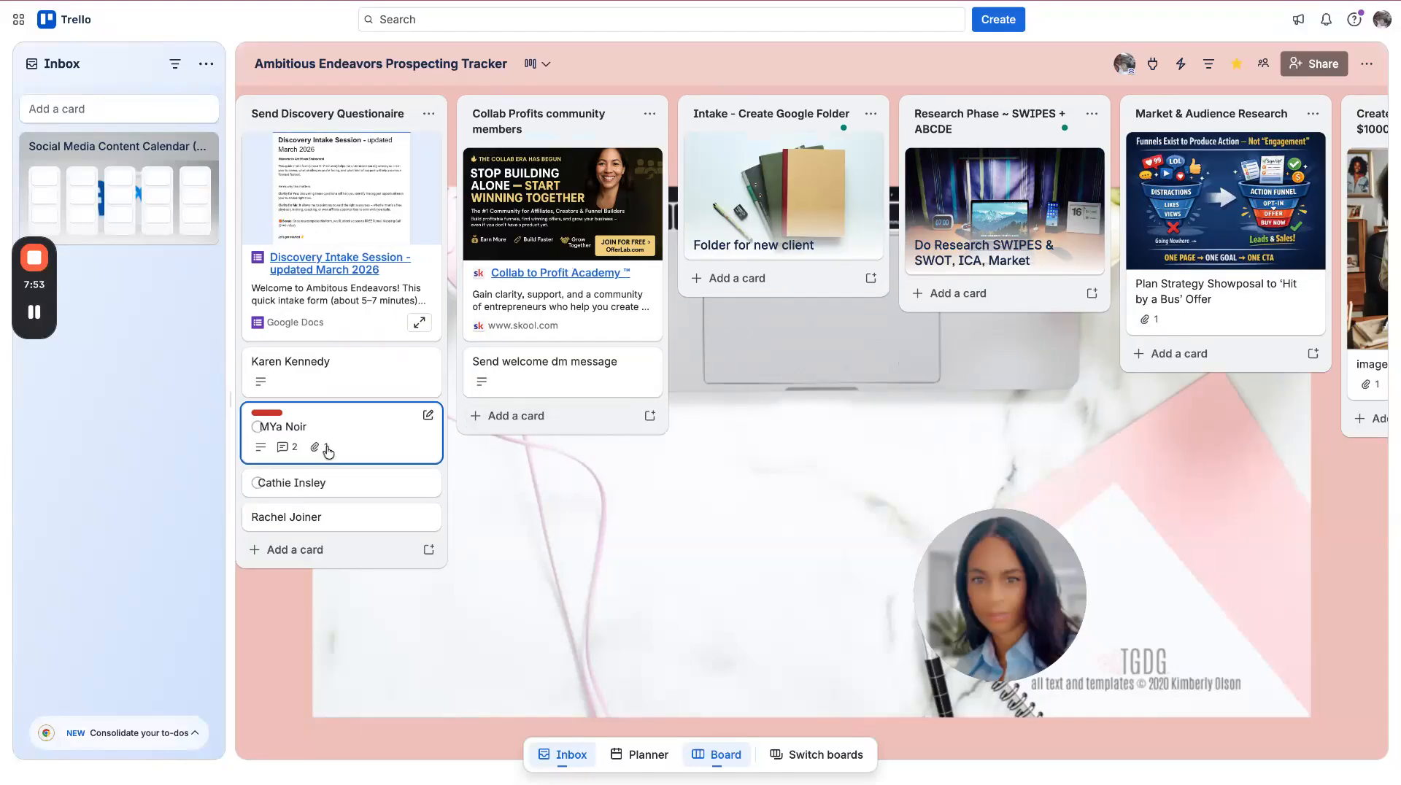
key(".")
key(".")
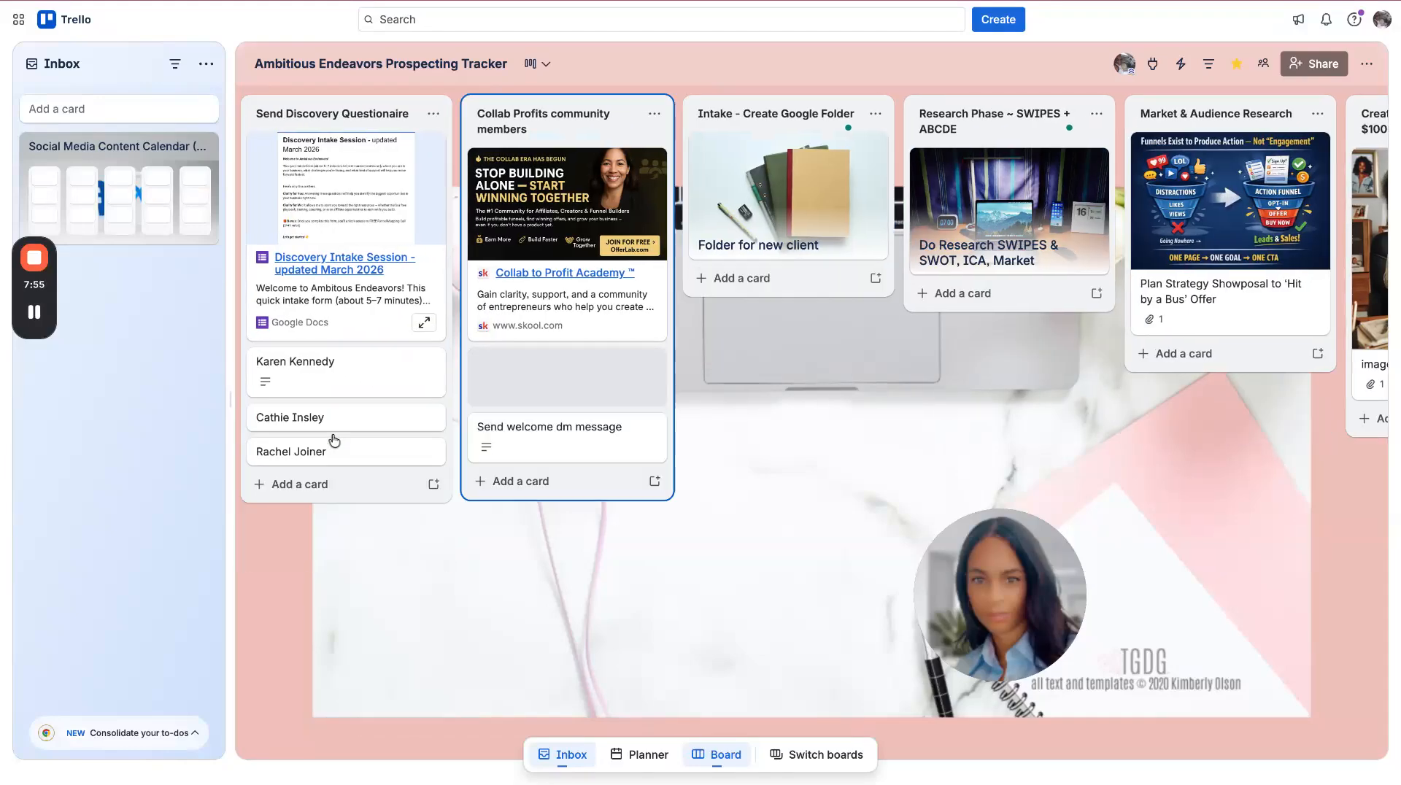
key(".")
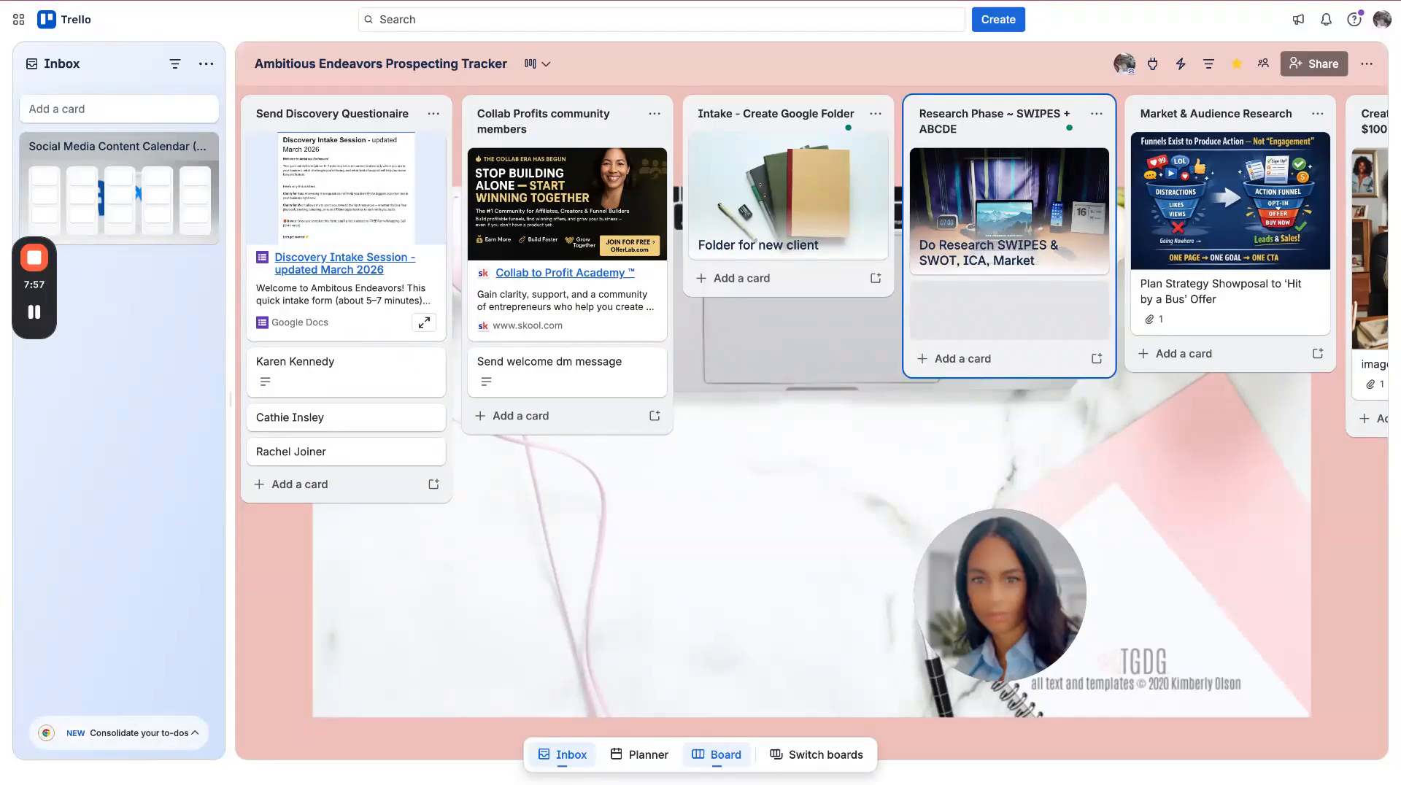
key(".")
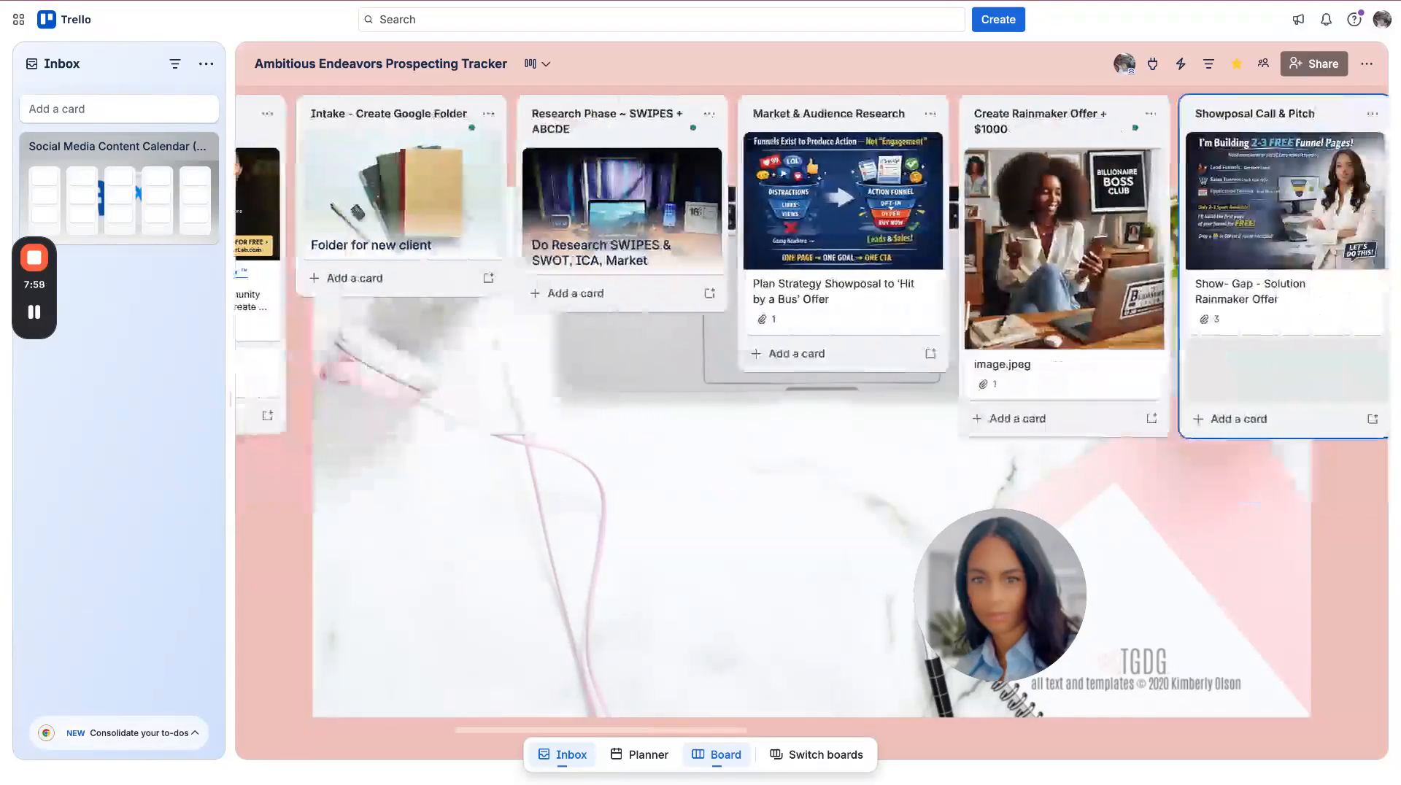
key(".")
key(".")
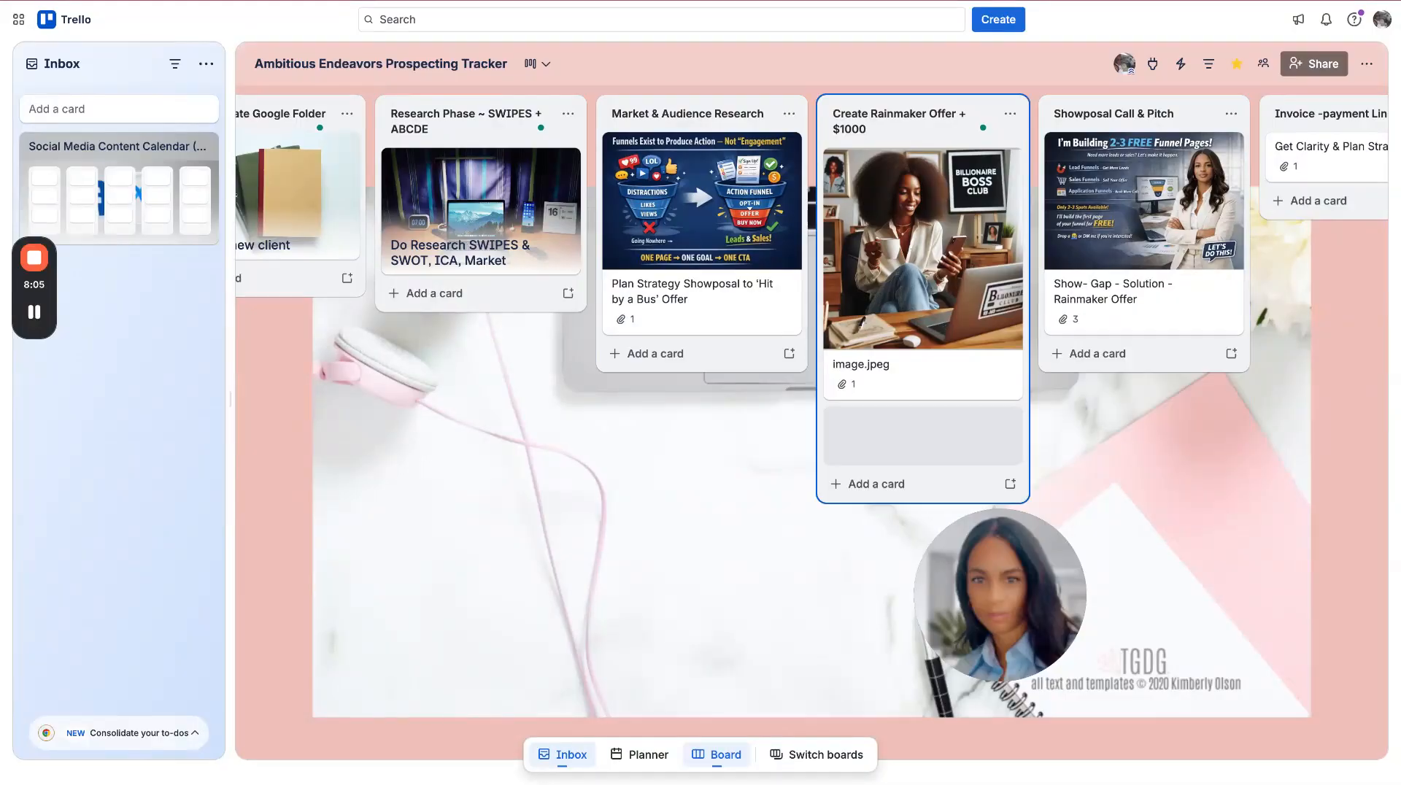
key(".")
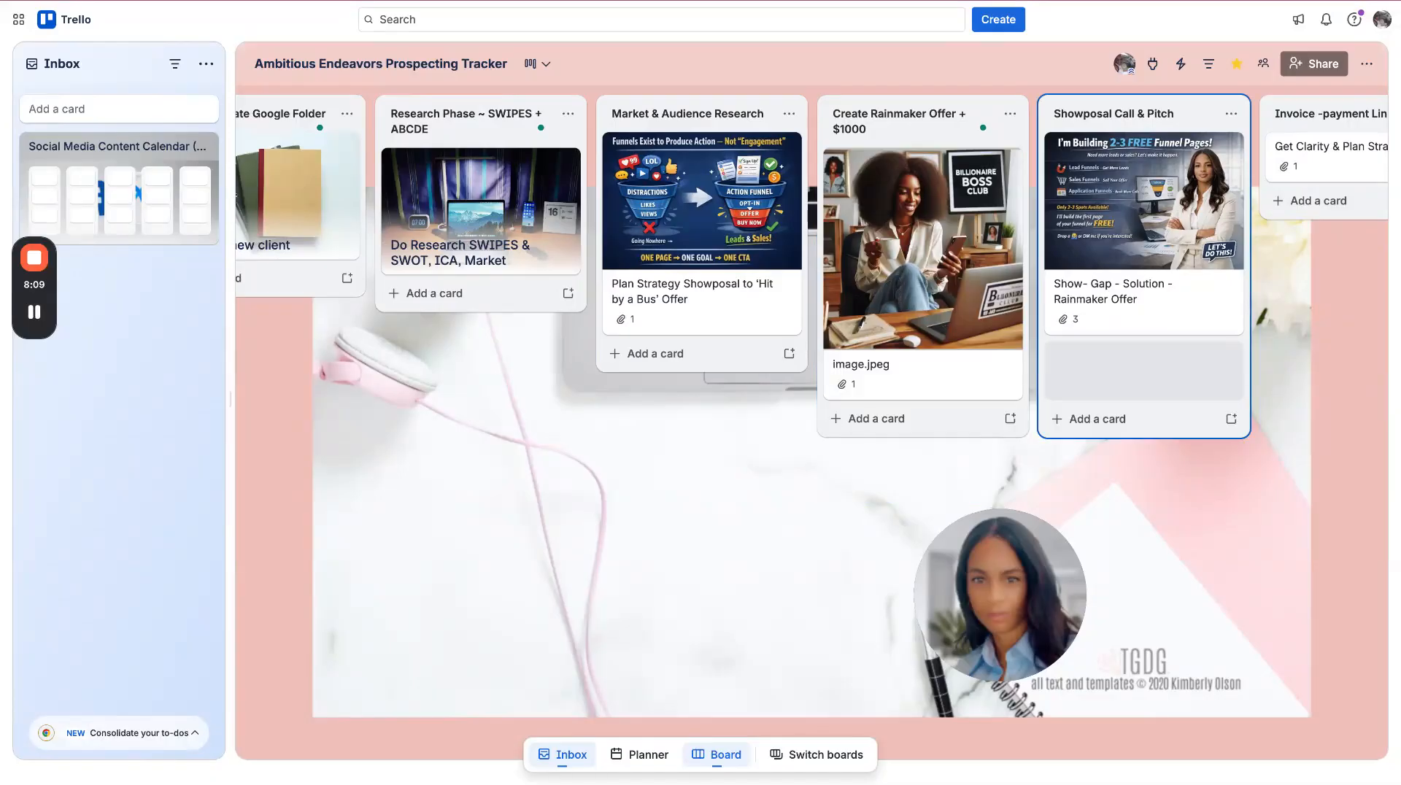
left_click_drag(1144, 370, 1115, 373)
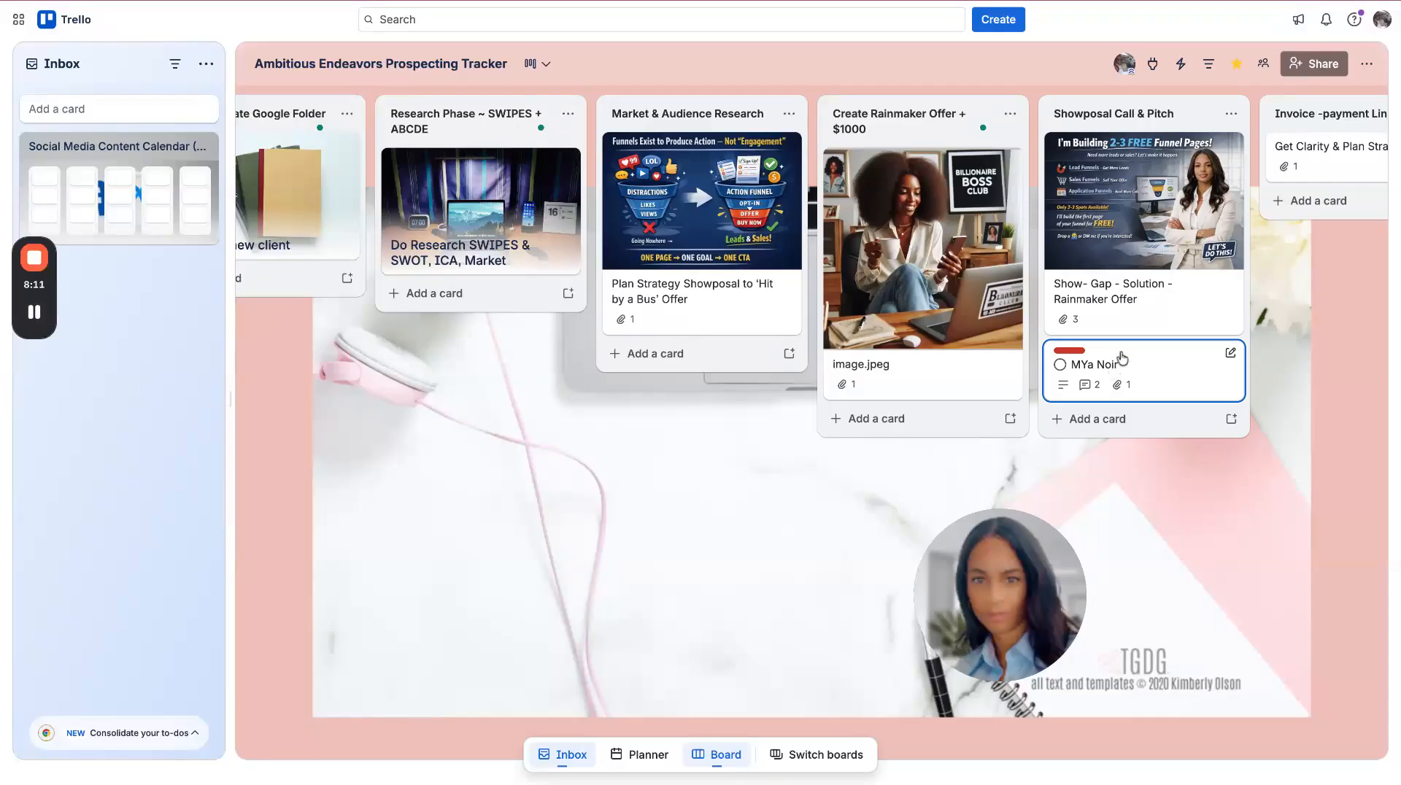
Inspect the label, description, attachment and comments of the lead card in Showposal Call & Pitch, and close it
left_click(1141, 366)
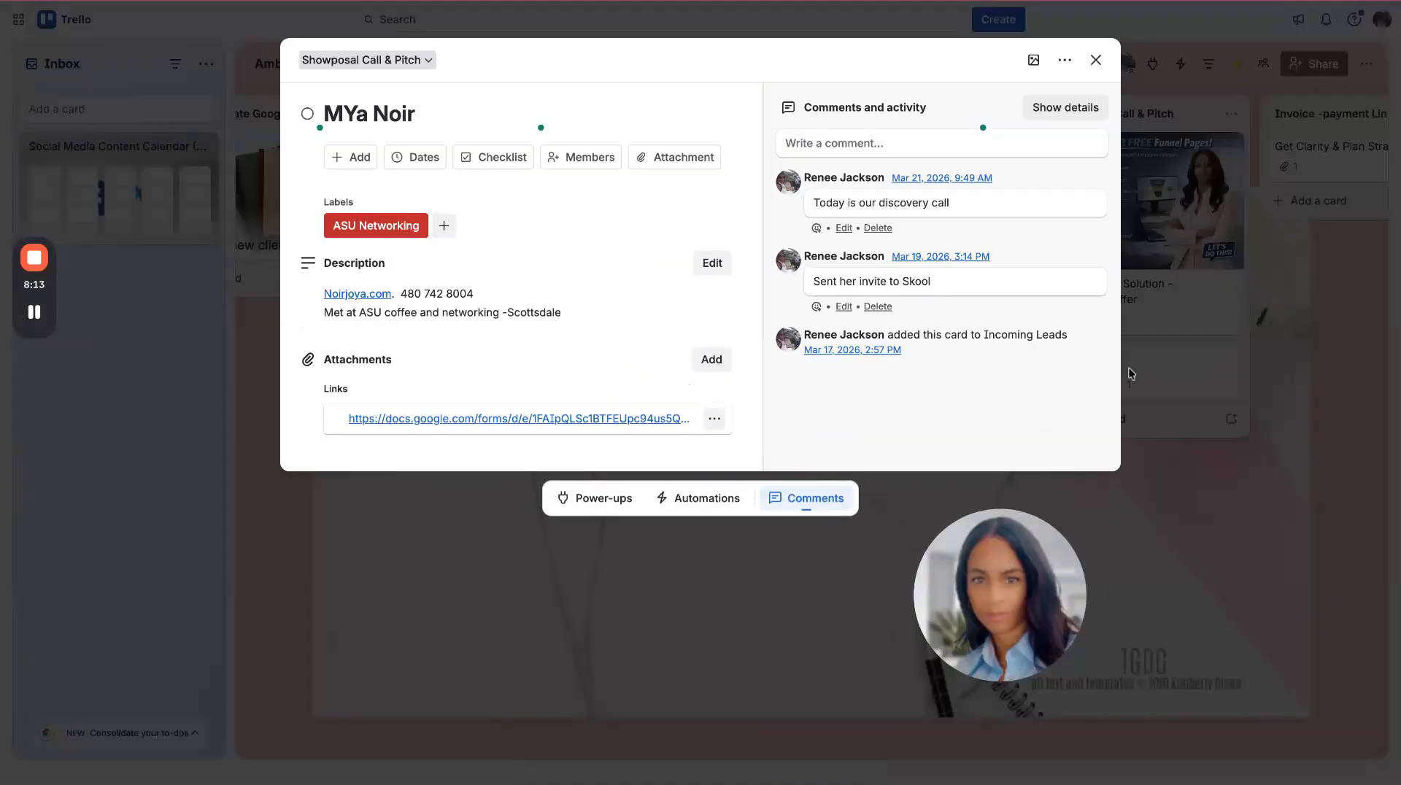
left_click(1154, 581)
left_click(1148, 366)
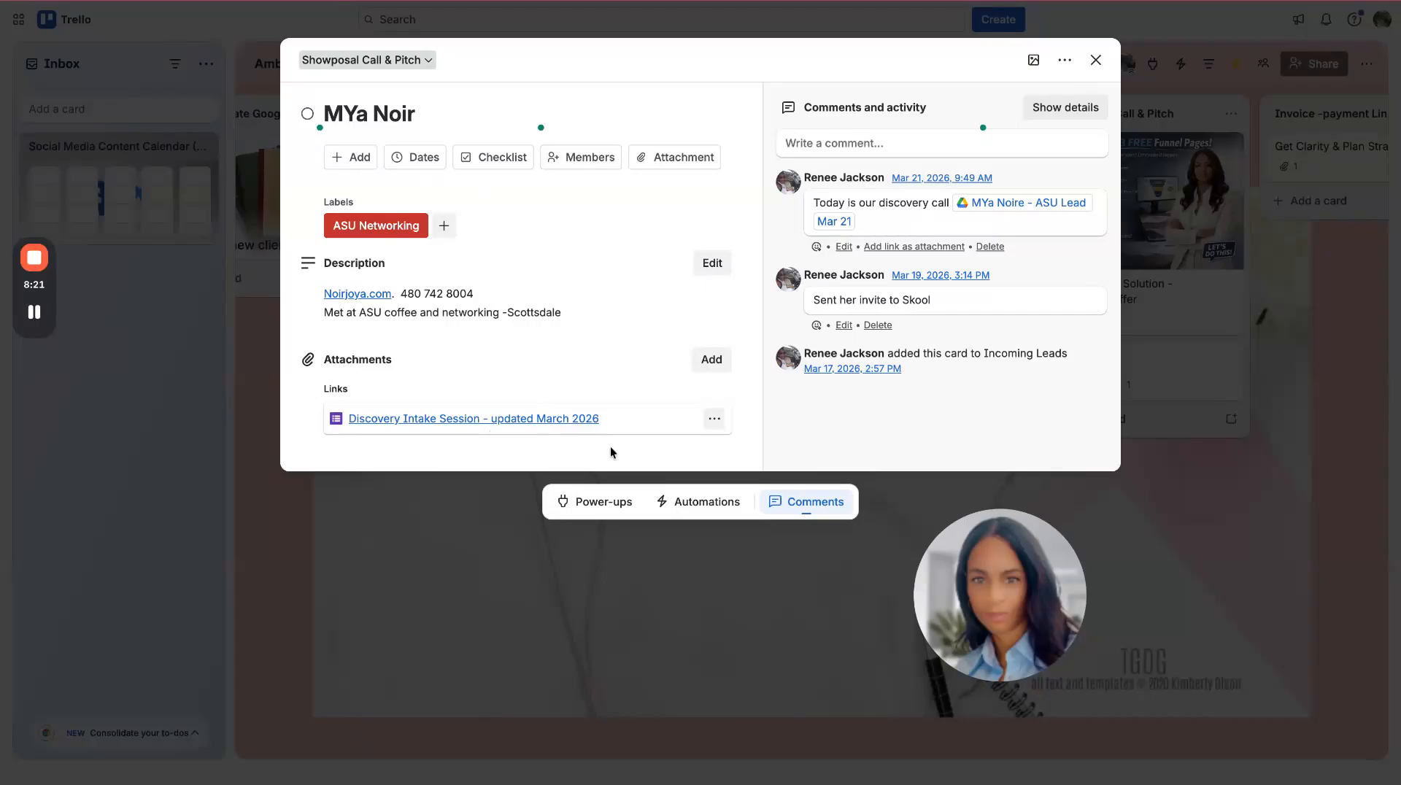
left_click(1163, 448)
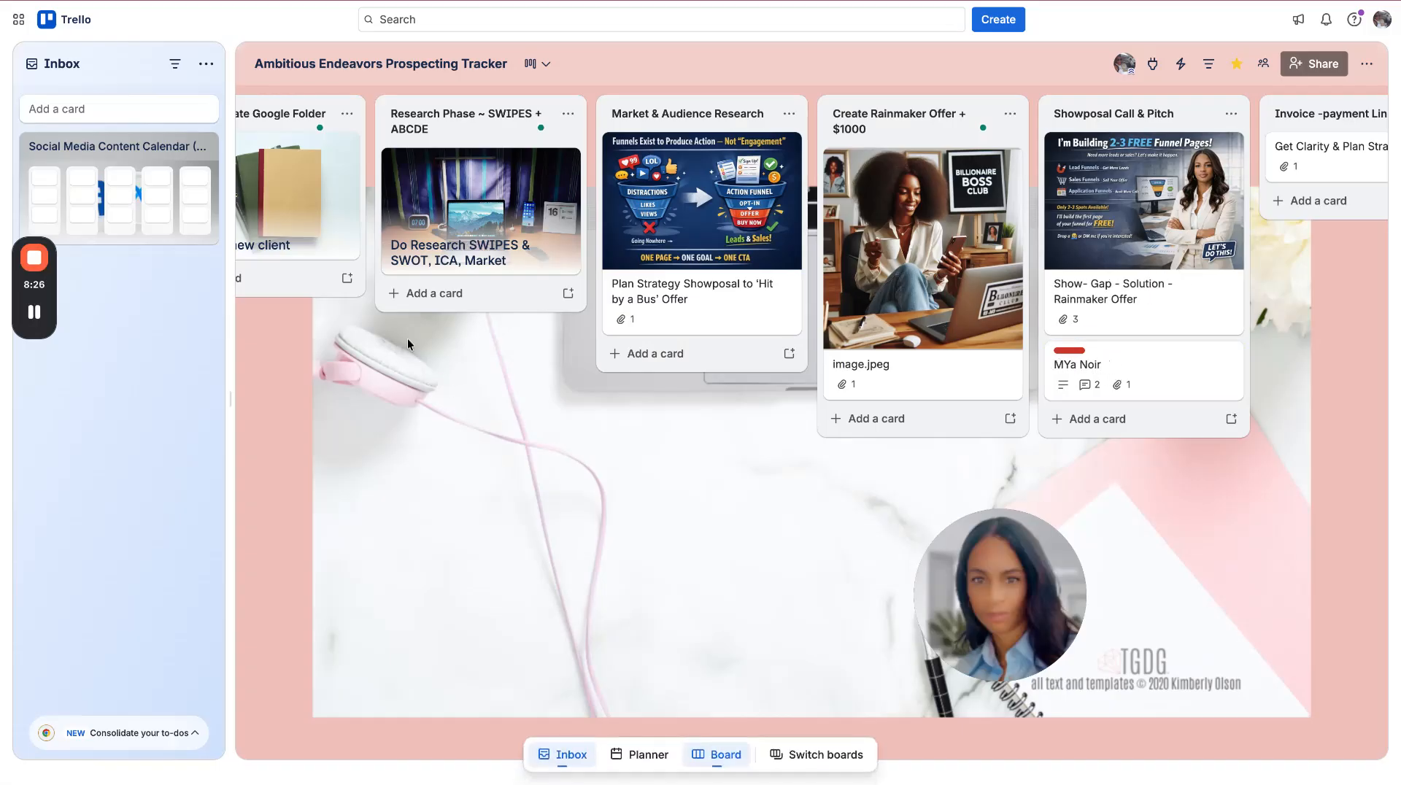
Inspect the first lead's card in the Send Discovery Questionaire list and move it down one position
scroll(407, 406, "left", 10)
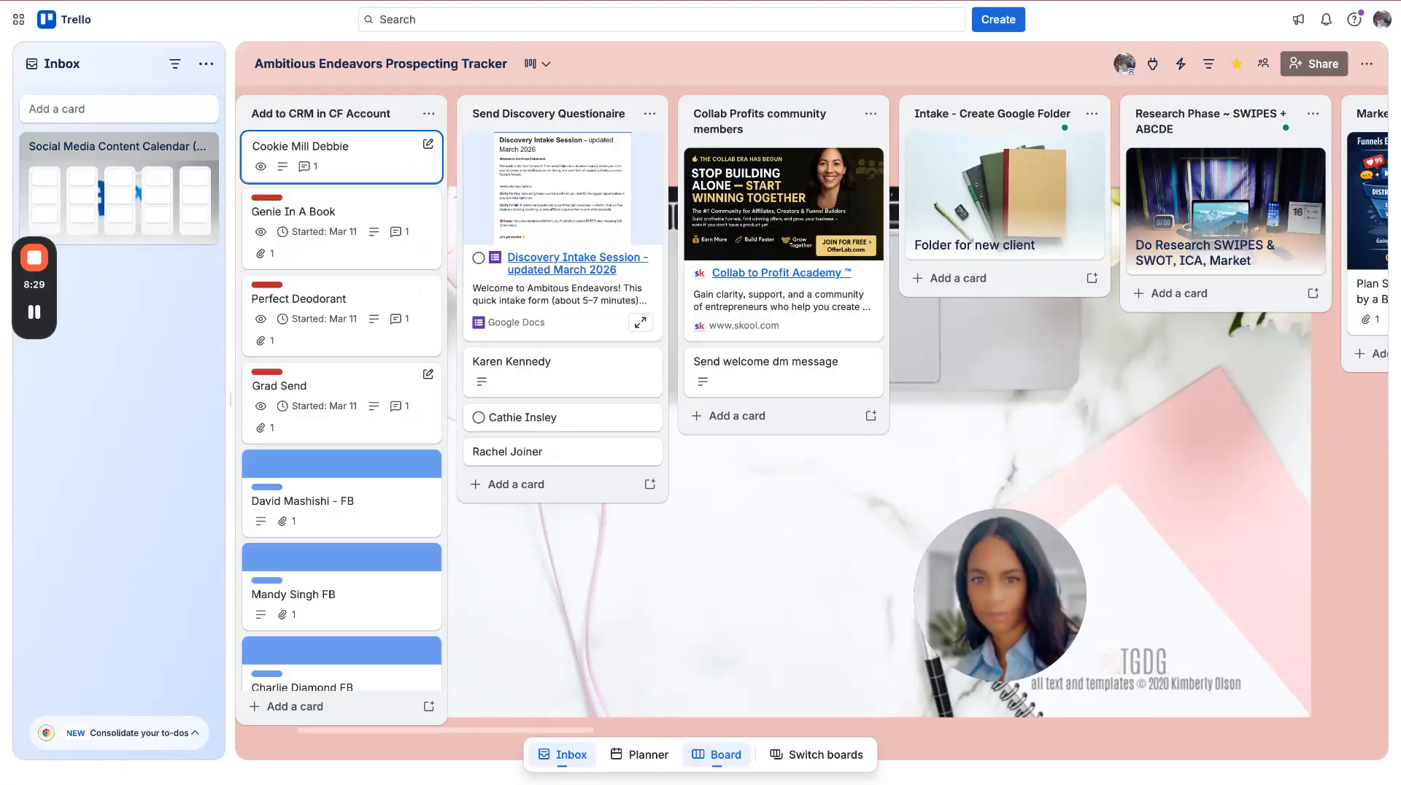
left_click(536, 369)
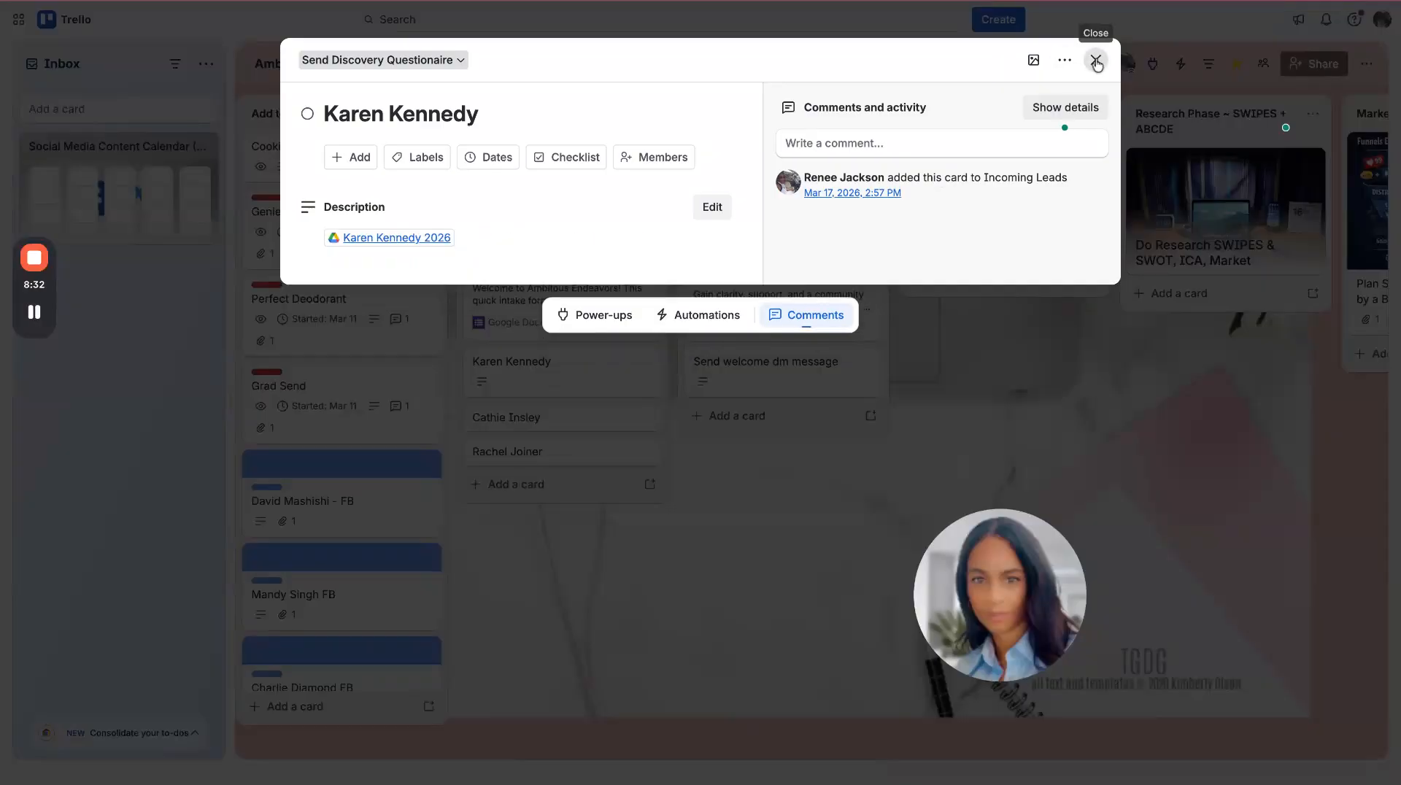
left_click(1096, 60)
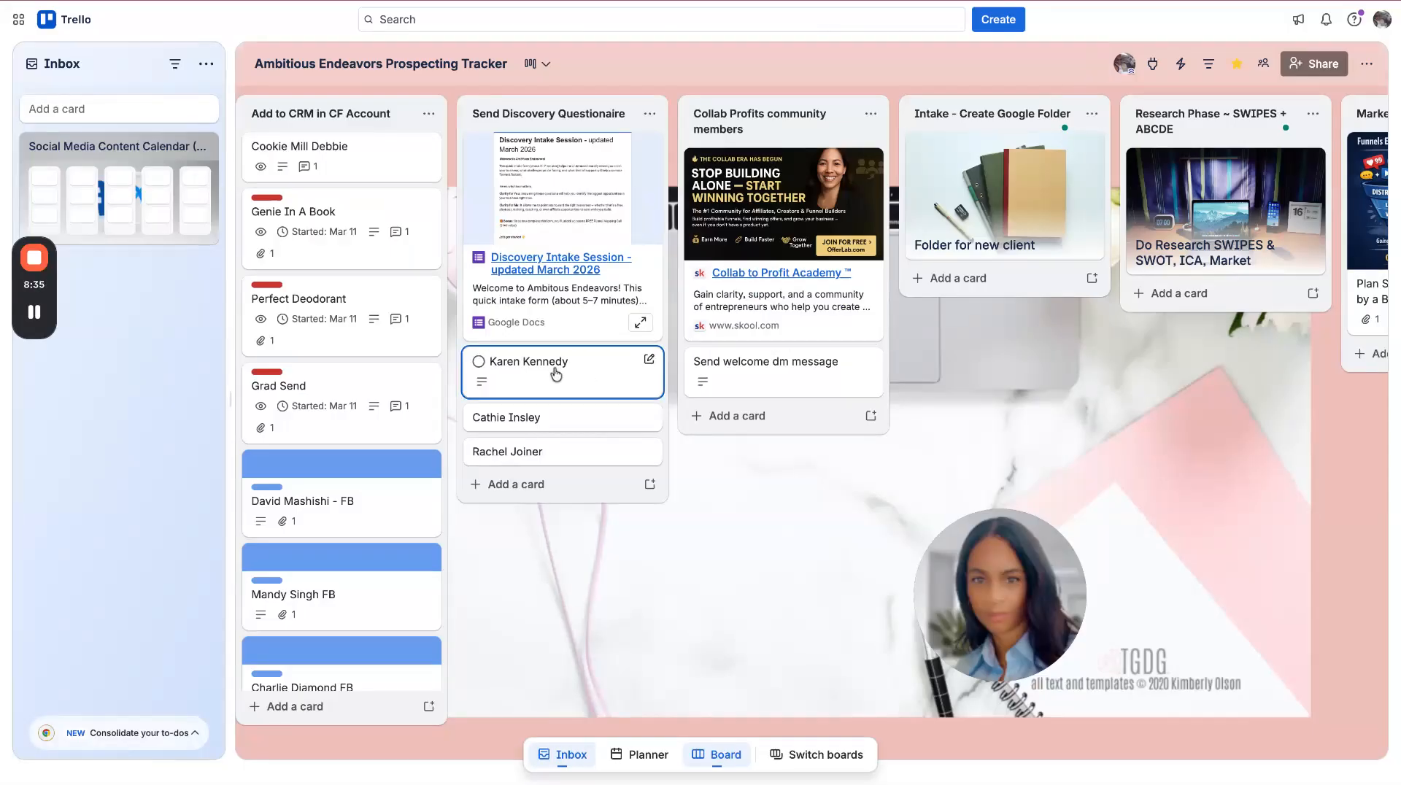
key("period")
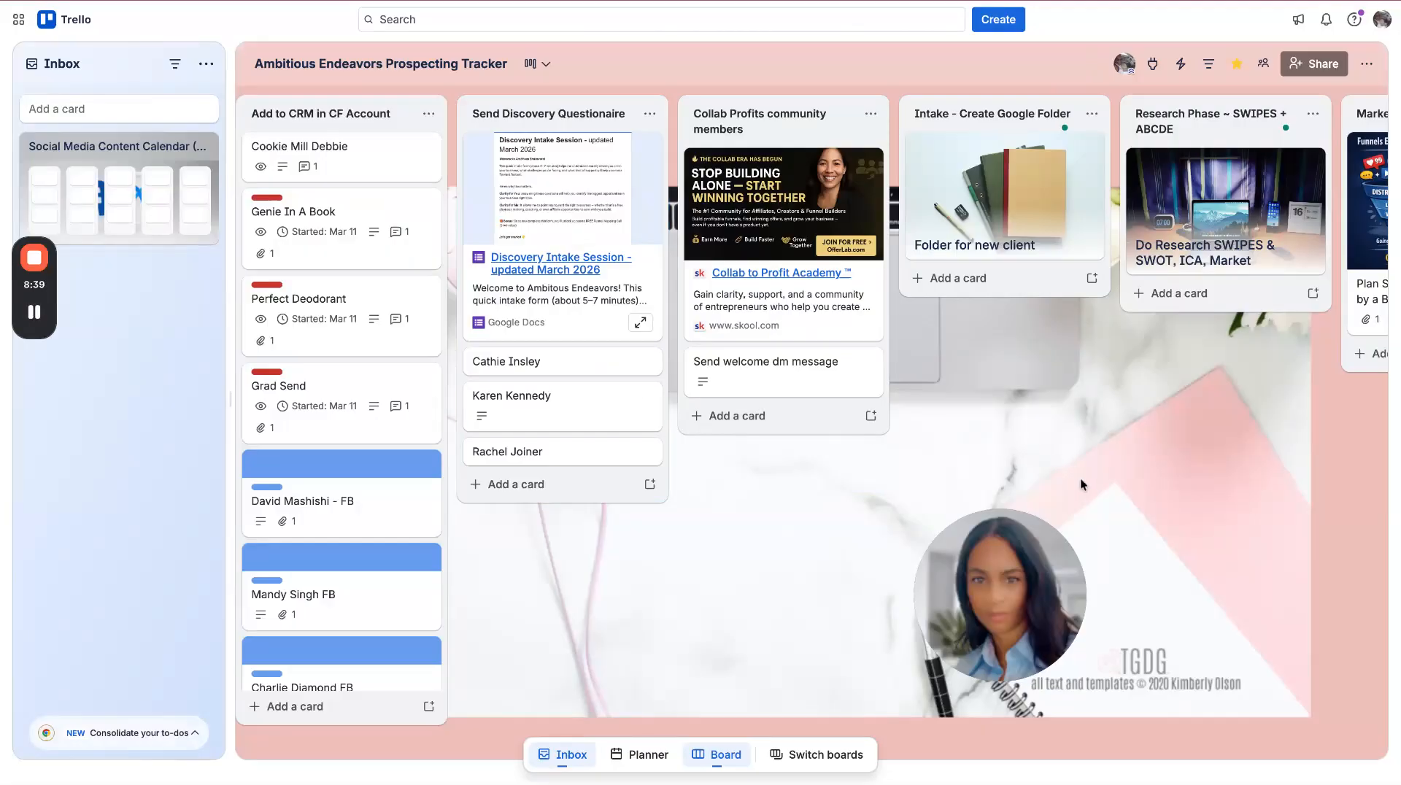
Review the lists up to Showposal Call & Pitch and inspect the Show- Gap - Solution - Rainmaker Offer card's attachments and checklist
key("Right")
key("Right")
key("Right")
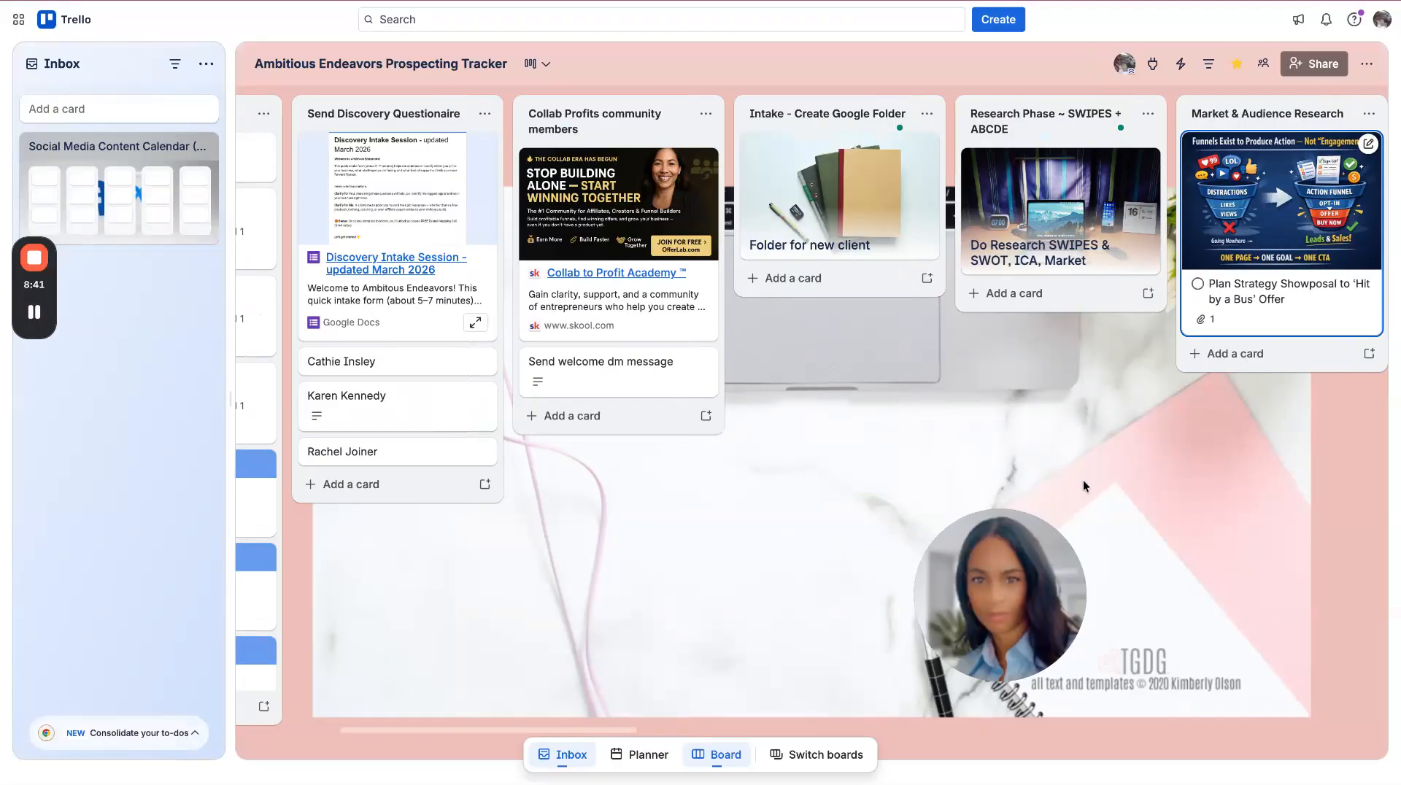
key("Right")
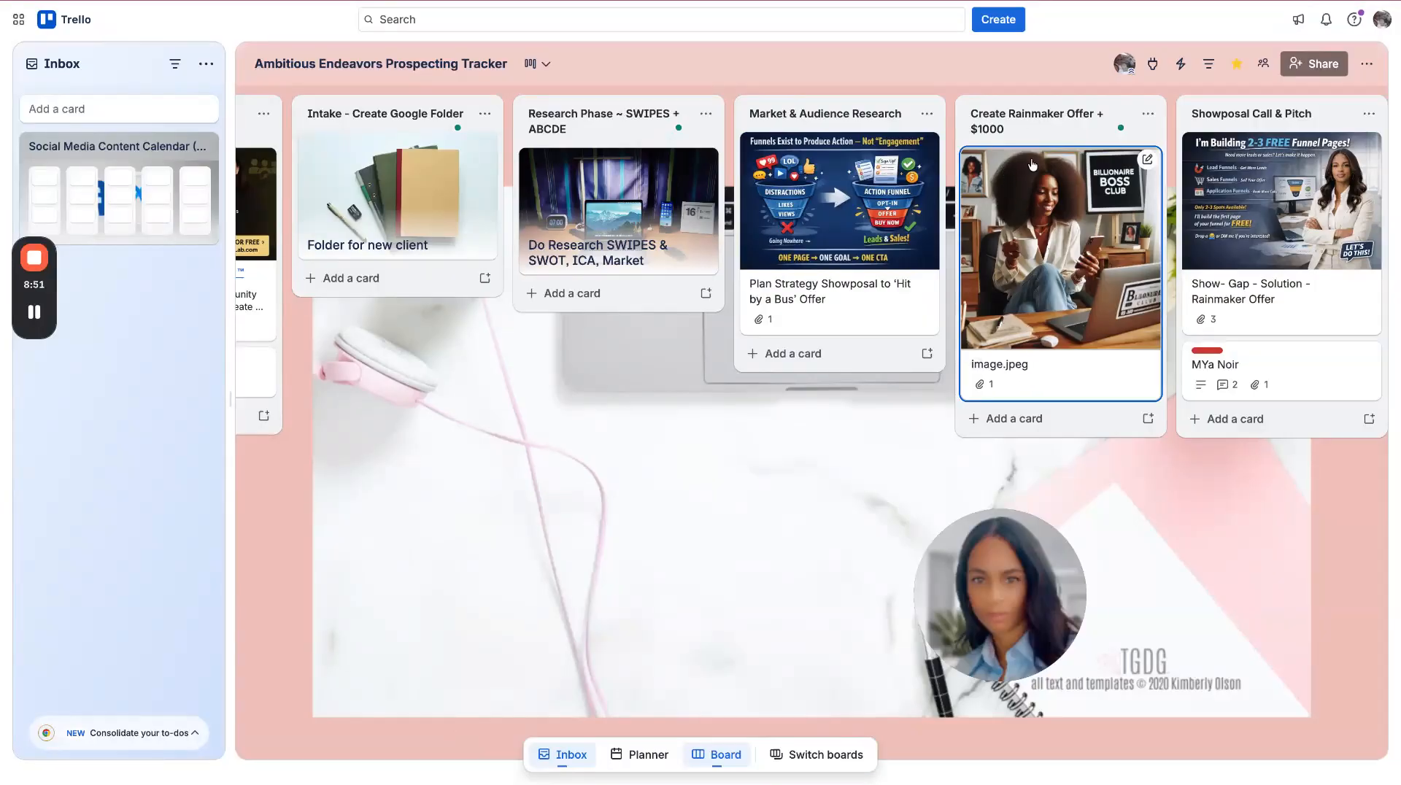
left_click(1300, 296)
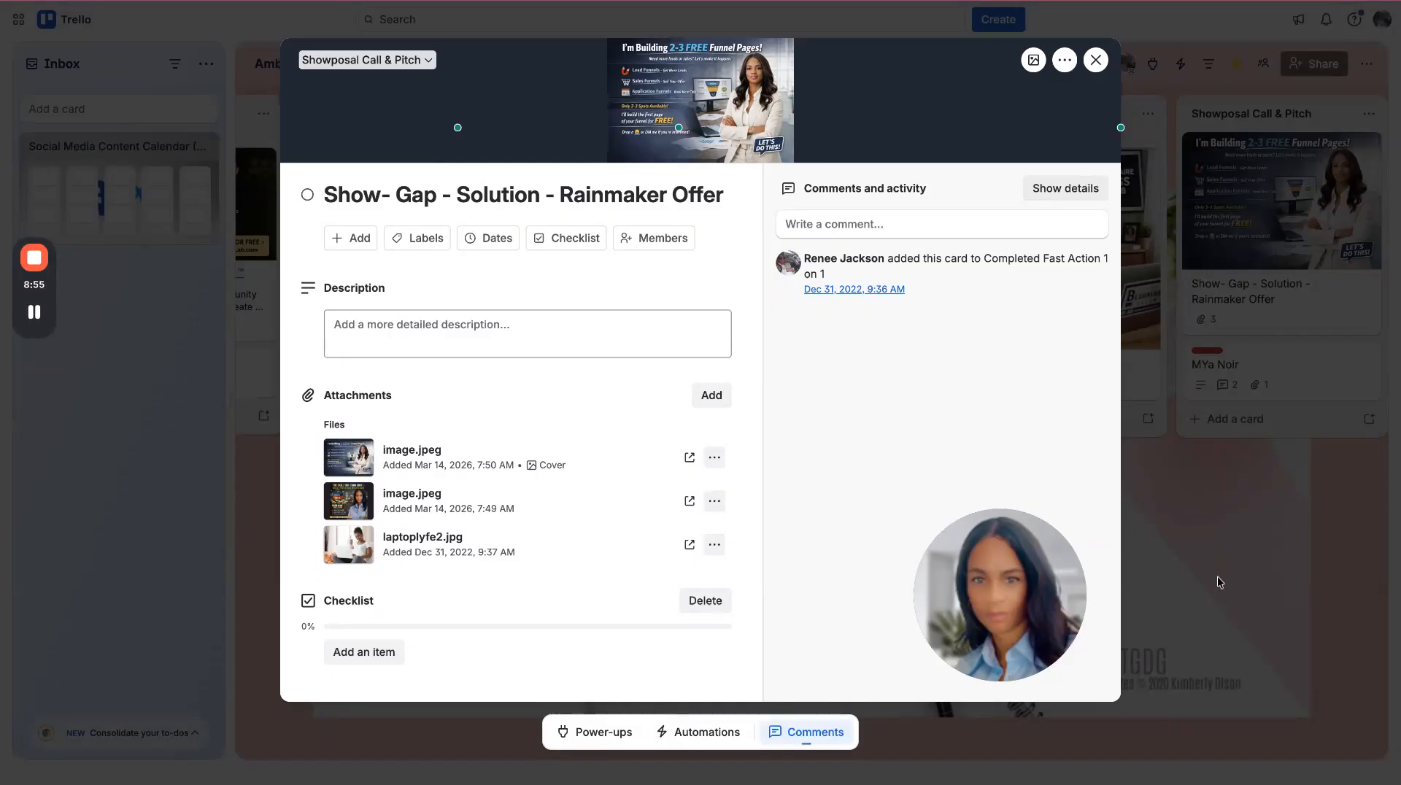
left_click(1218, 581)
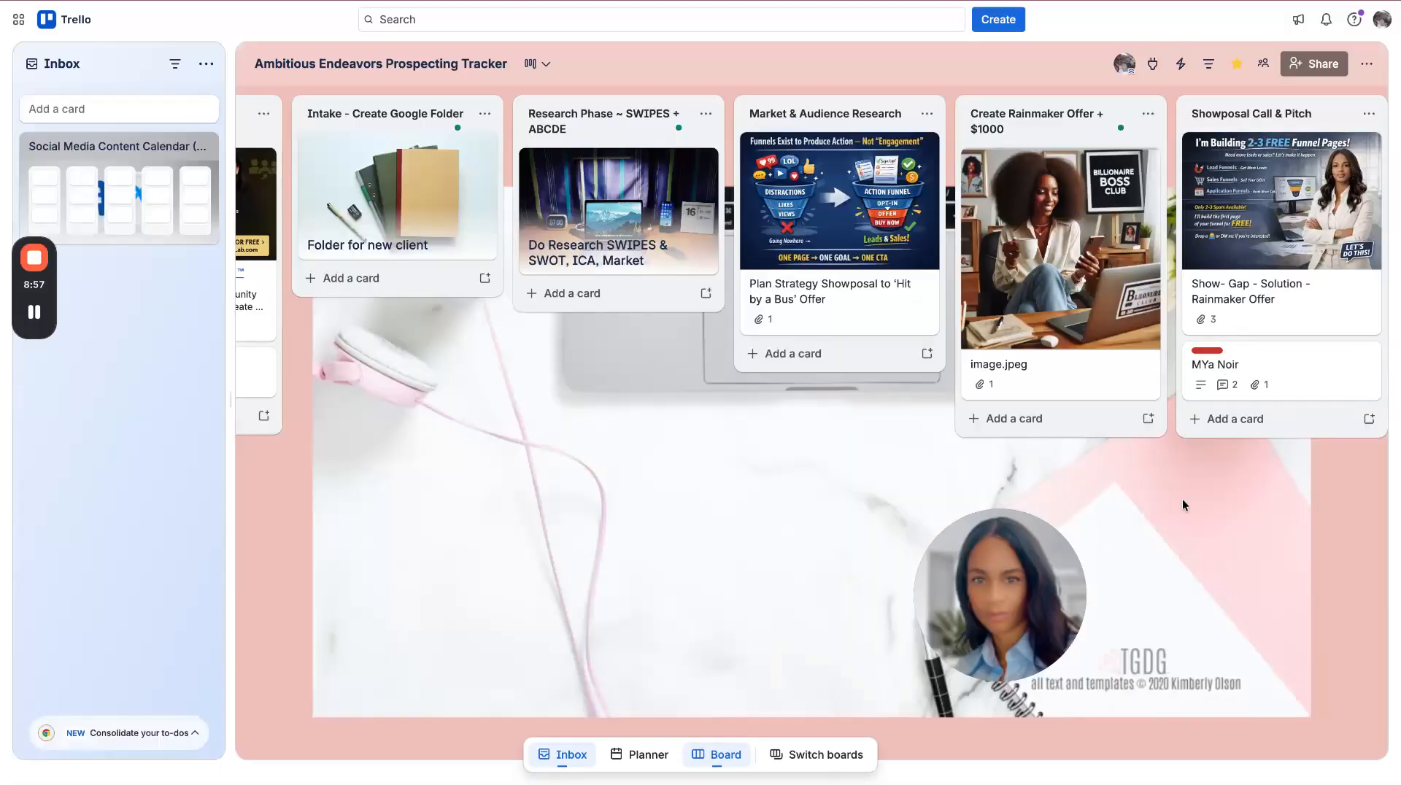
scroll(1211, 493, "right", 3)
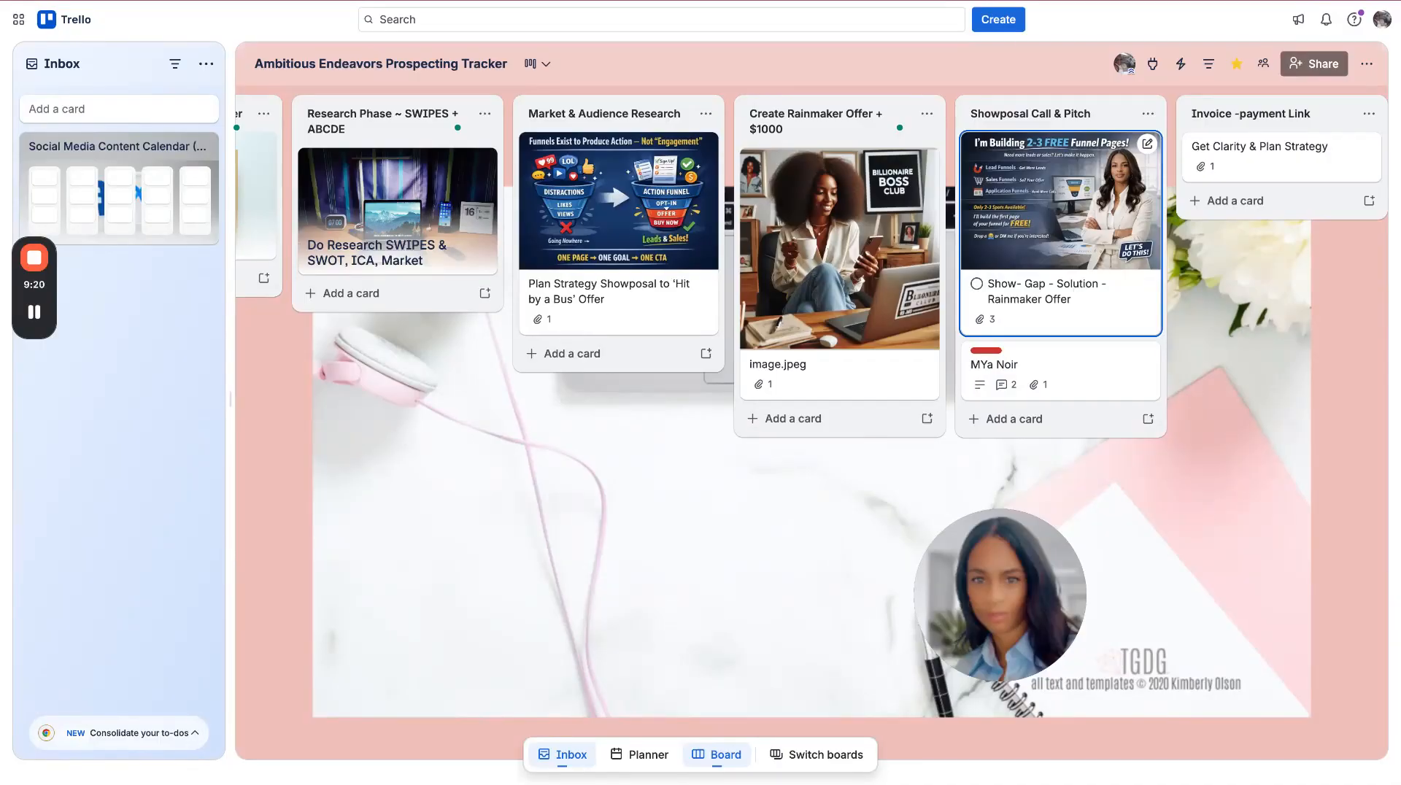
left_click(1081, 318)
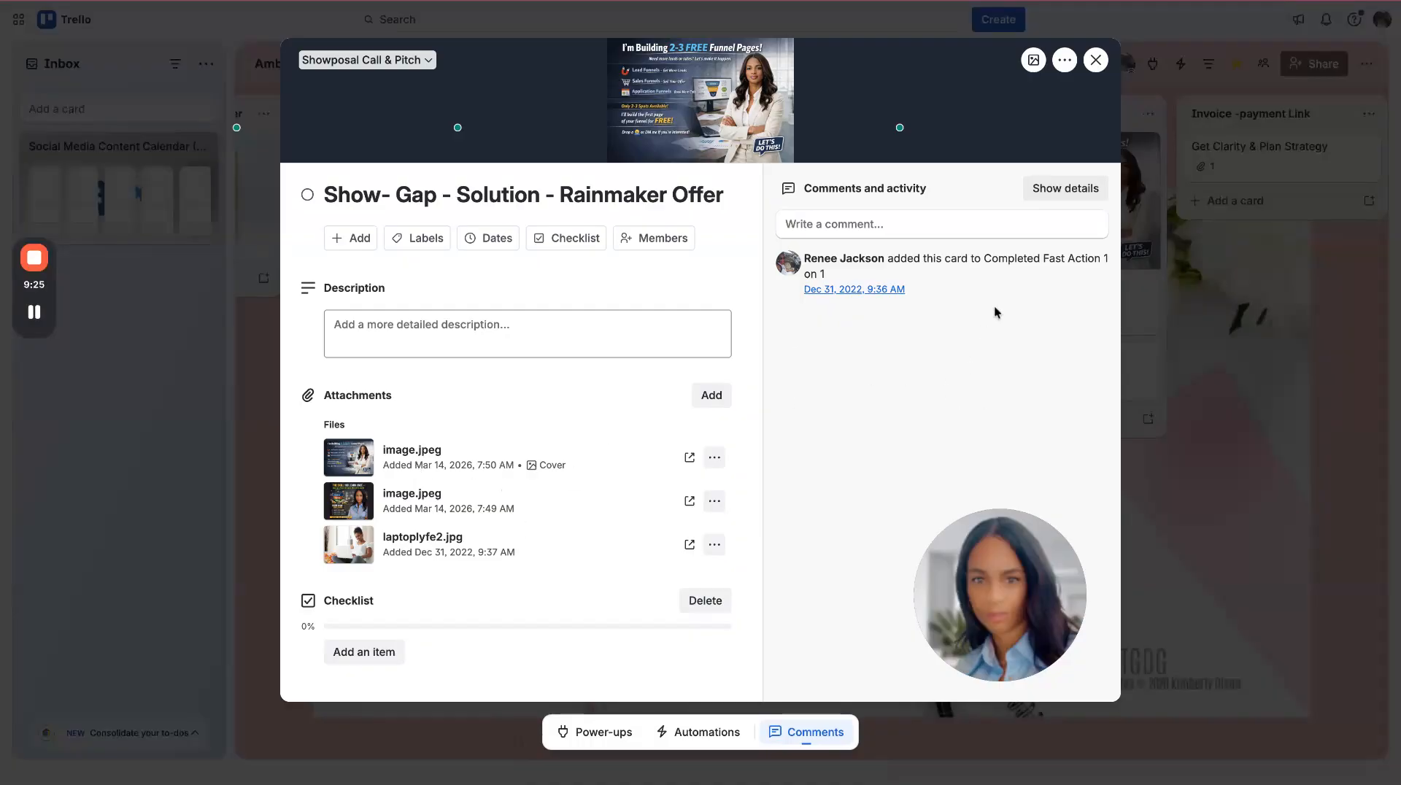
left_click(1177, 262)
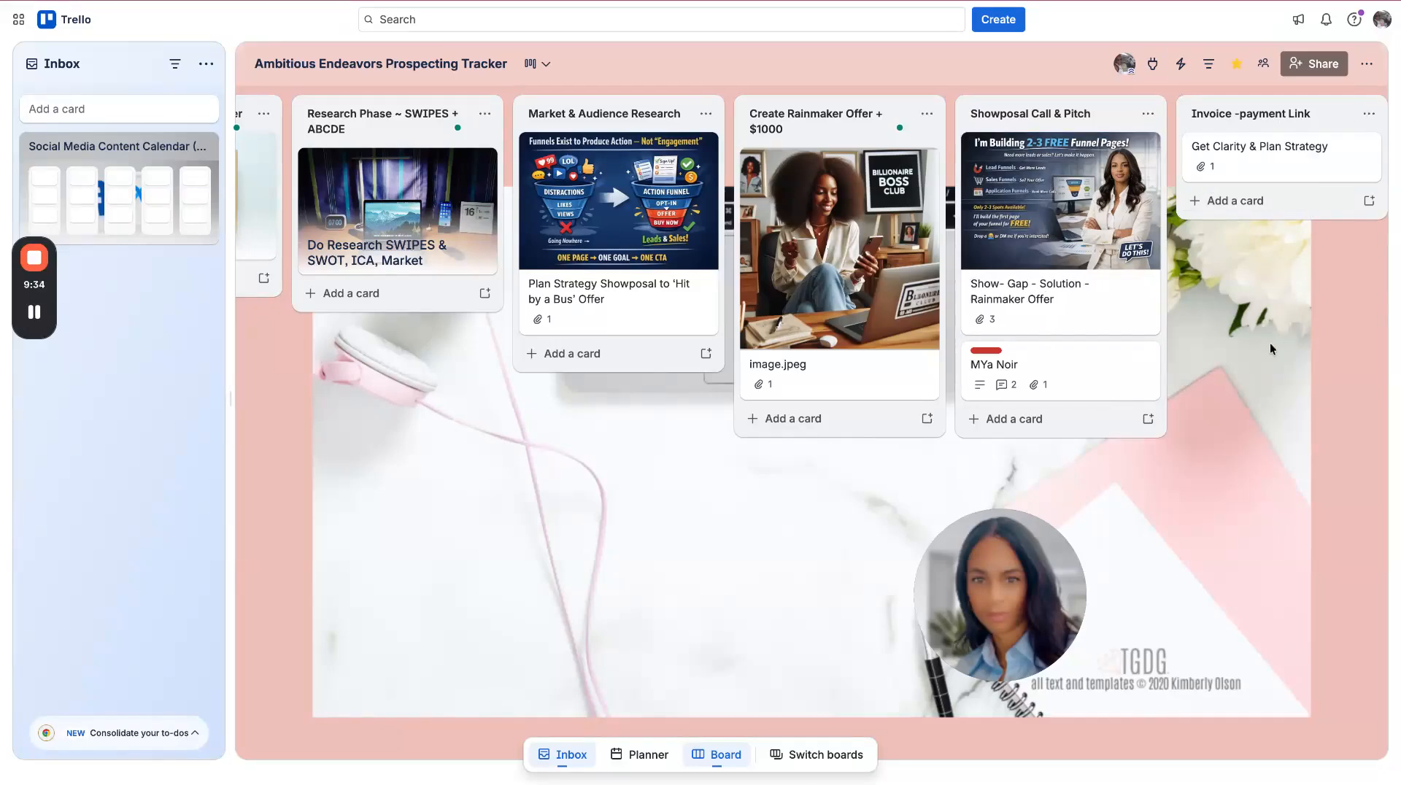
Review the board's remaining lists from Invoice -payment Link and Onboarding to Get Testimonial and Made Next Offer
scroll(1258, 339, "right", 6)
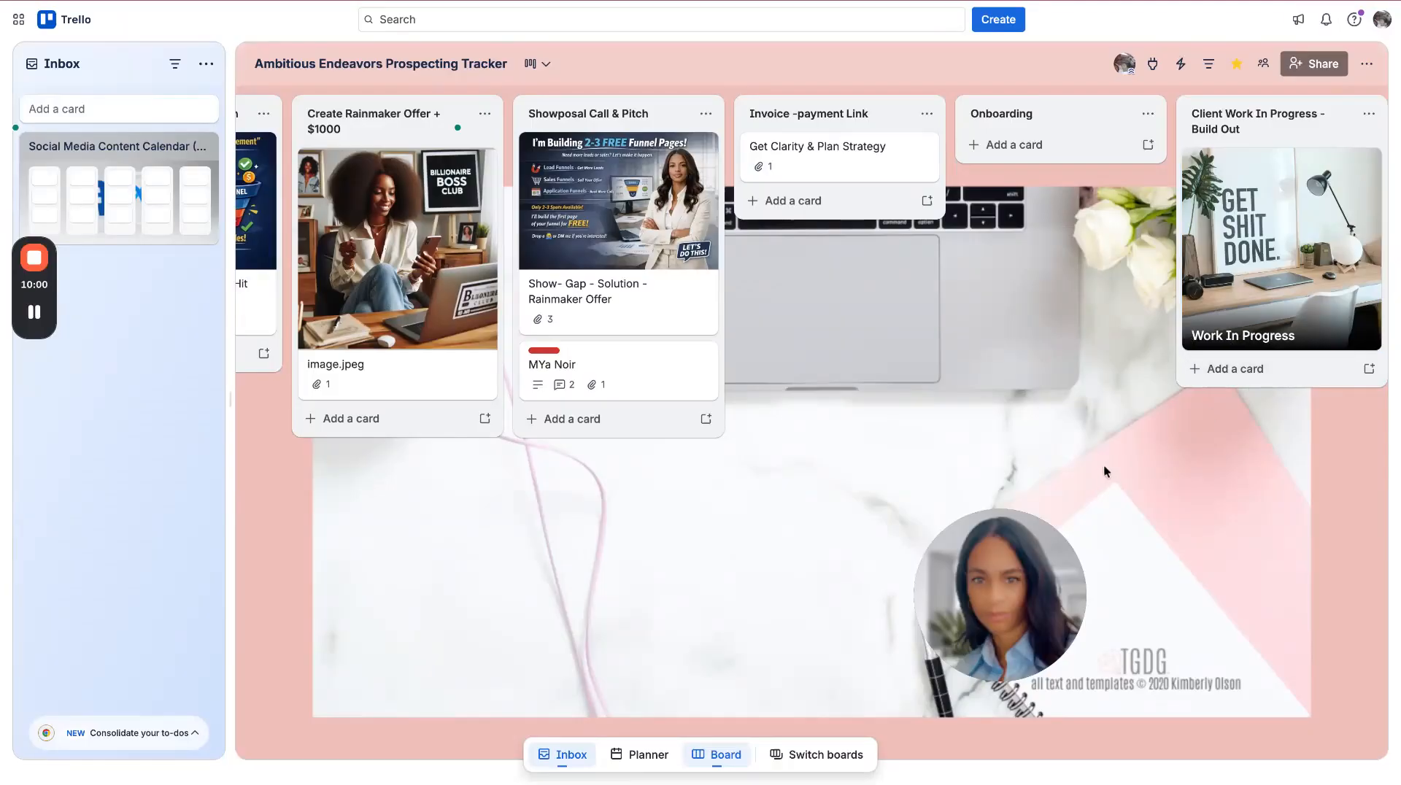
scroll(1082, 454, "right", 9)
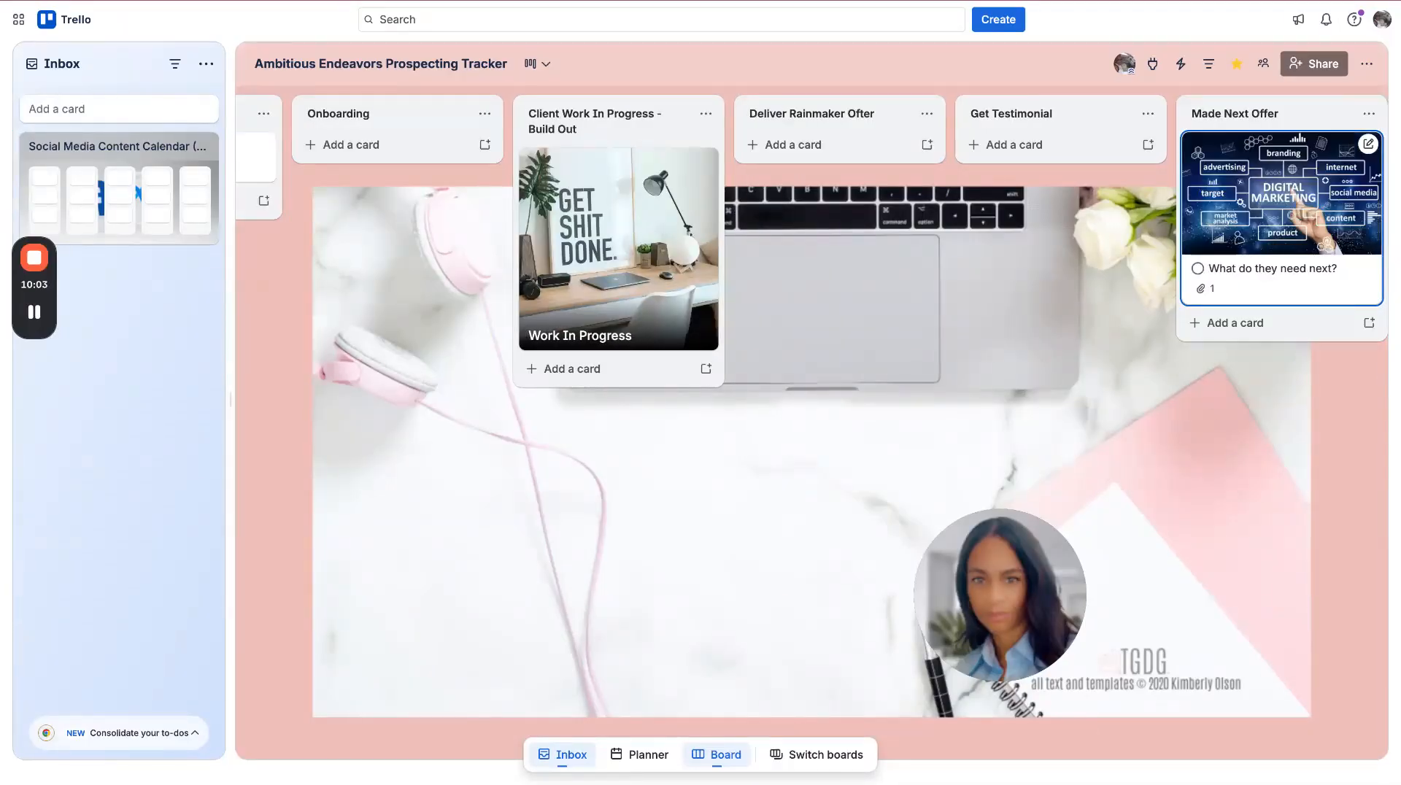
scroll(1031, 470, "right", 3)
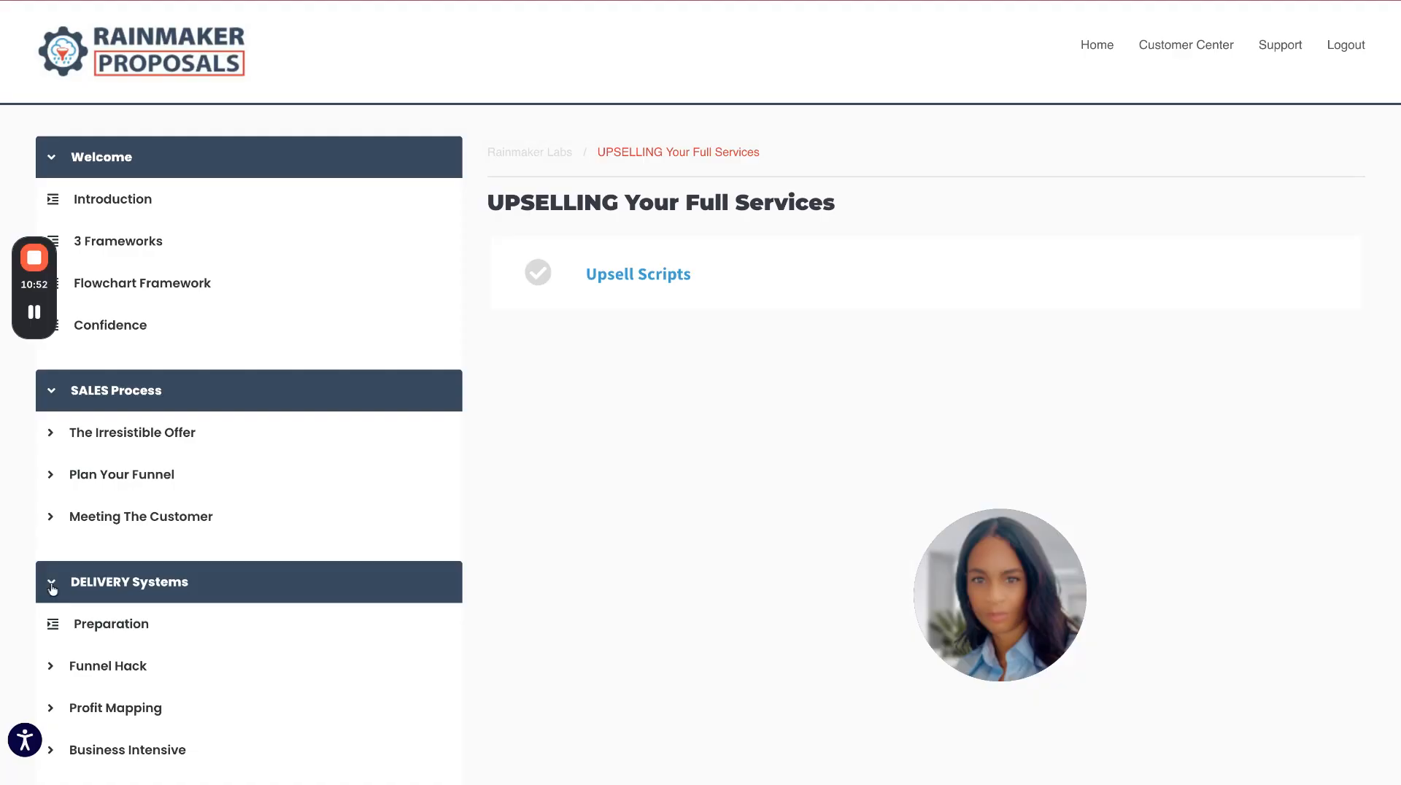
On the Rainmaker Proposals course site, collapse the DELIVERY Systems module and view the lessons under UPSELLING Your Full Services
left_click(52, 585)
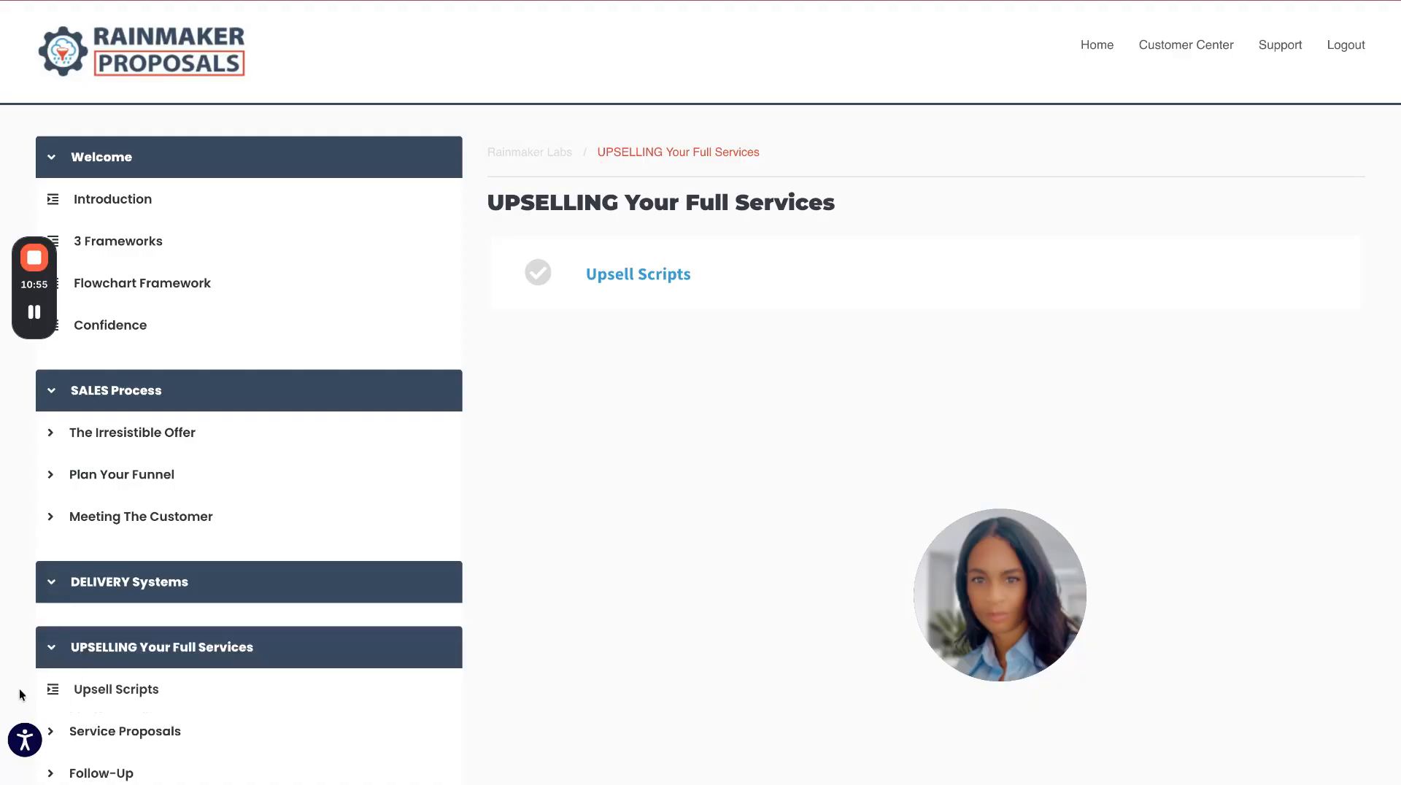
scroll(19, 689, "down", 1)
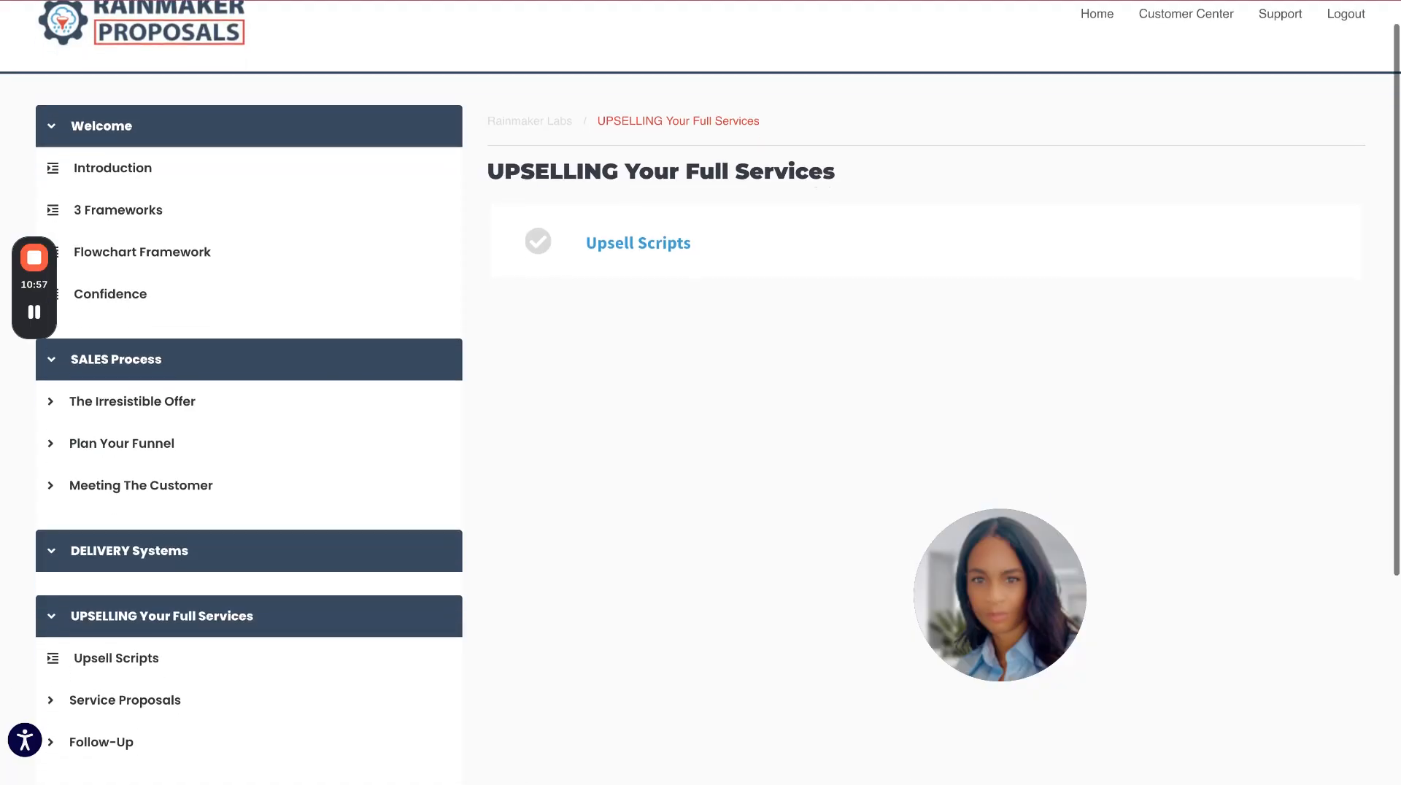
Review the course outline down to the CLOSING module, check the Loom video library, and return to the Trello prospecting board
scroll(142, 572, "down", 3)
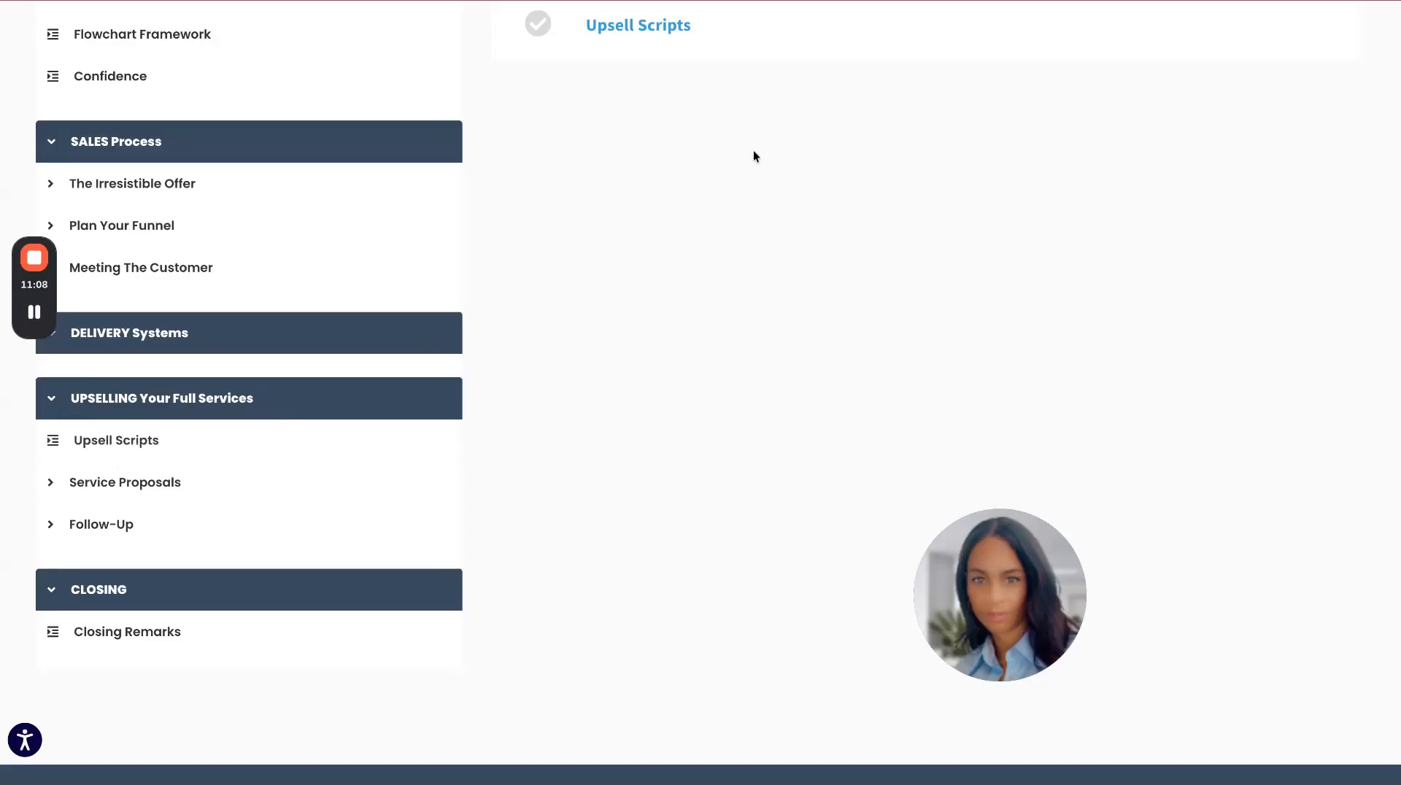
left_click(908, 0)
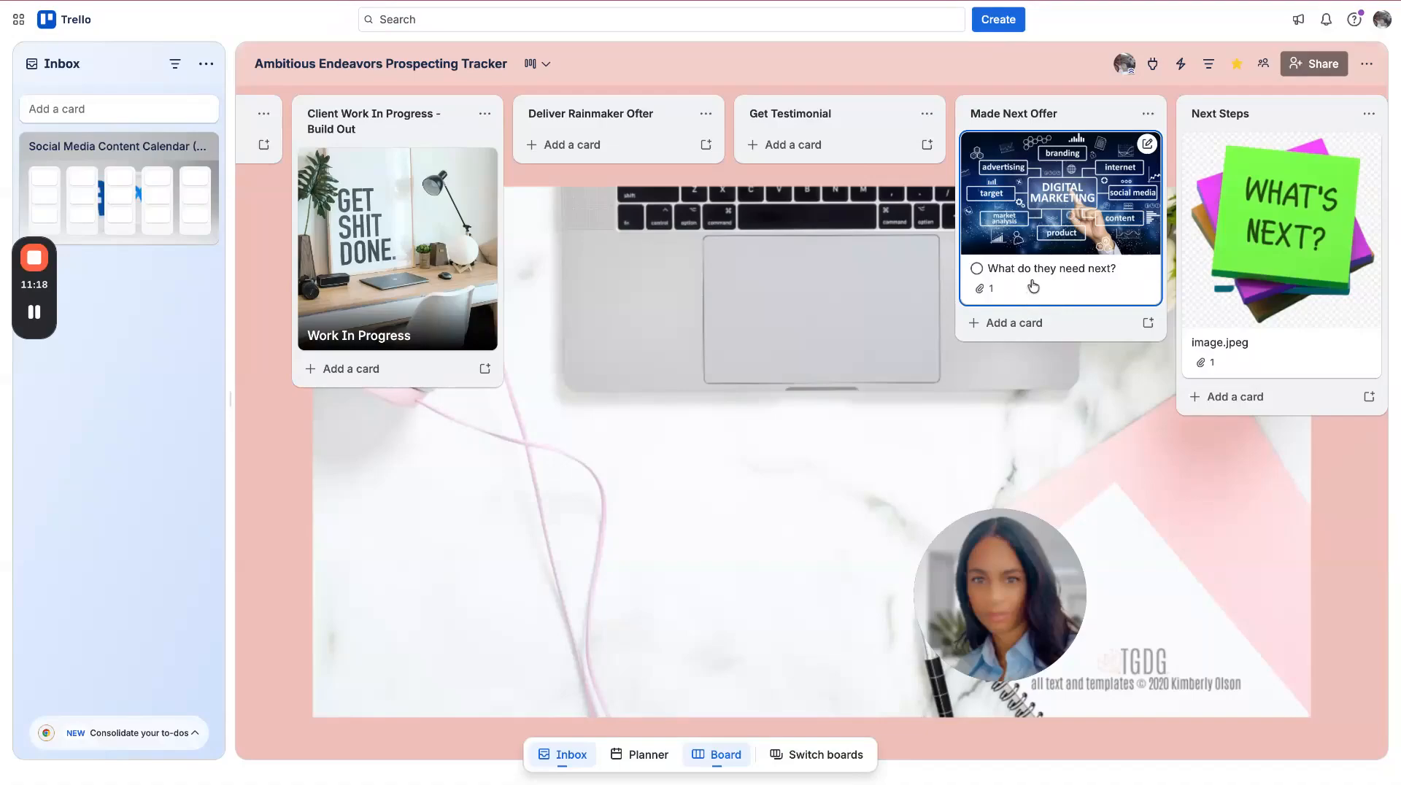
left_click(1293, 3)
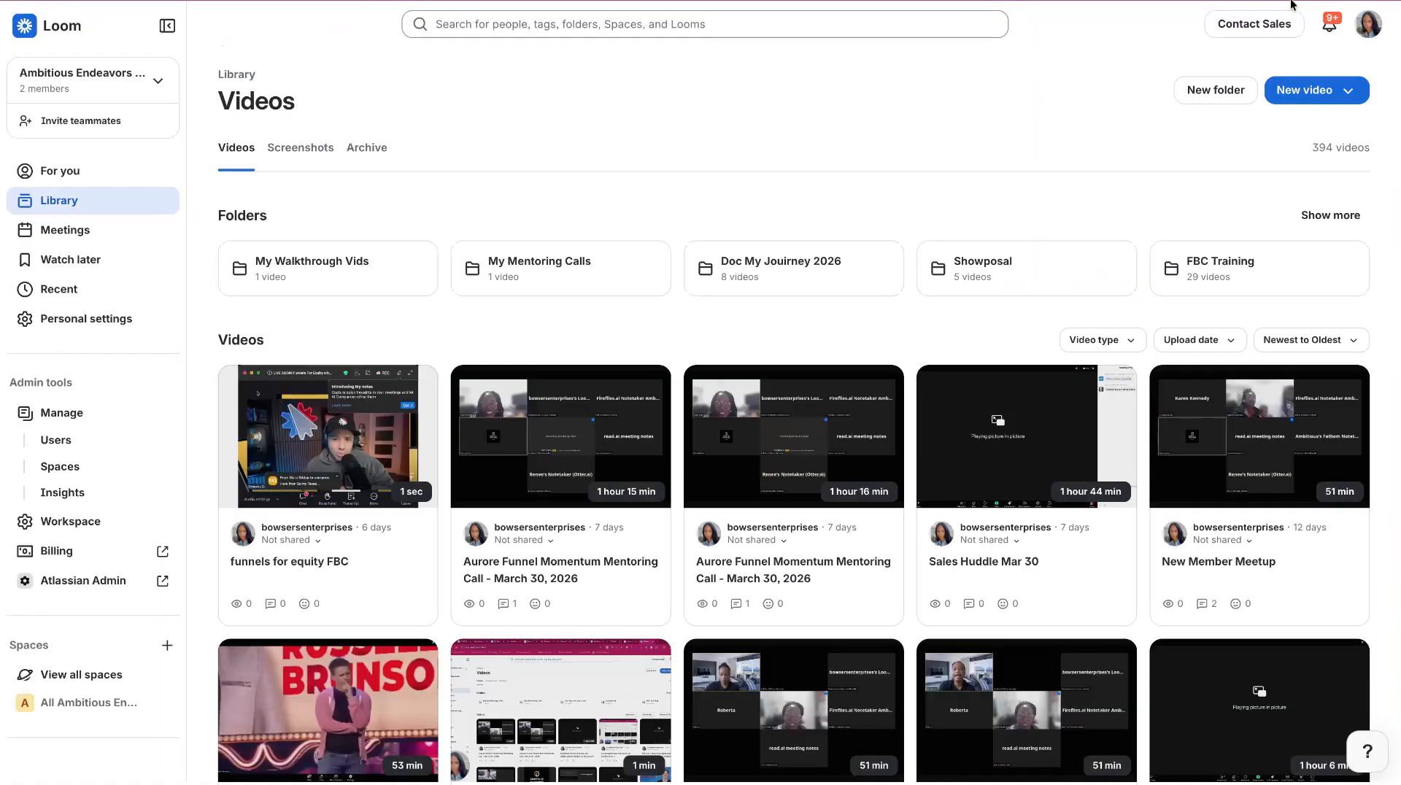
left_click(1184, 2)
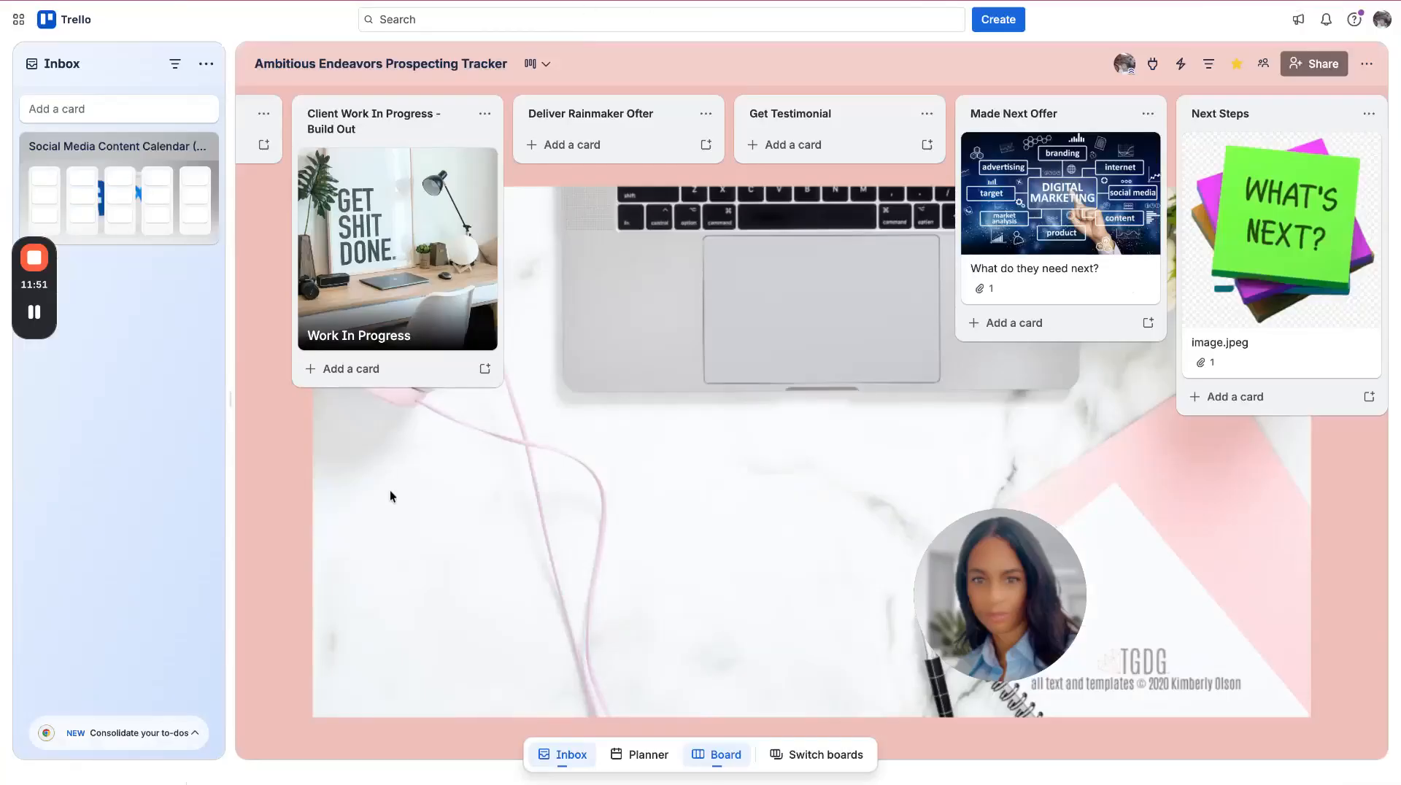
Try to move the first blue-cover lead card from Add to CRM in CF Account to the Send Discovery Questionaire list
scroll(389, 497, "left", 15)
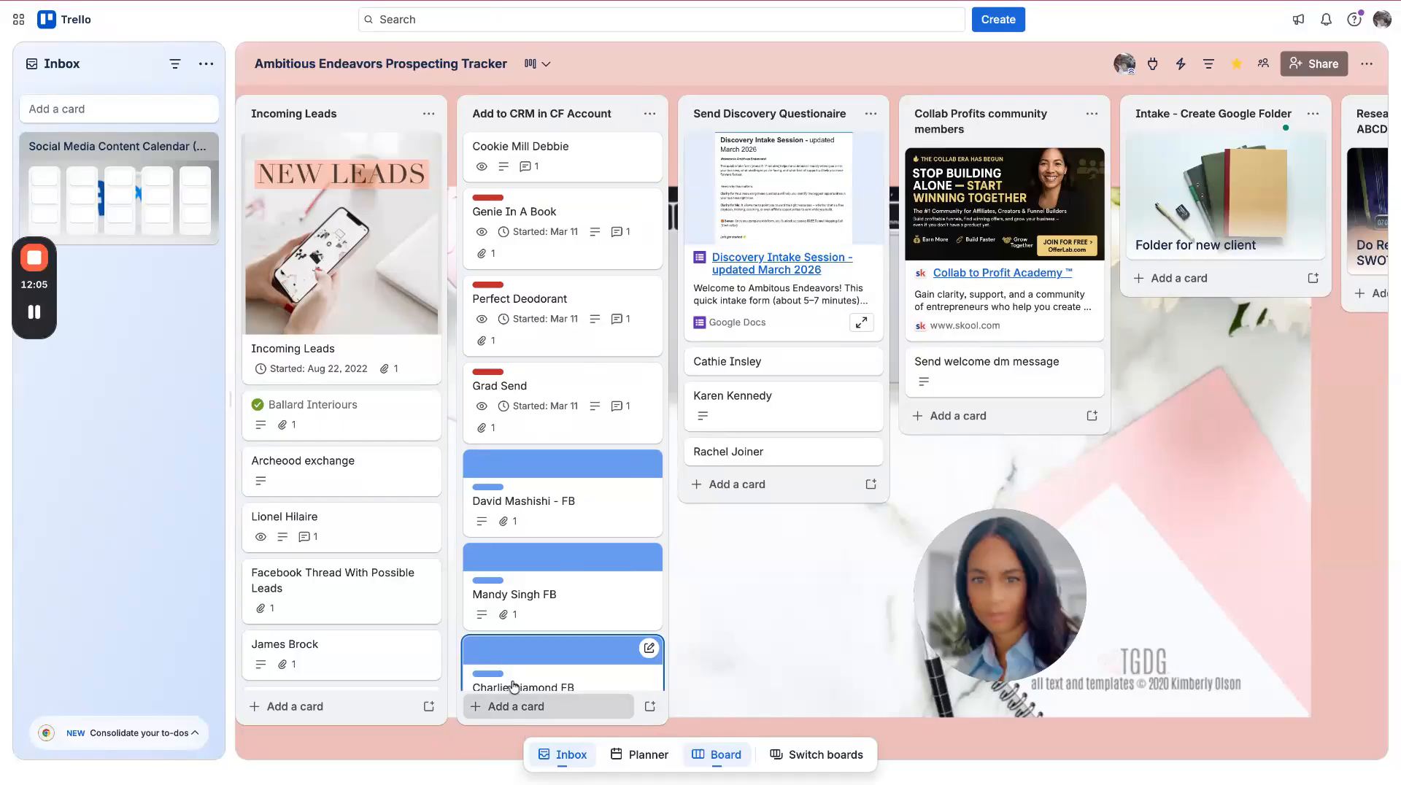
key("period")
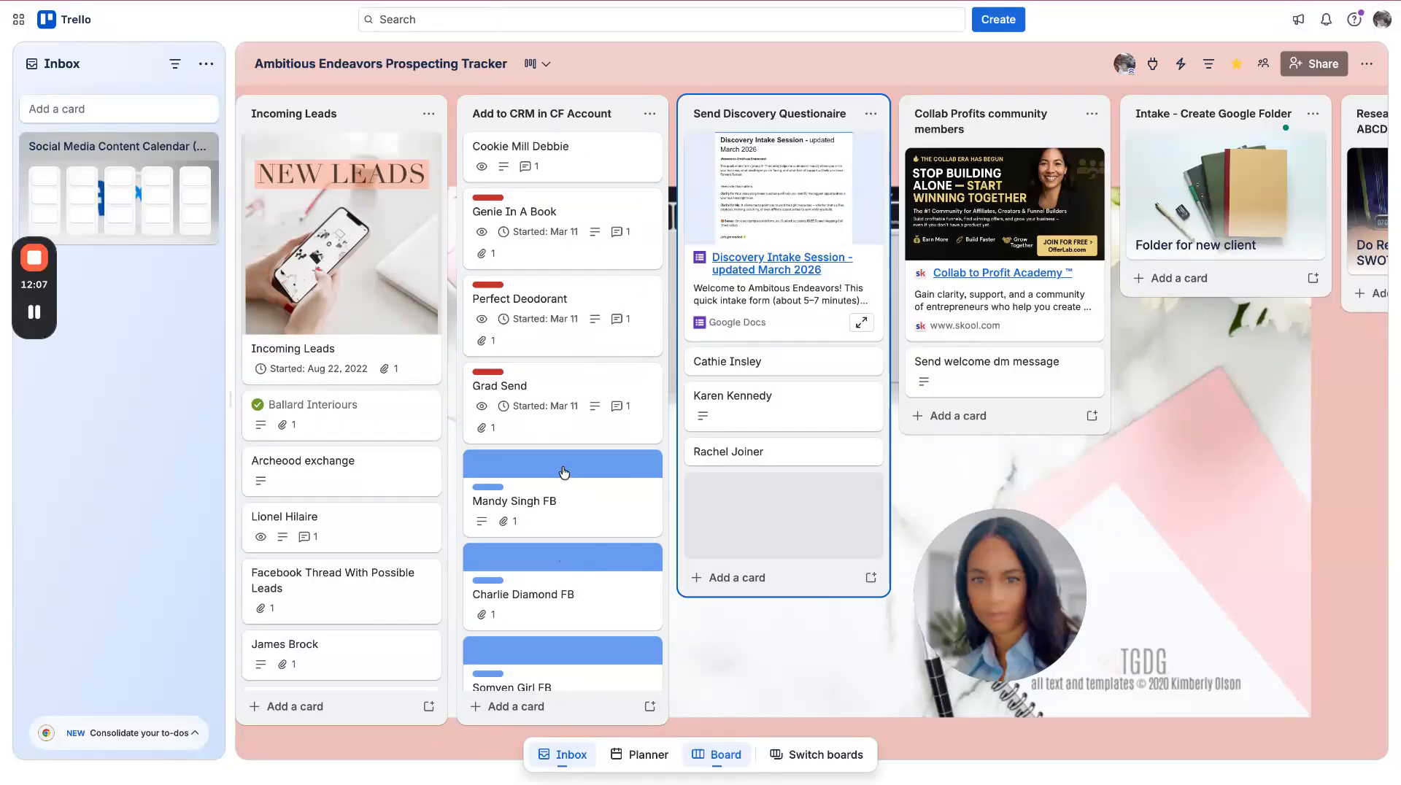
key("Escape")
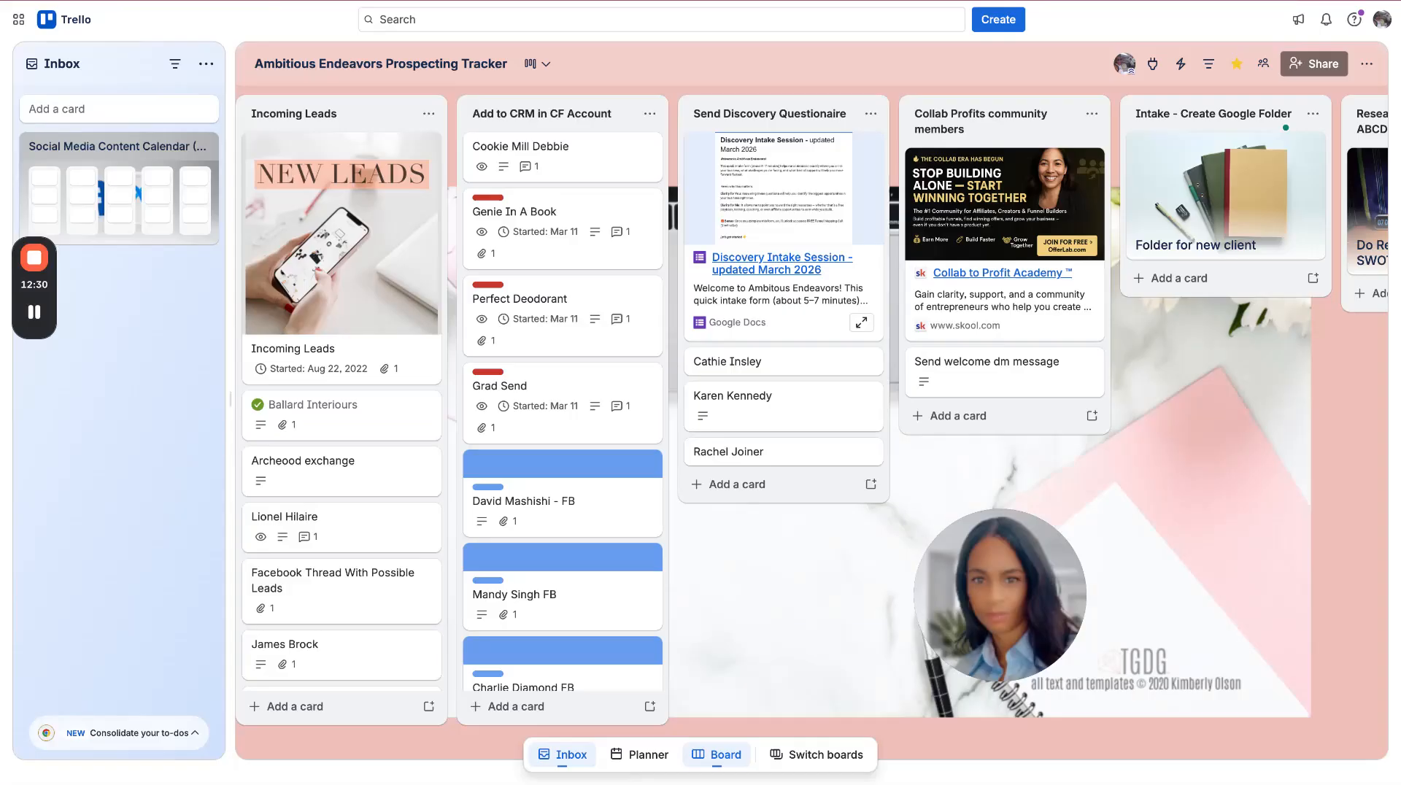
View the Lead CRM Rainmaker - FBC page in Notion and the Lovable site, and return to the Trello board
key("super+Tab")
key("super+Tab")
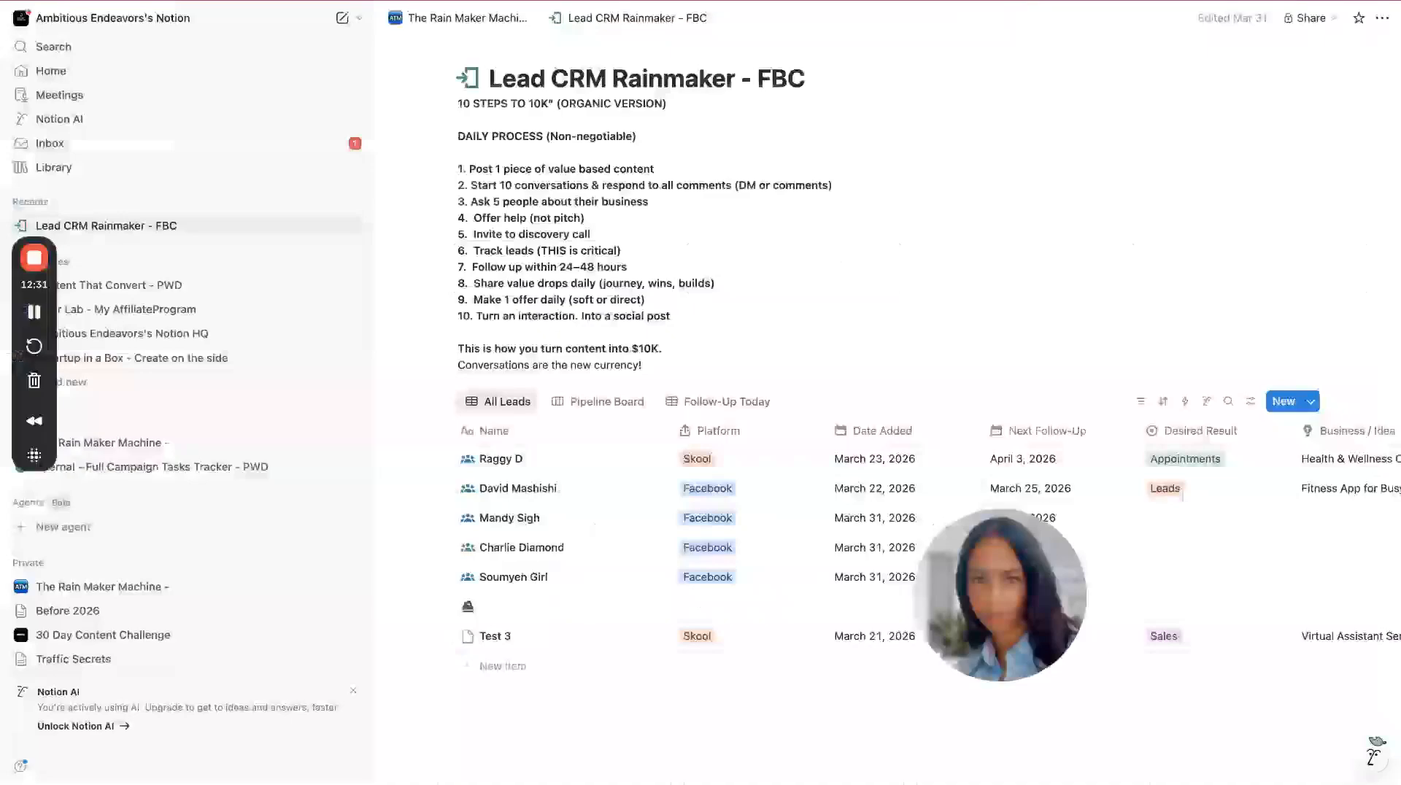
key("super+Tab")
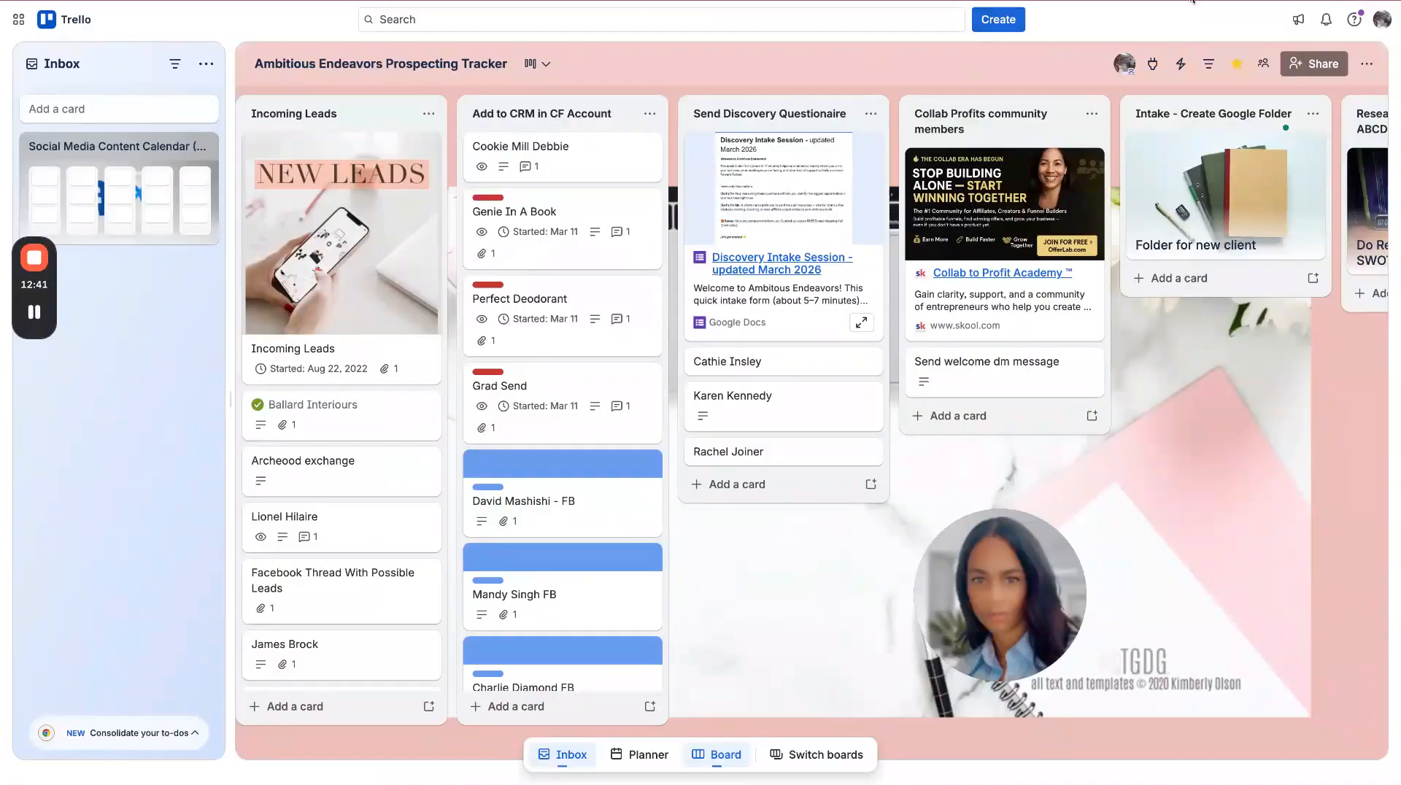
key("super+Tab")
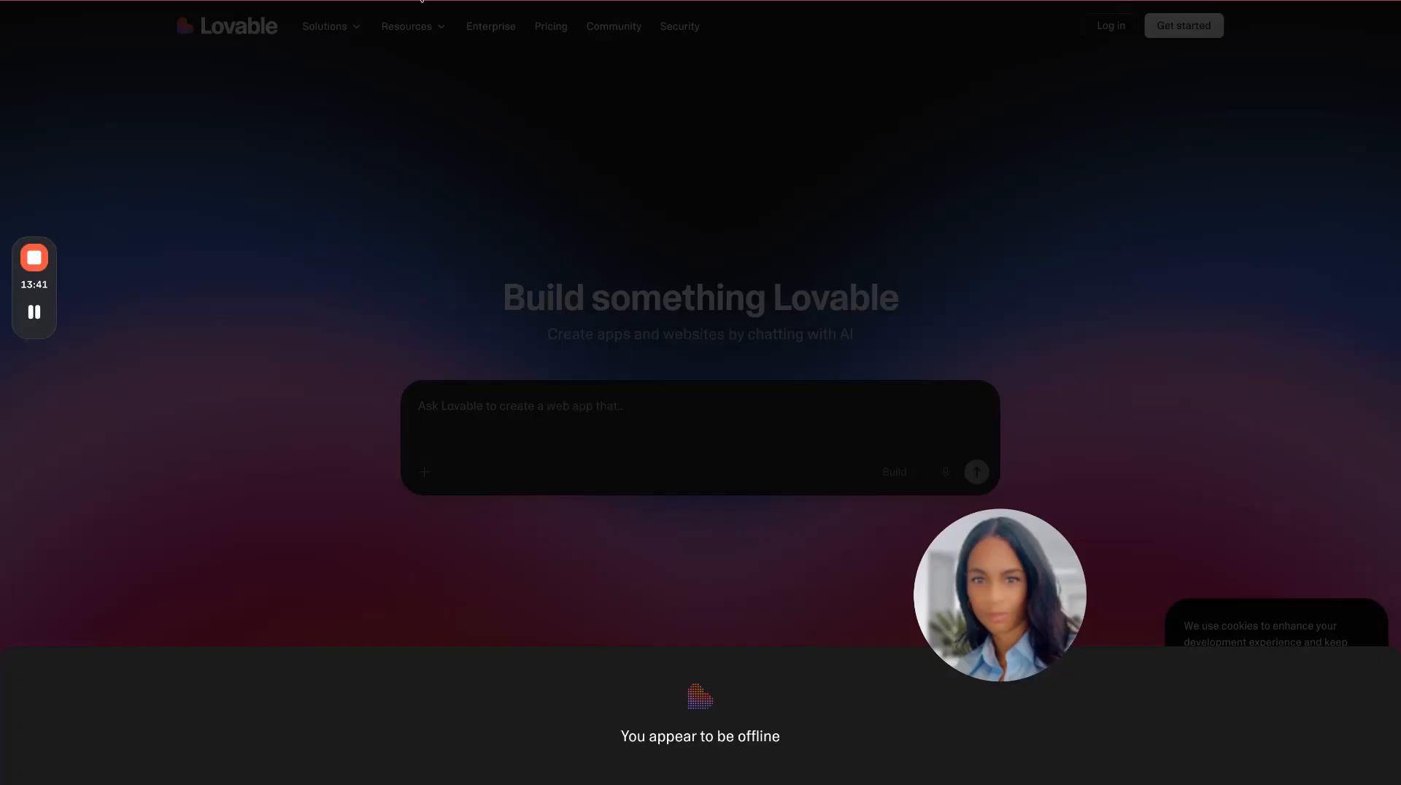
left_click(438, 1)
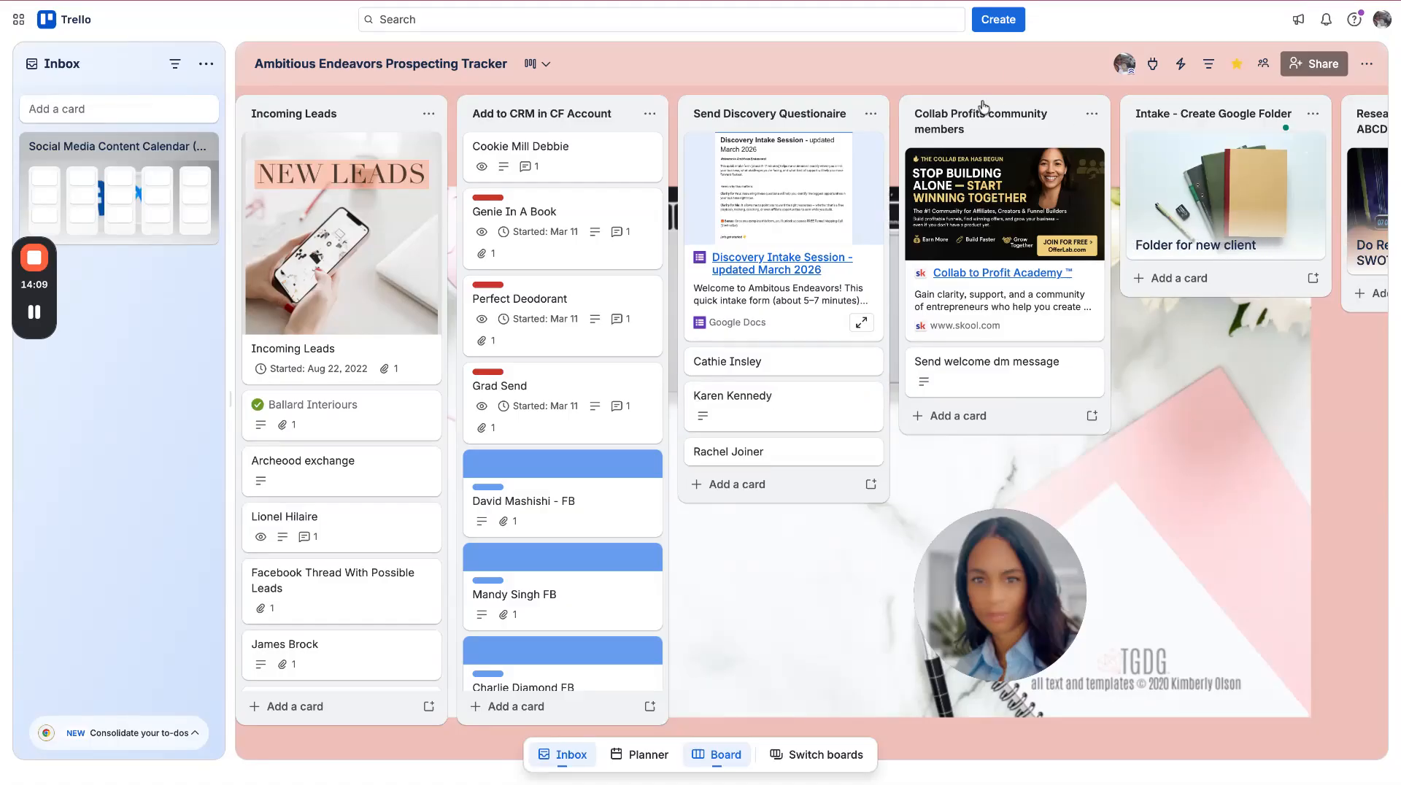
Review the lists from Intake - Create Google Folder onward and open the Show- Gap - Solution - Rainmaker Offer card's details
scroll(1265, 410, "right", 5)
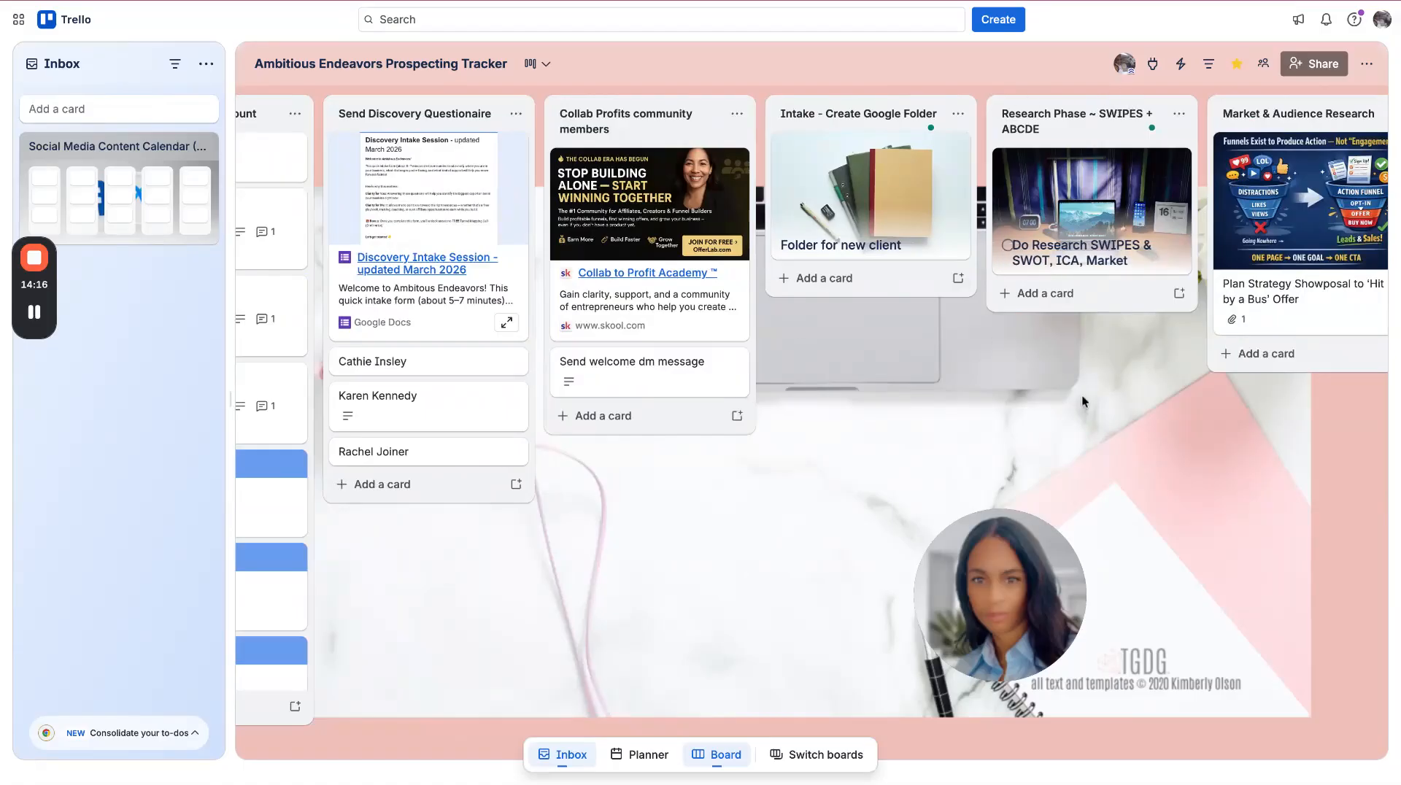
scroll(1162, 449, "right", 5)
left_click(907, 113)
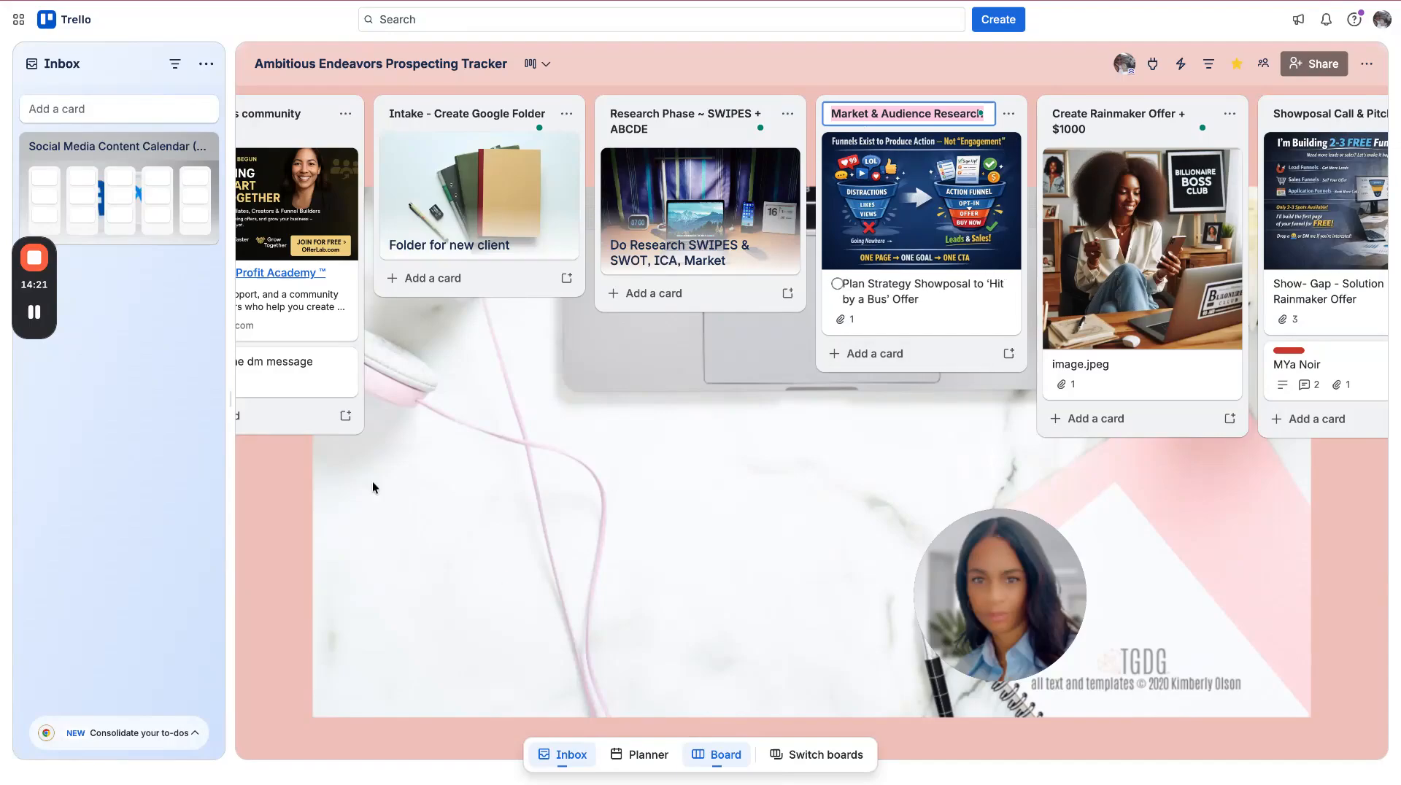
key("Escape")
key("n")
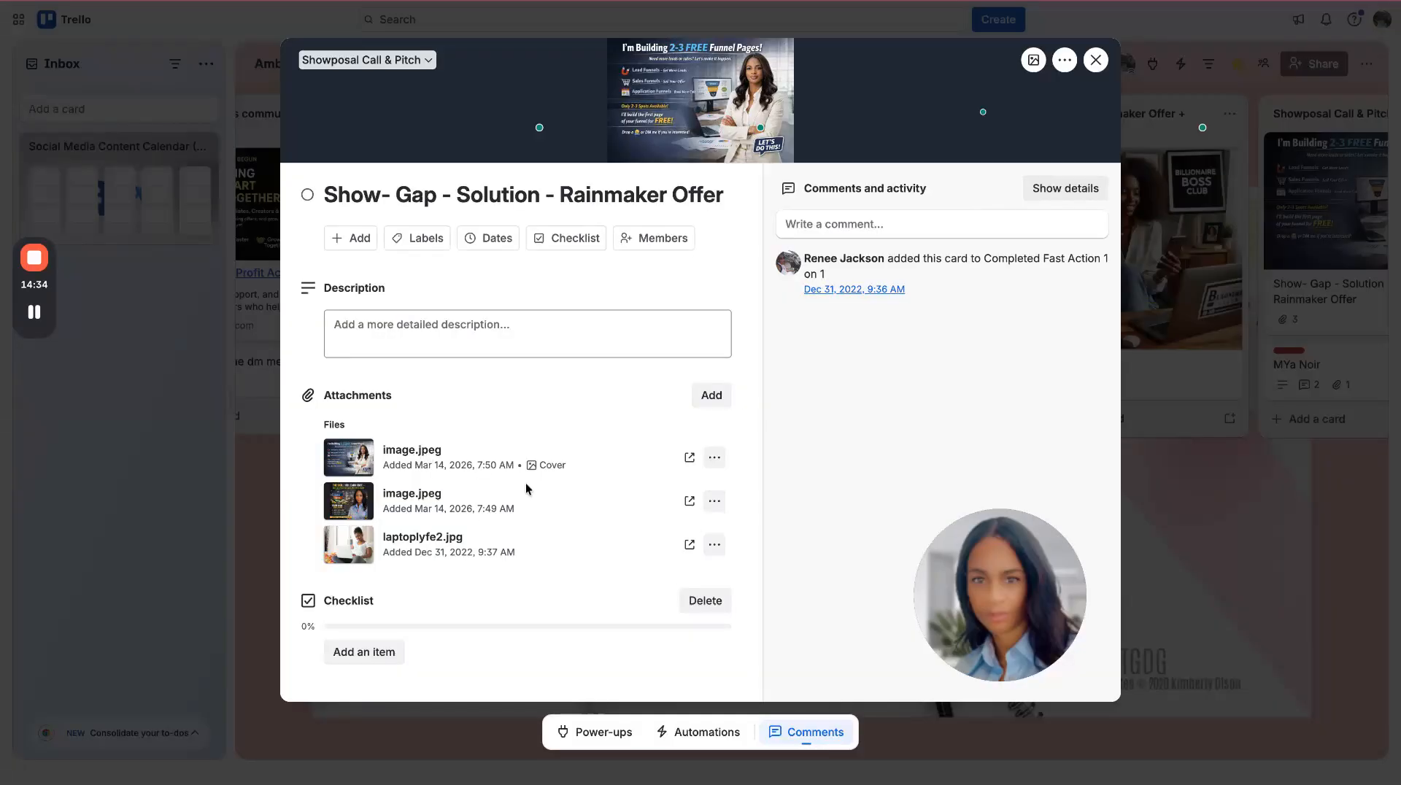
Close the card's details and switch to the video library in Loom
left_click(1144, 427)
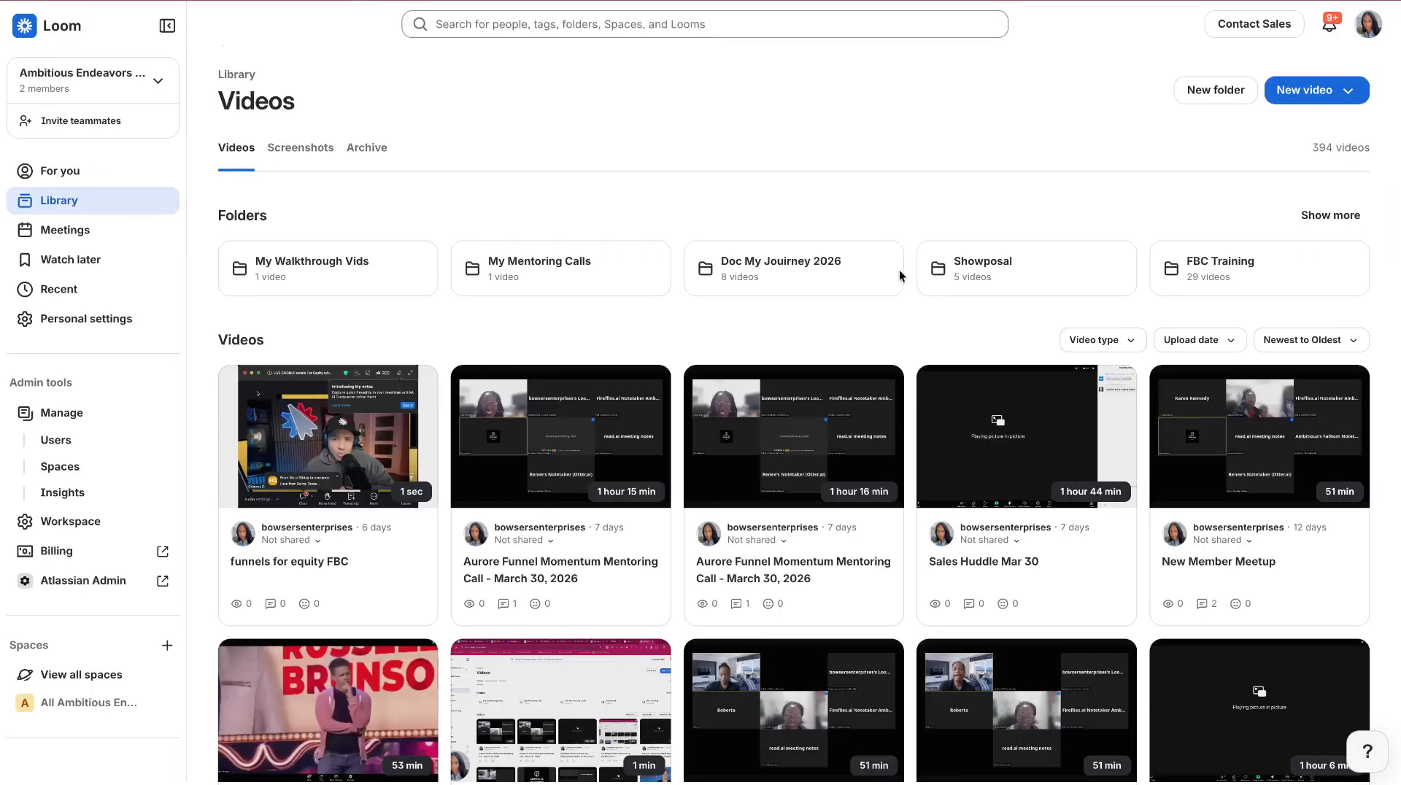
mouse_move(45, 262)
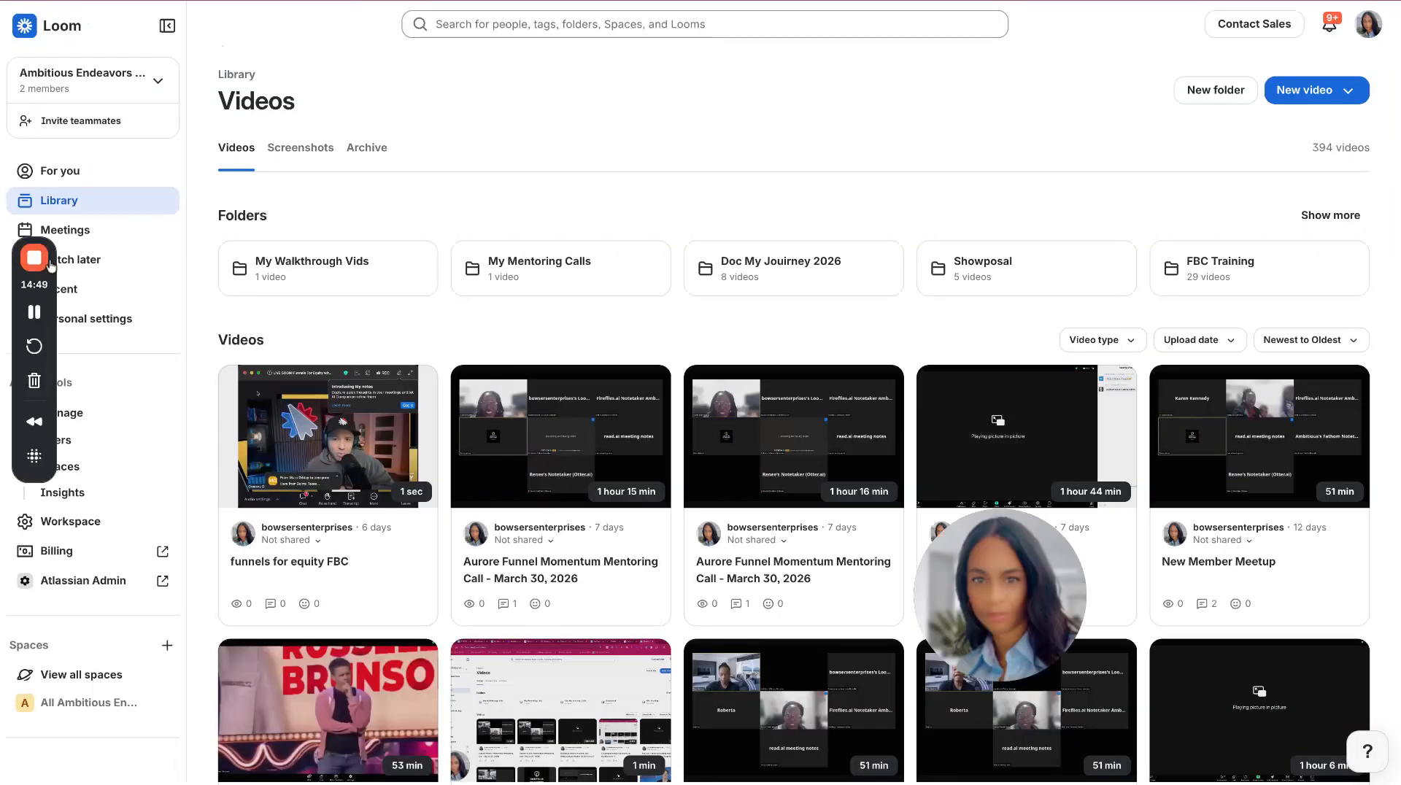